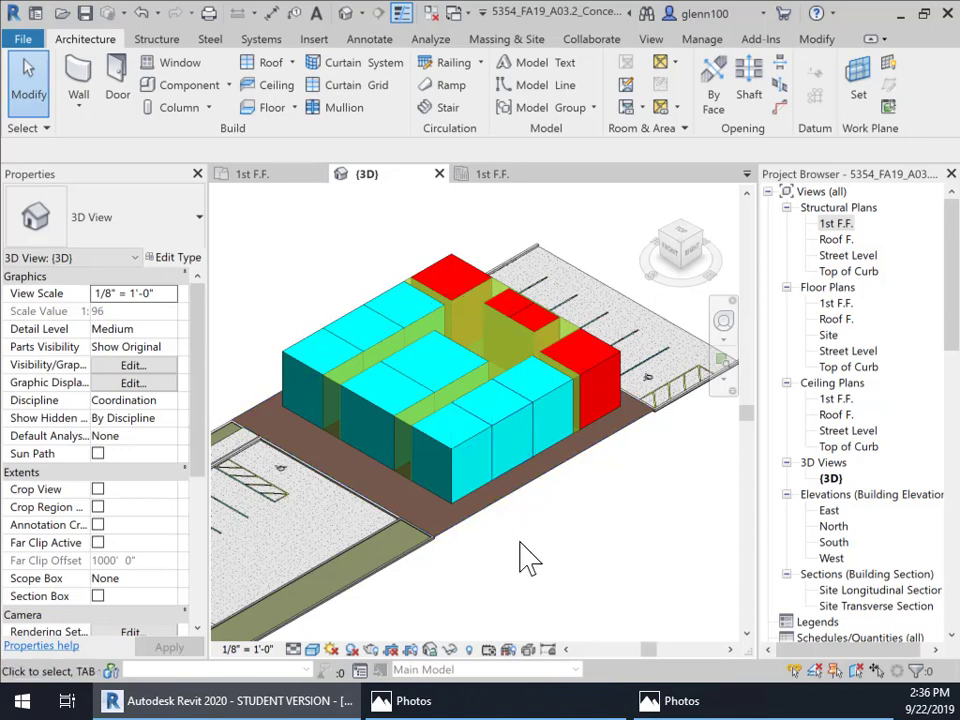
Examine the types and dimensions of the Office Space, Break Room, MEP-Storage and Lobby-Reception program blocks in the 3D view
{"action": "left_click", "coordinate": [514, 422]}
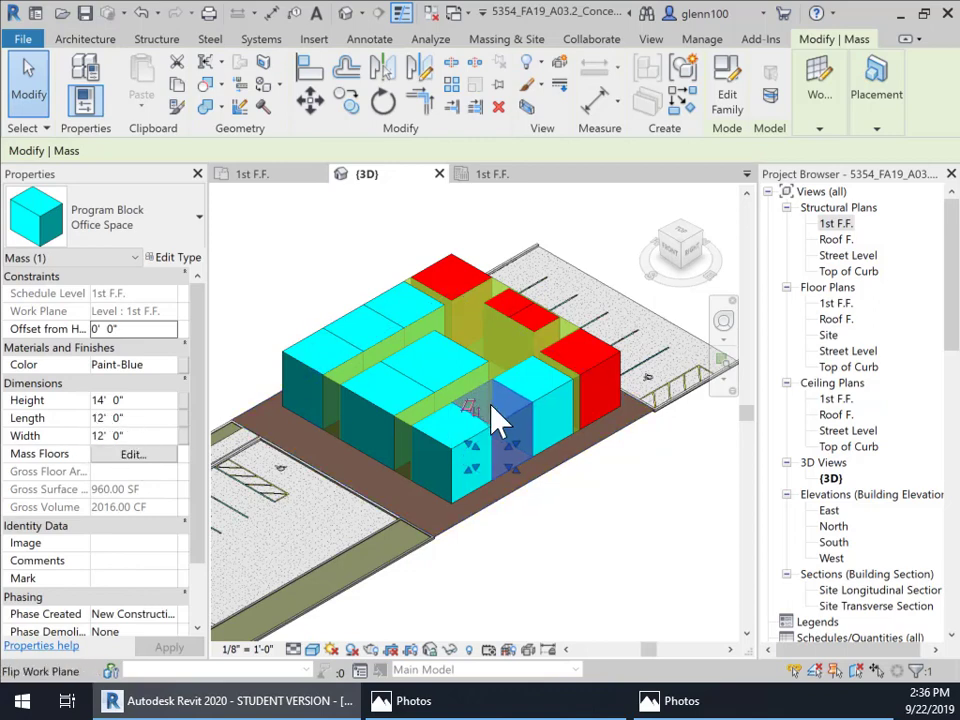
{"action": "left_click", "coordinate": [620, 525]}
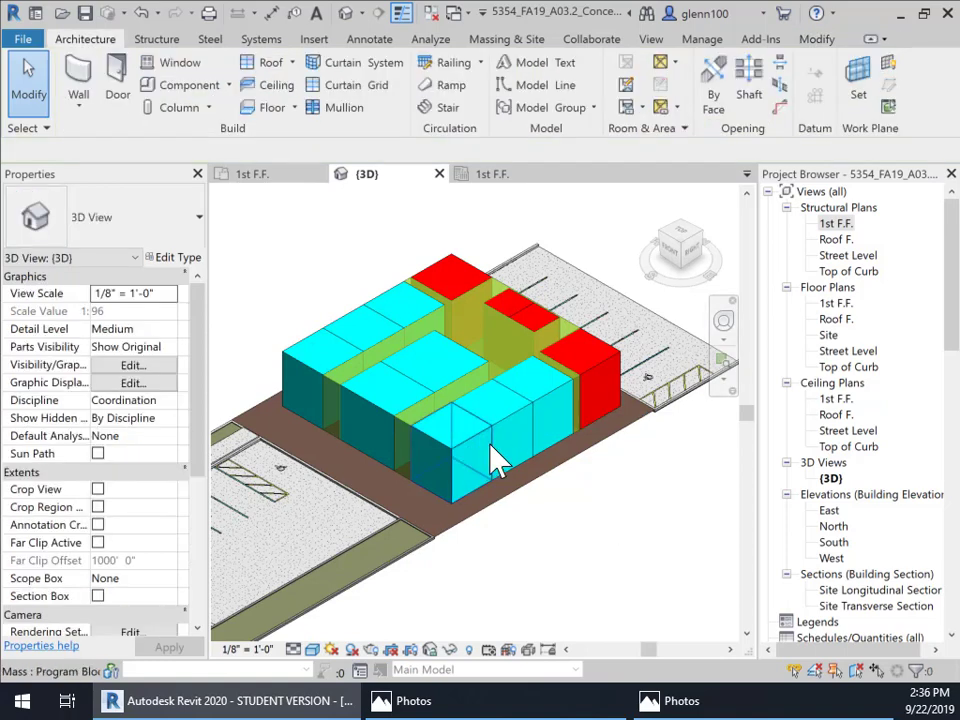
{"action": "left_click", "coordinate": [609, 378]}
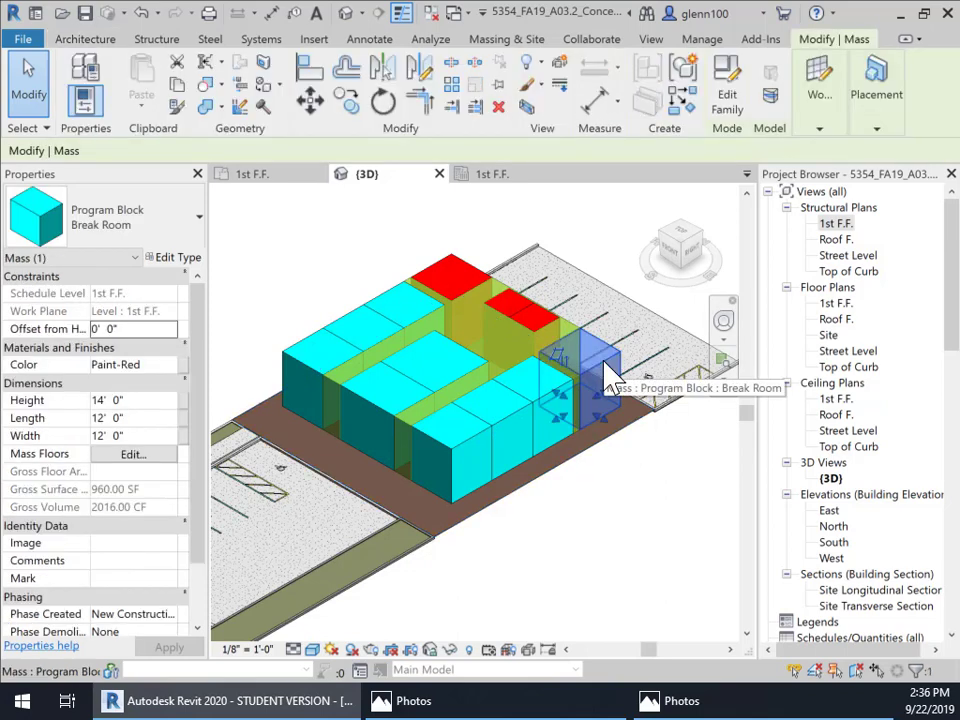
{"action": "left_click", "coordinate": [460, 289]}
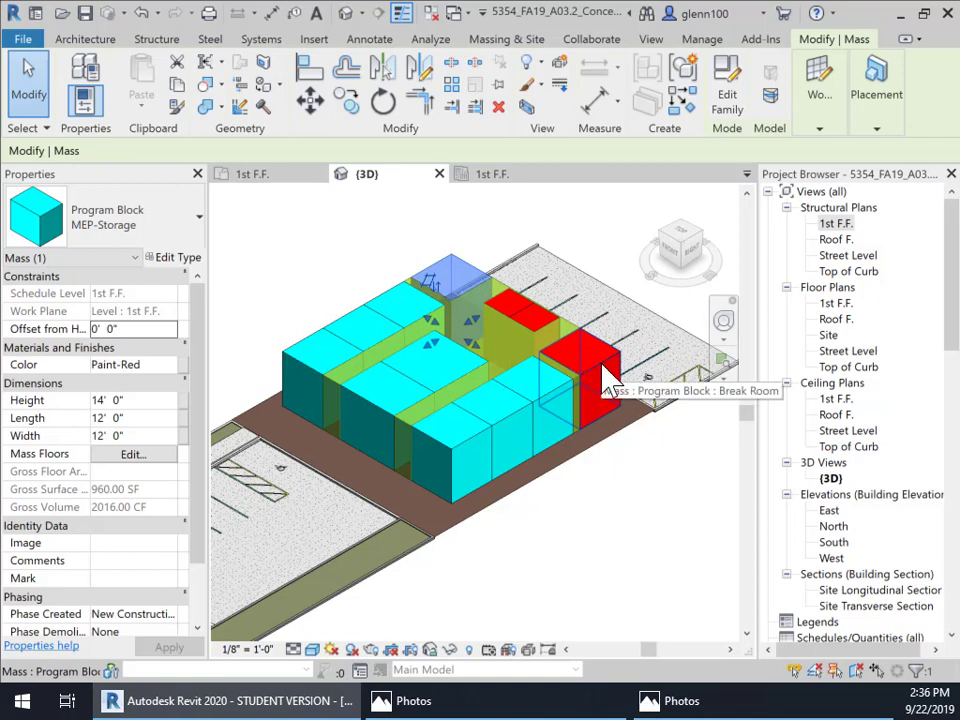
{"action": "left_click", "coordinate": [462, 364]}
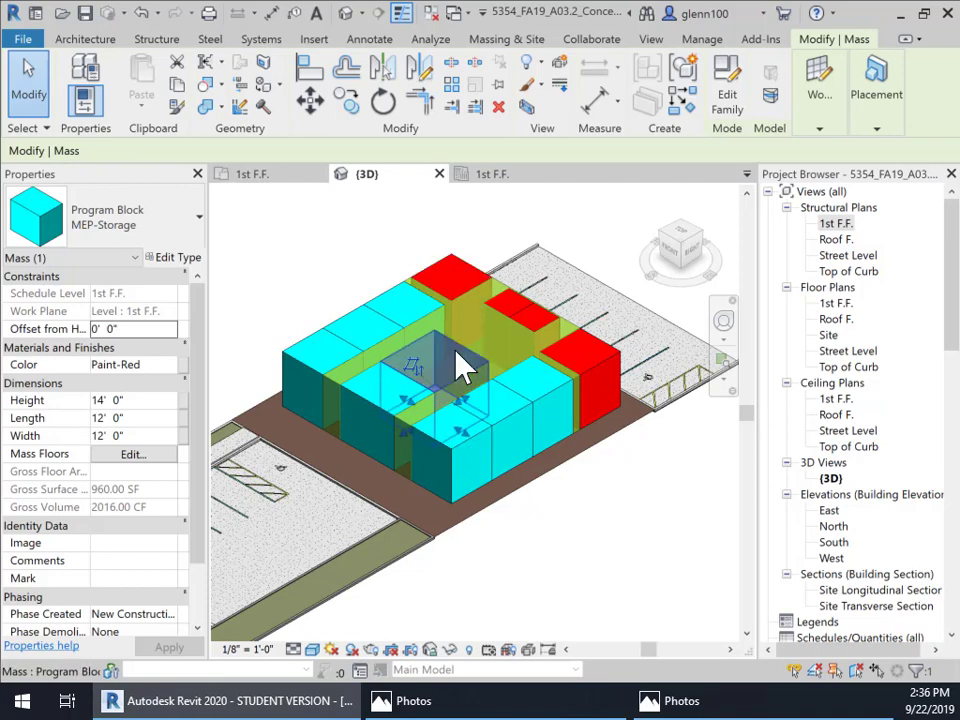
{"action": "left_click", "coordinate": [378, 393]}
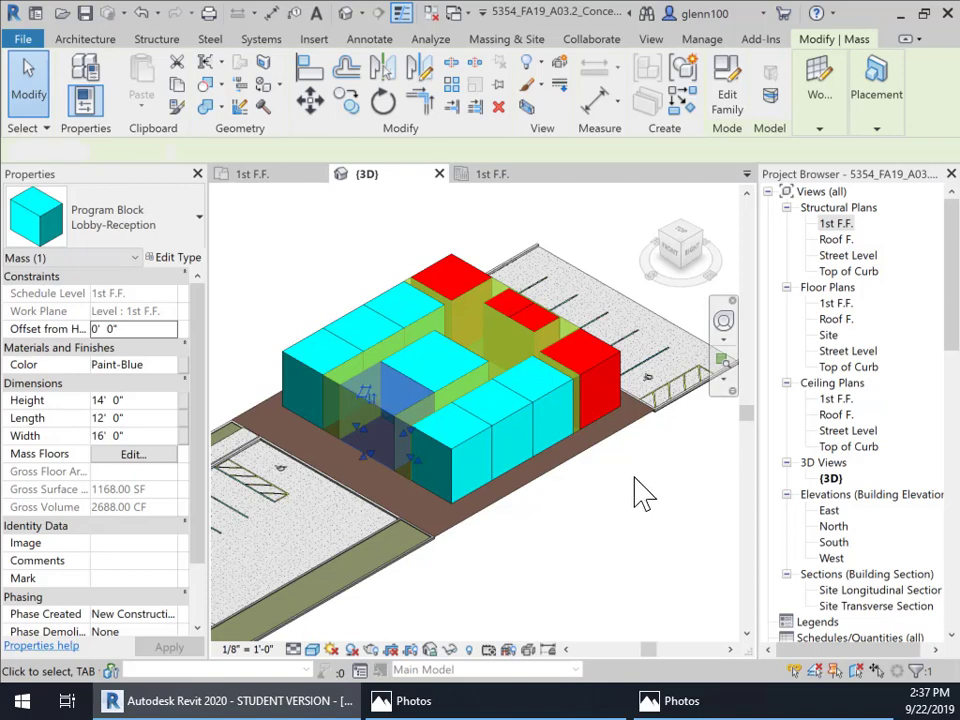
{"action": "left_click", "coordinate": [603, 580]}
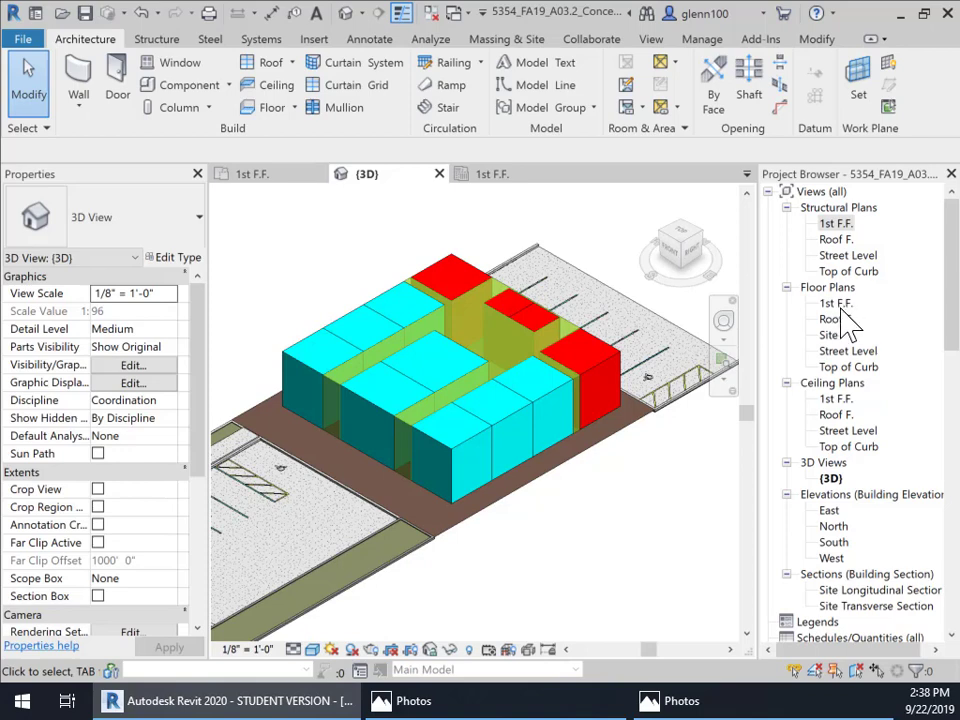
{"action": "left_click", "coordinate": [572, 373]}
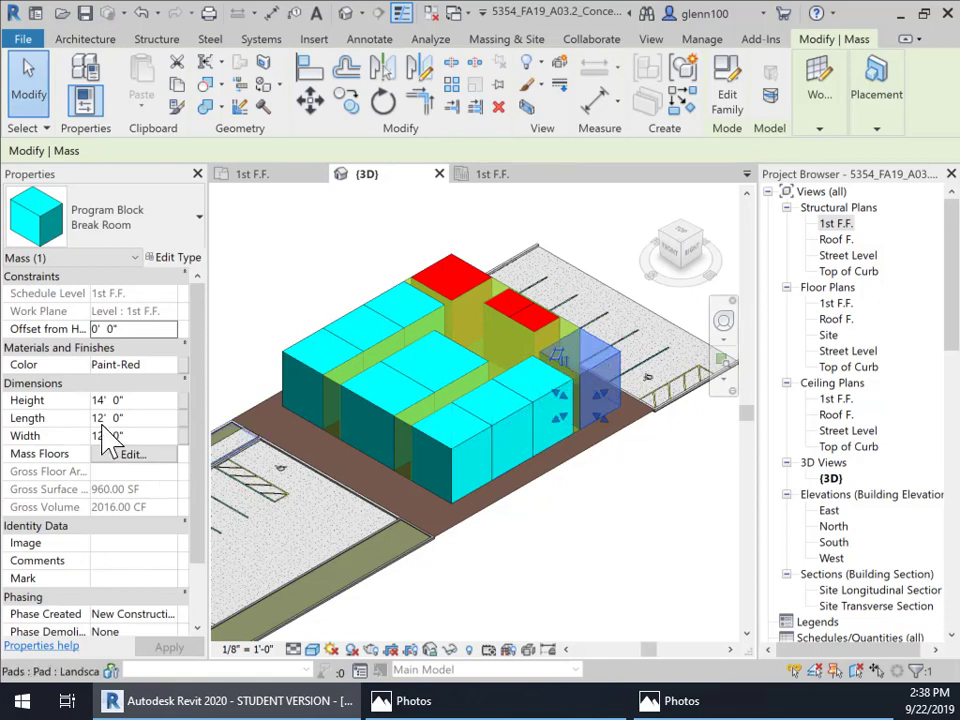
{"action": "left_click", "coordinate": [452, 296]}
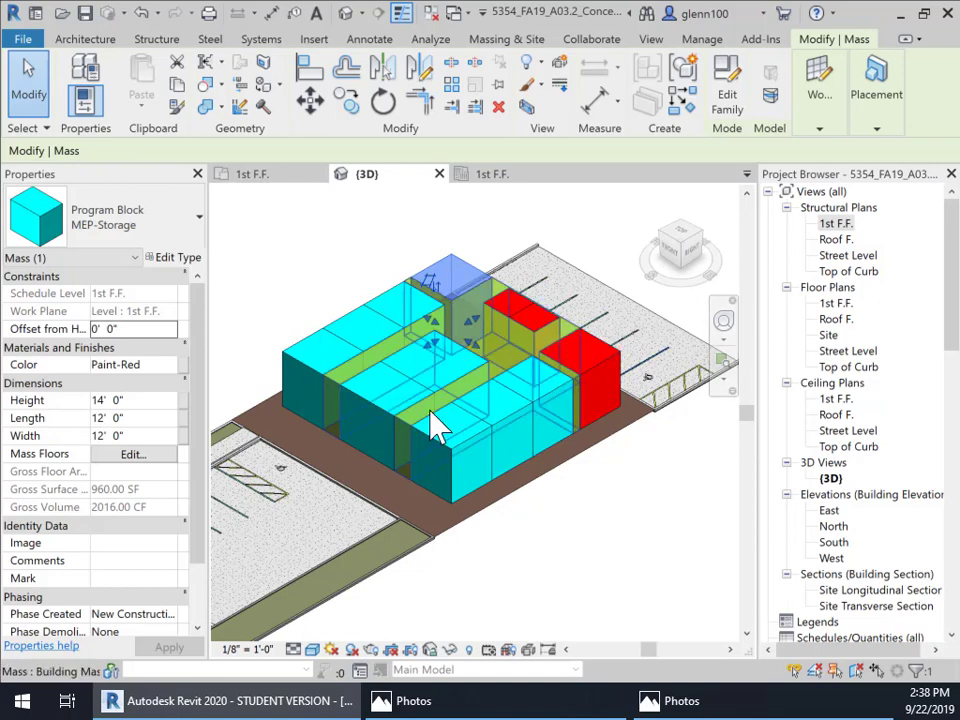
{"action": "left_click", "coordinate": [376, 415]}
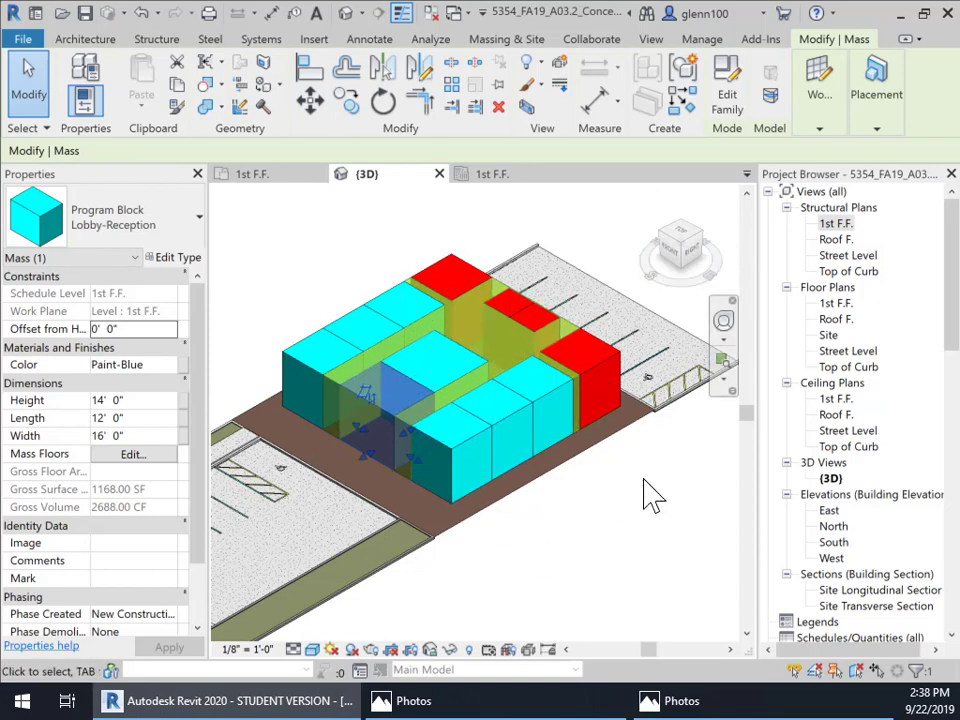
{"action": "key", "text": "Escape"}
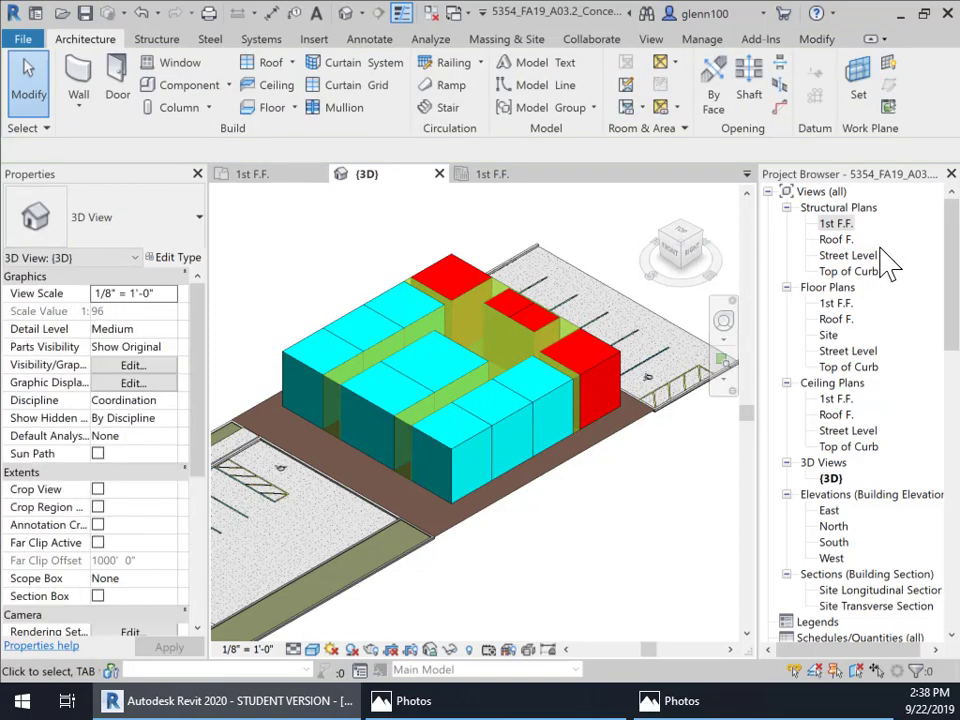
Open the 1st F.F. floor plan and draw a vertical grid line along the inner edge of the blocks beside grid A, 12'-0" from it
{"action": "double_click", "coordinate": [836, 303]}
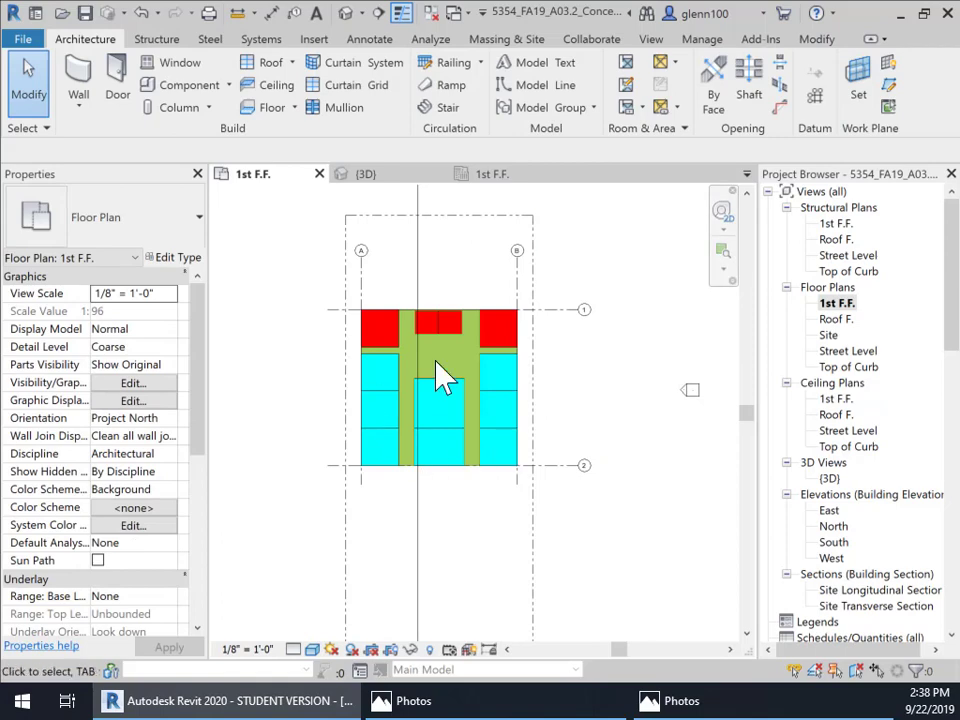
{"action": "scroll", "coordinate": [435, 362], "scroll_direction": "up", "scroll_amount": 2}
{"action": "middle_click_drag", "start_coordinate": [441, 399], "coordinate": [479, 414]}
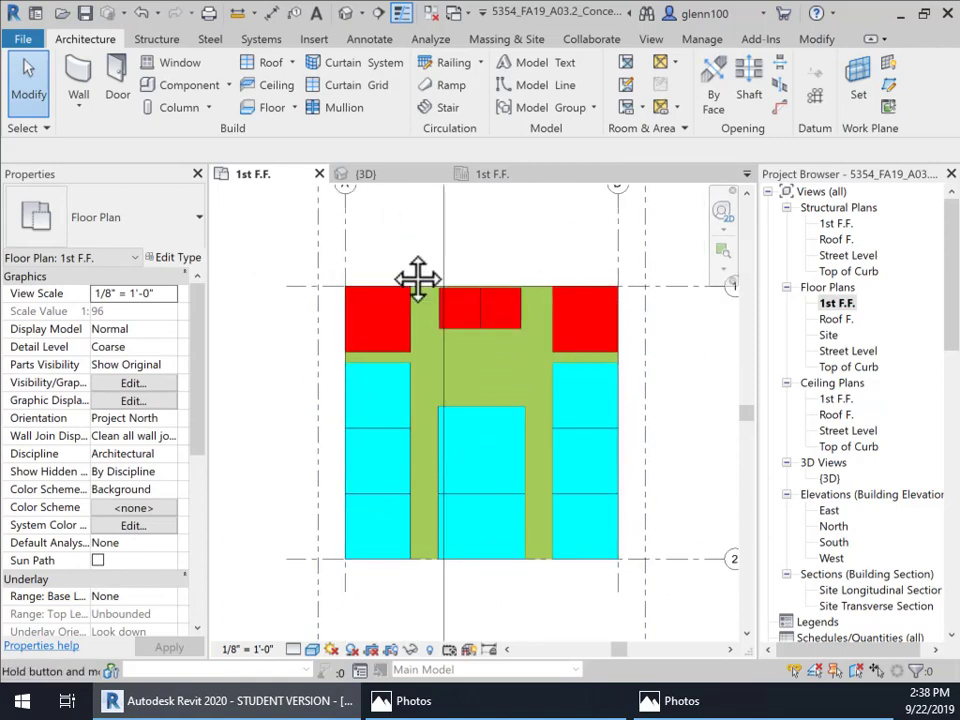
{"action": "middle_click_drag", "start_coordinate": [418, 278], "coordinate": [399, 327]}
{"action": "scroll", "coordinate": [399, 327], "scroll_direction": "down", "scroll_amount": 1}
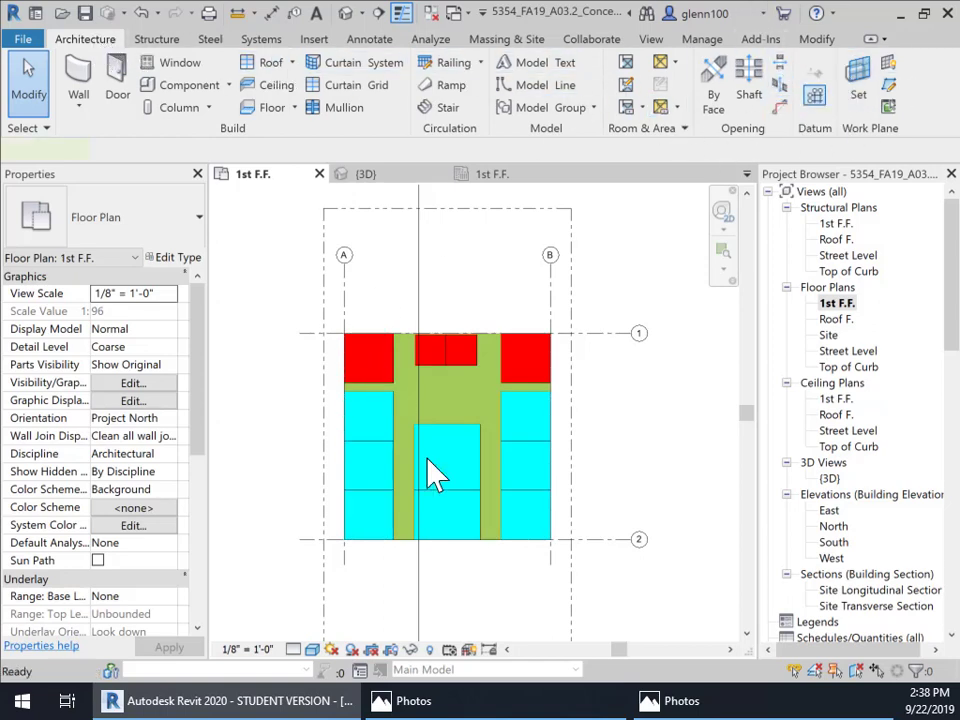
{"action": "key", "text": "g"}
{"action": "key", "text": "r"}
{"action": "left_click", "coordinate": [393, 542]}
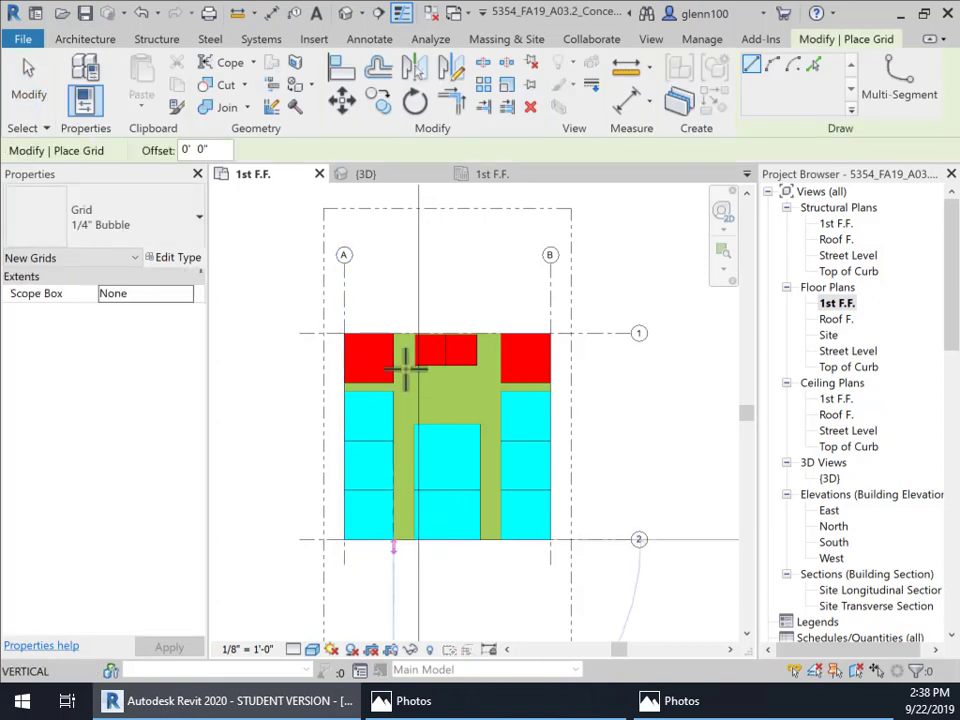
{"action": "left_click", "coordinate": [393, 262]}
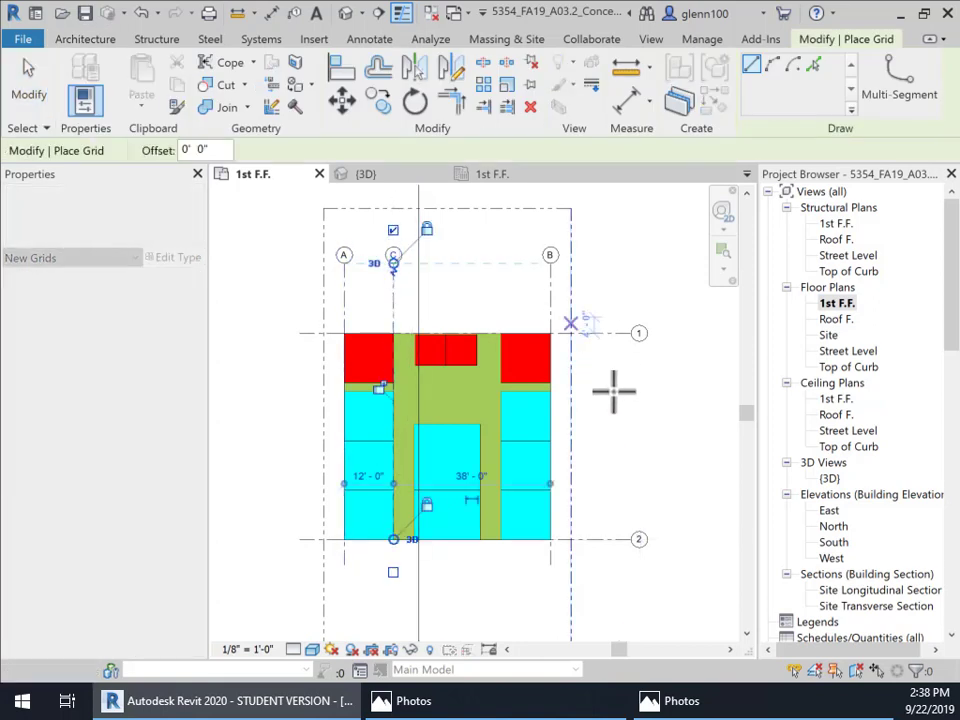
Draw a second vertical grid line along the inner edge of the blocks beside grid B, 12'-0" from it
{"action": "left_click", "coordinate": [497, 541]}
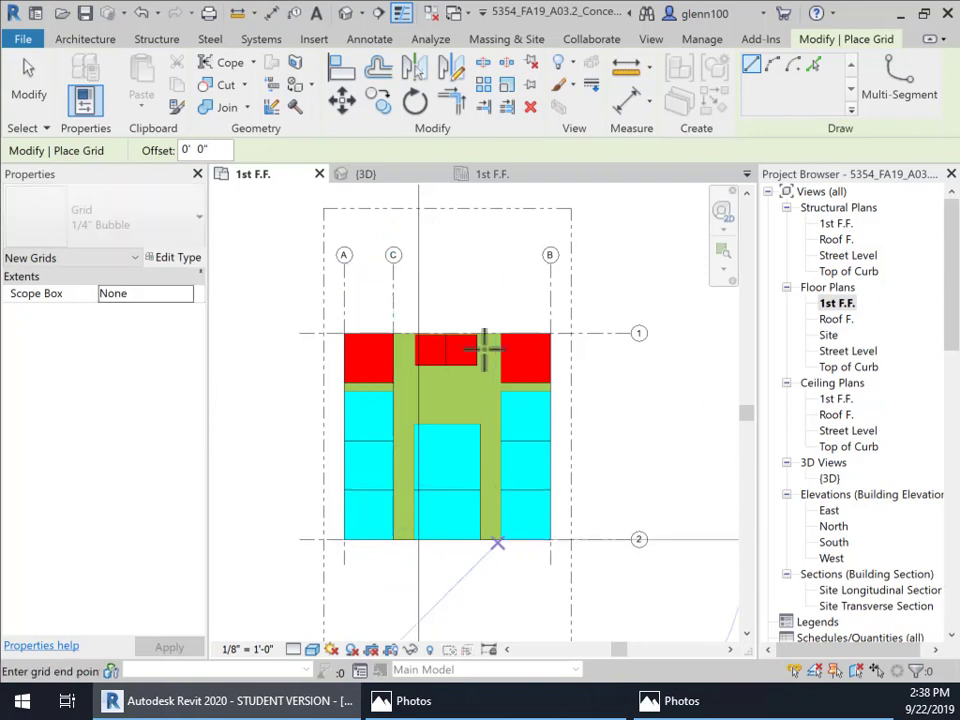
{"action": "left_click", "coordinate": [500, 262]}
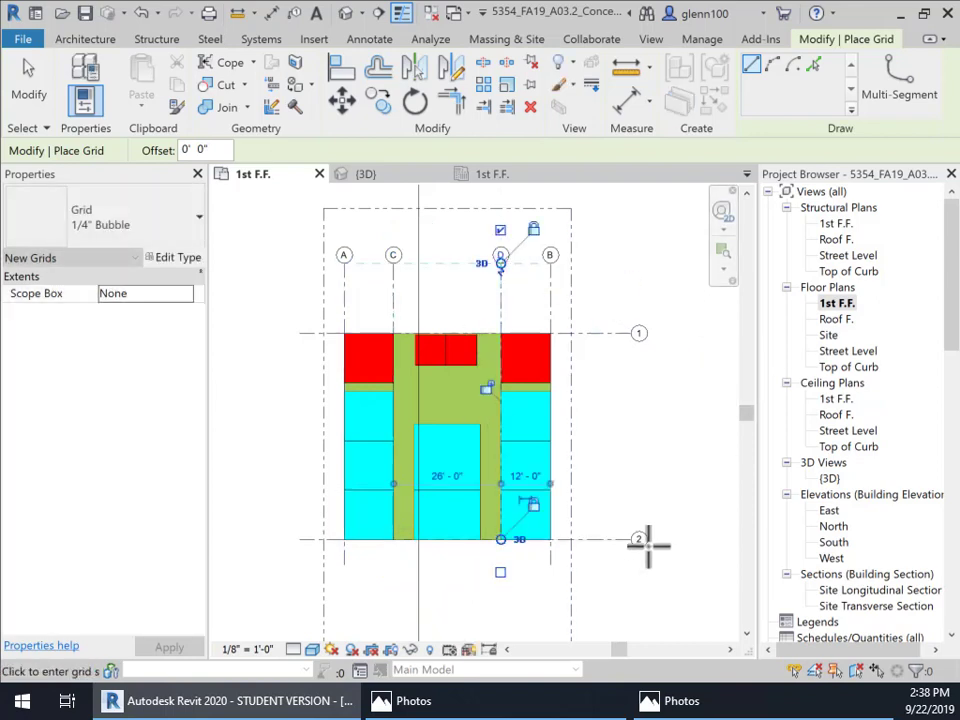
{"action": "key", "text": "Escape"}
{"action": "key", "text": "Escape"}
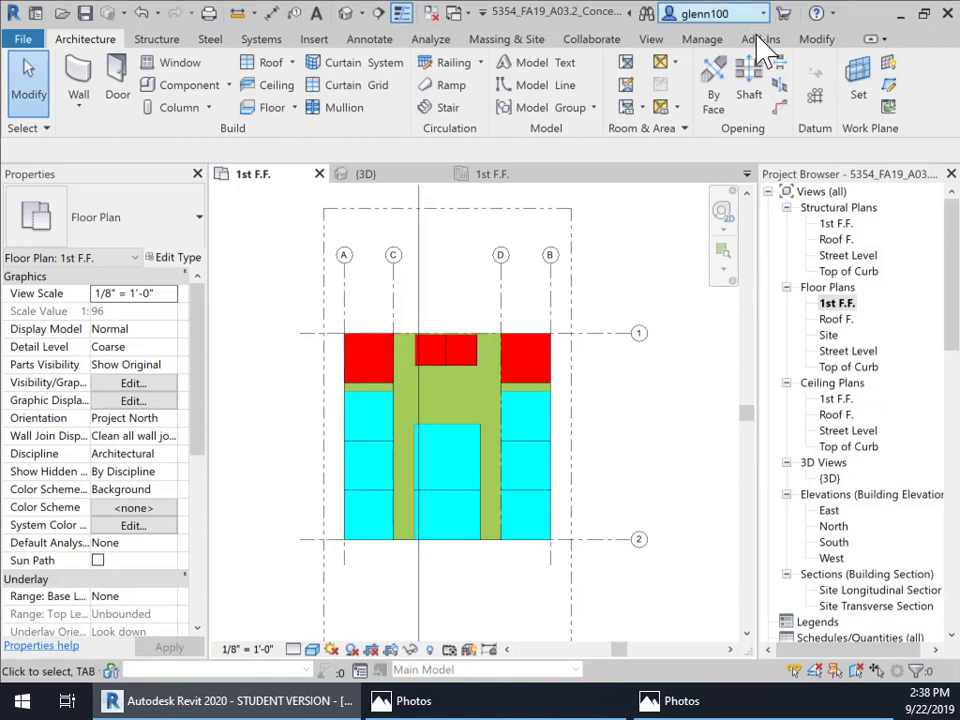
Draw a horizontal grid line along the lower edges of the two red corner blocks, ending in line with the grid 1 bubble
{"action": "left_click", "coordinate": [814, 96]}
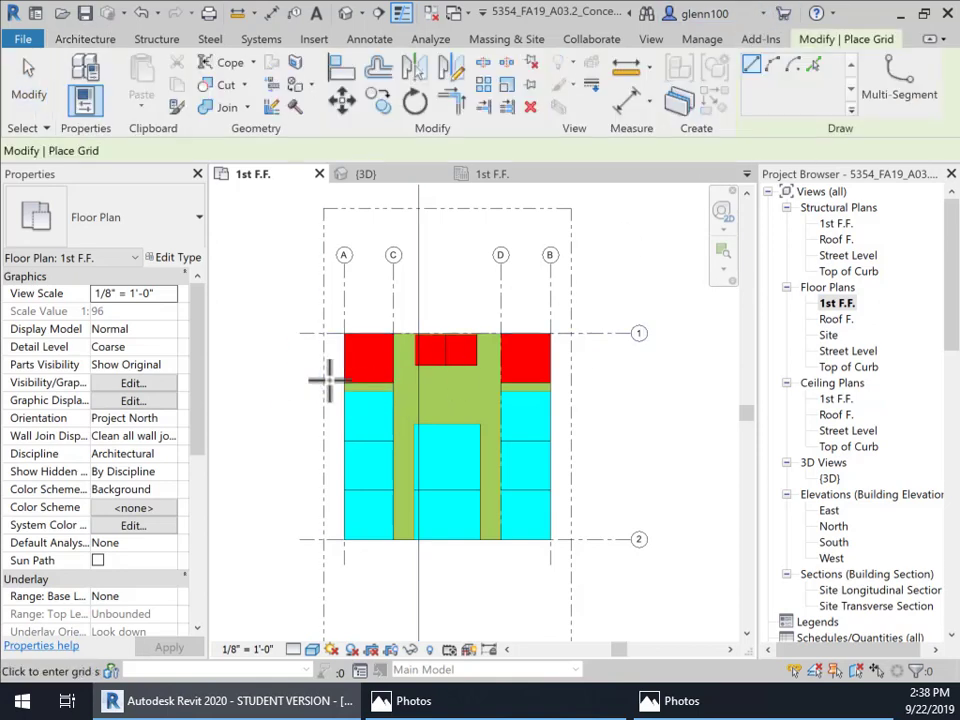
{"action": "left_click", "coordinate": [343, 383]}
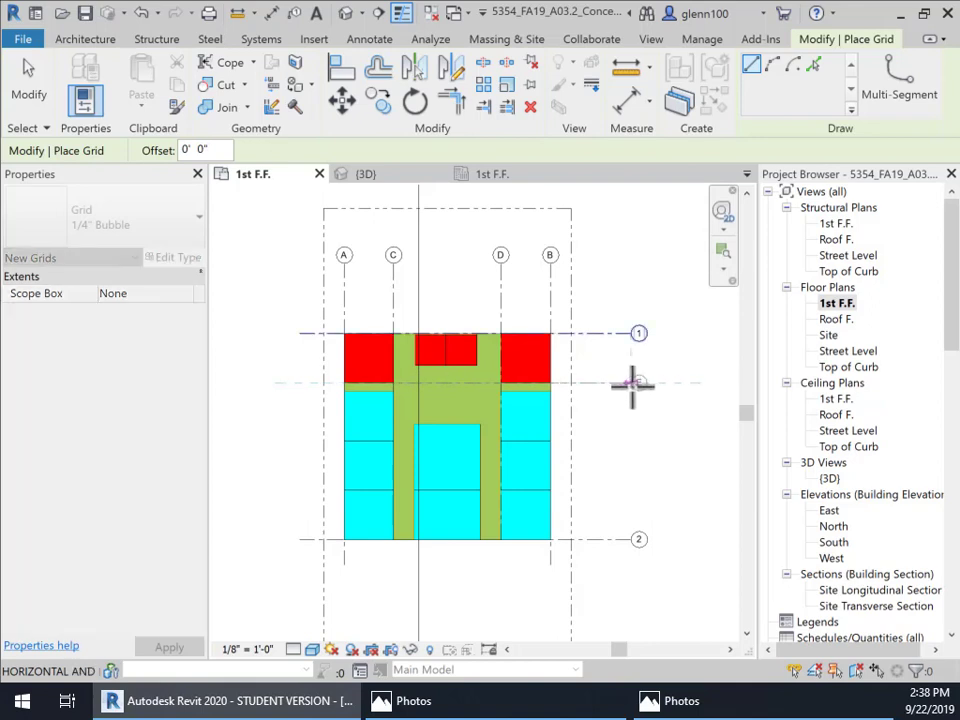
{"action": "left_click", "coordinate": [632, 383]}
{"action": "key", "text": "Escape"}
{"action": "key", "text": "Escape"}
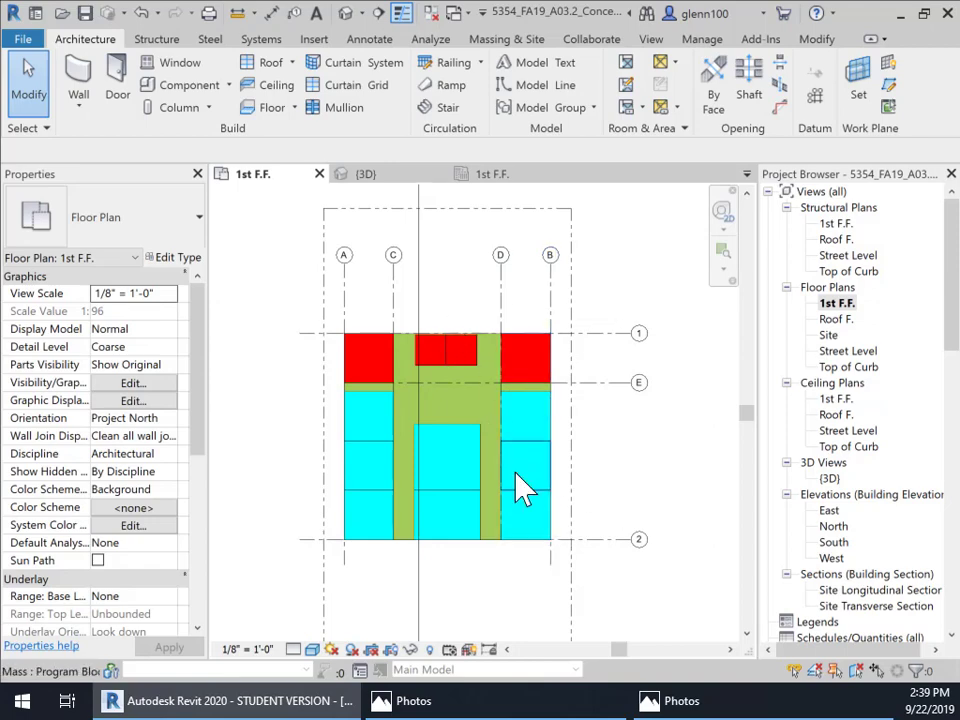
Start a structural wall in the 1st F.F. plan and set its type to Generic - 8" Masonry
{"action": "scroll", "coordinate": [514, 425], "scroll_direction": "up", "scroll_amount": 3}
{"action": "mouse_move", "coordinate": [514, 425]}
{"action": "middle_mouse_down"}
{"action": "mouse_move", "coordinate": [585, 354]}
{"action": "mouse_move", "coordinate": [566, 393]}
{"action": "mouse_move", "coordinate": [508, 431]}
{"action": "middle_mouse_up"}
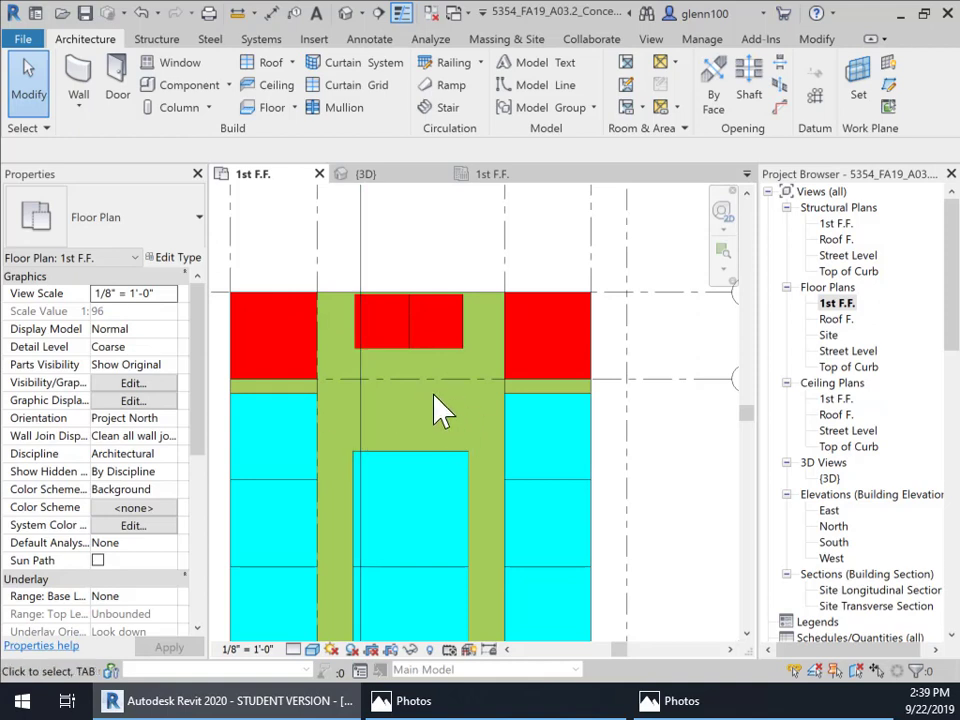
{"action": "middle_click_drag", "start_coordinate": [429, 401], "coordinate": [472, 361]}
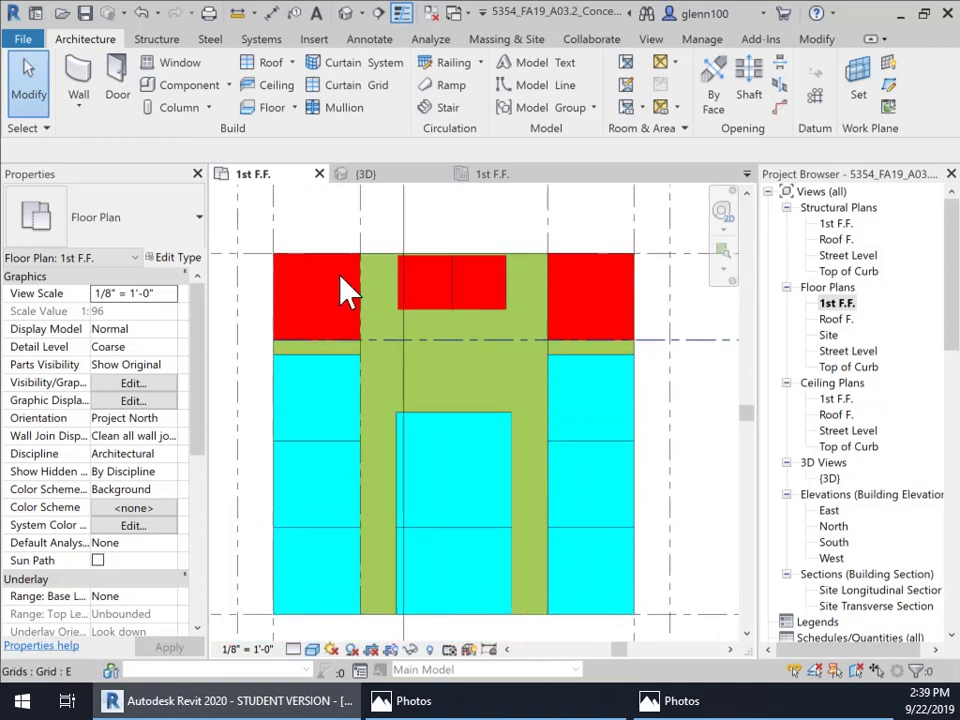
{"action": "left_click", "coordinate": [78, 104]}
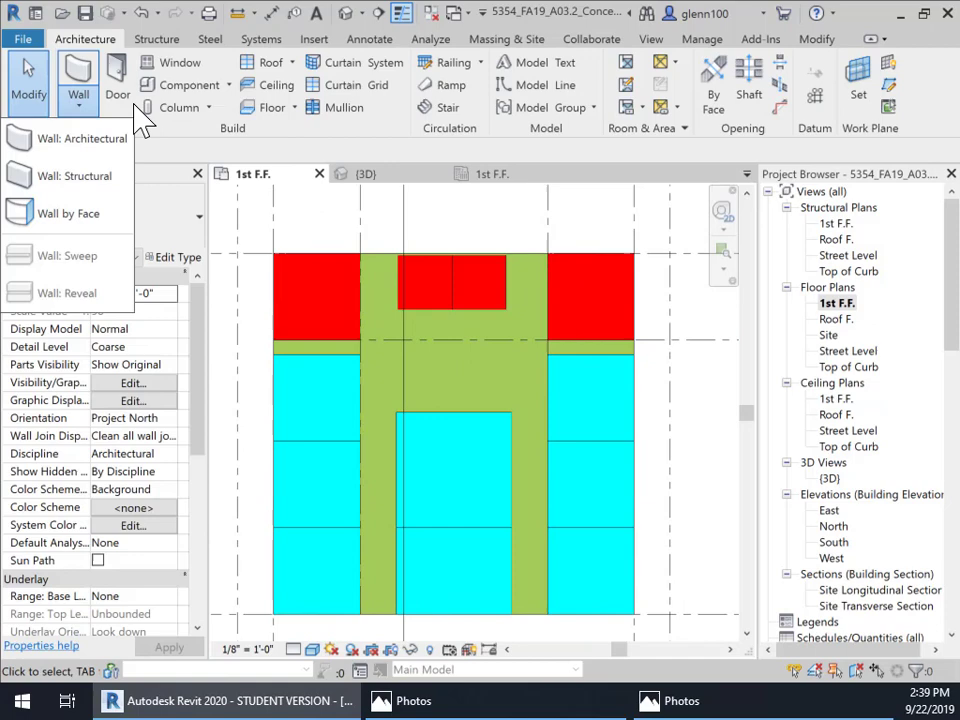
{"action": "left_click", "coordinate": [86, 164]}
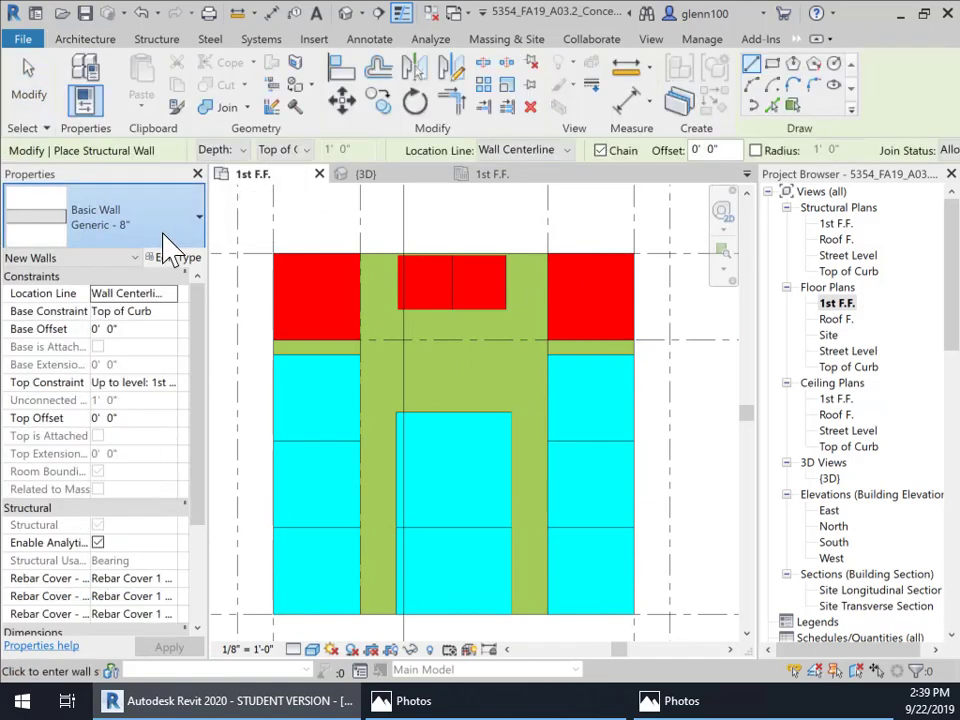
{"action": "left_click", "coordinate": [169, 244]}
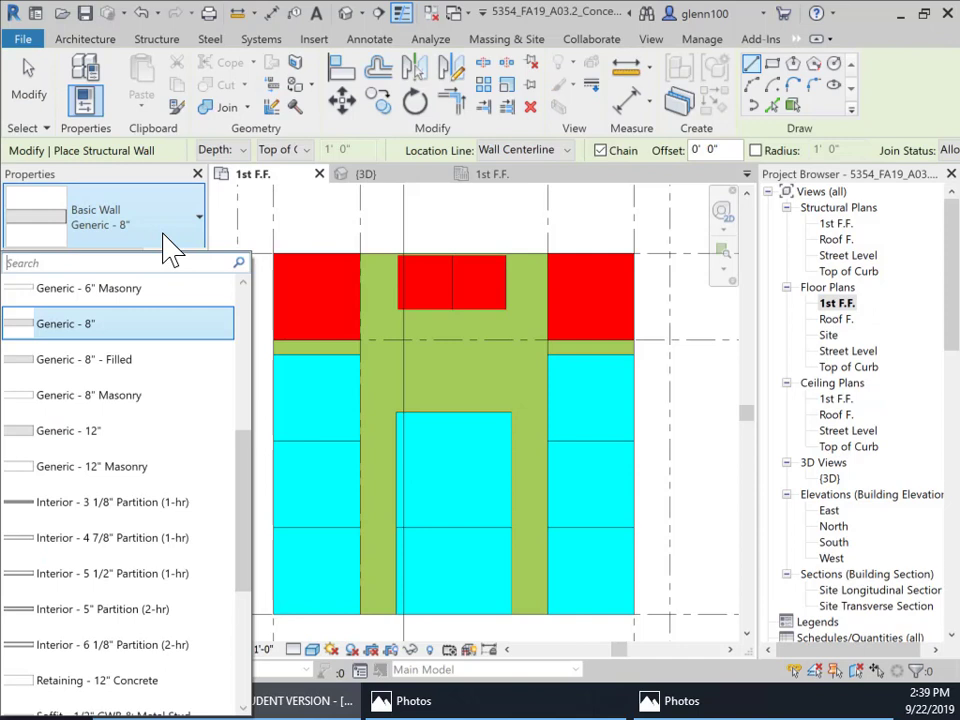
{"action": "left_click", "coordinate": [130, 400]}
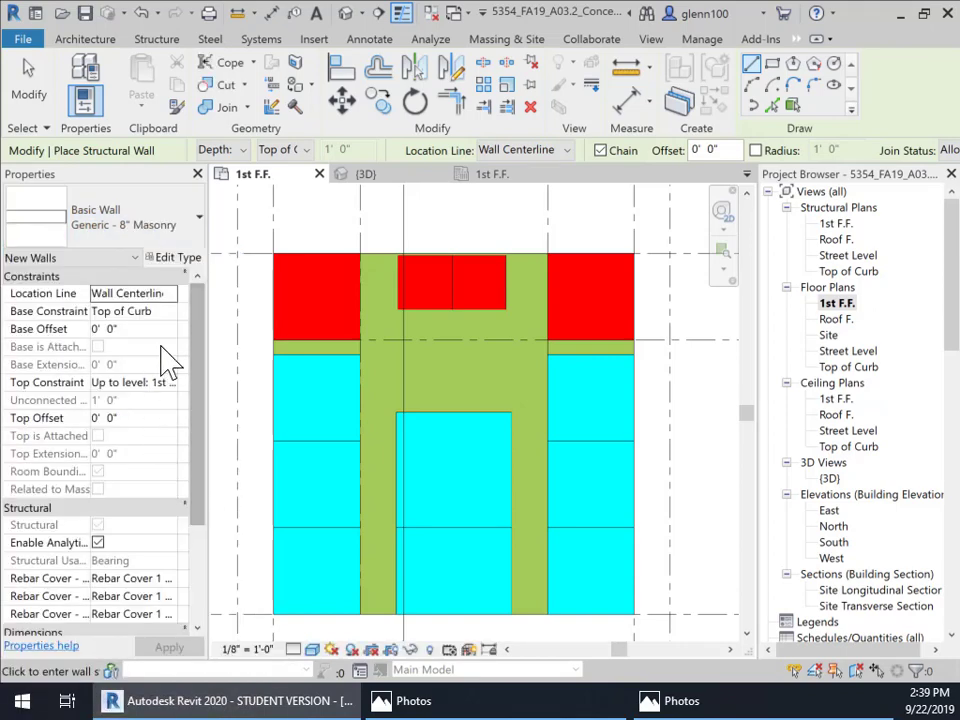
Review the available wall types for the structural wall and pick Generic - 8" Masonry
{"action": "left_click", "coordinate": [190, 236]}
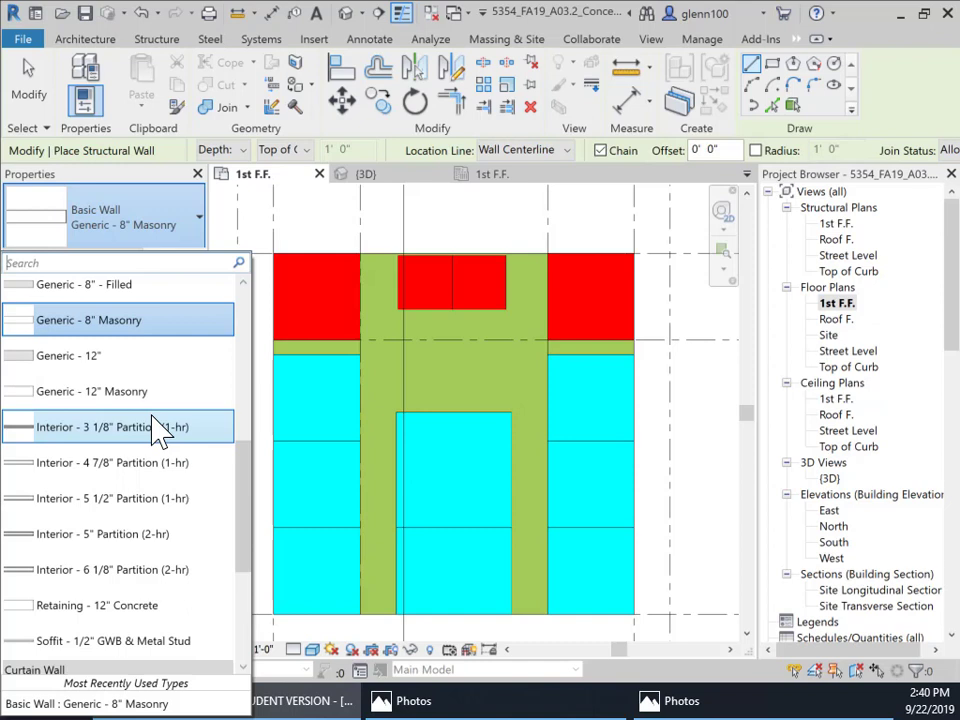
{"action": "scroll", "coordinate": [156, 425], "scroll_direction": "down", "scroll_amount": 1}
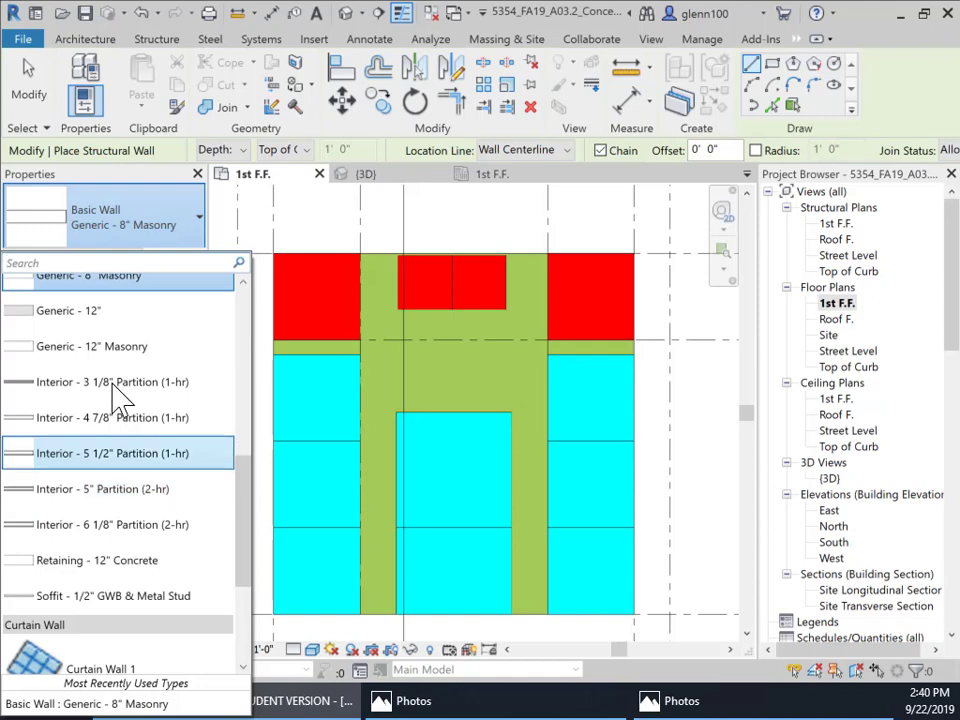
{"action": "scroll", "coordinate": [122, 394], "scroll_direction": "up", "scroll_amount": 1}
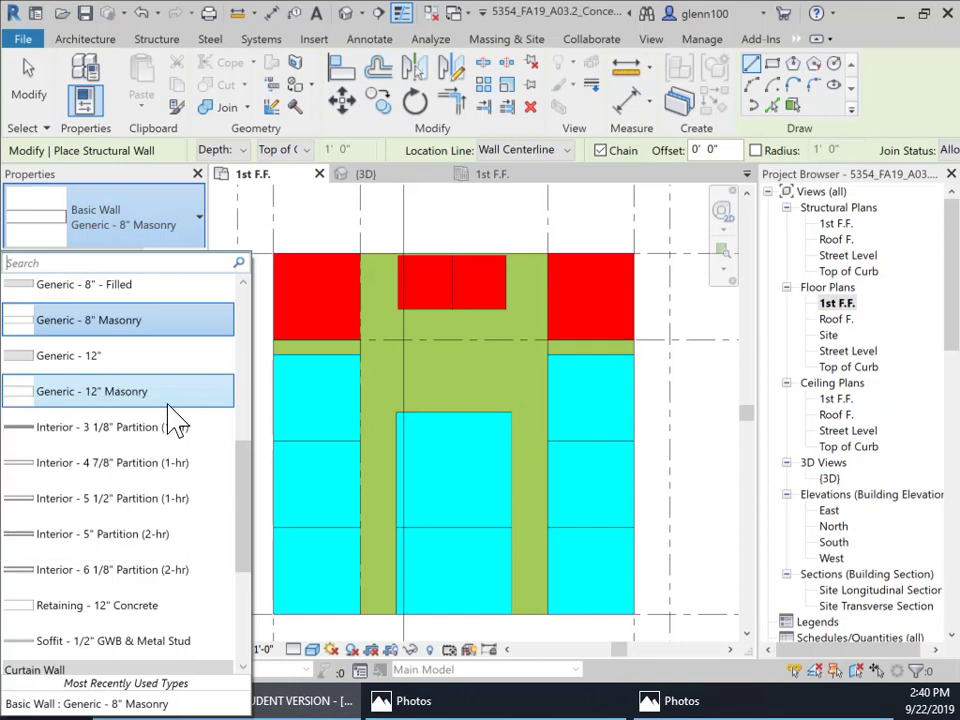
{"action": "scroll", "coordinate": [176, 418], "scroll_direction": "up", "scroll_amount": 3}
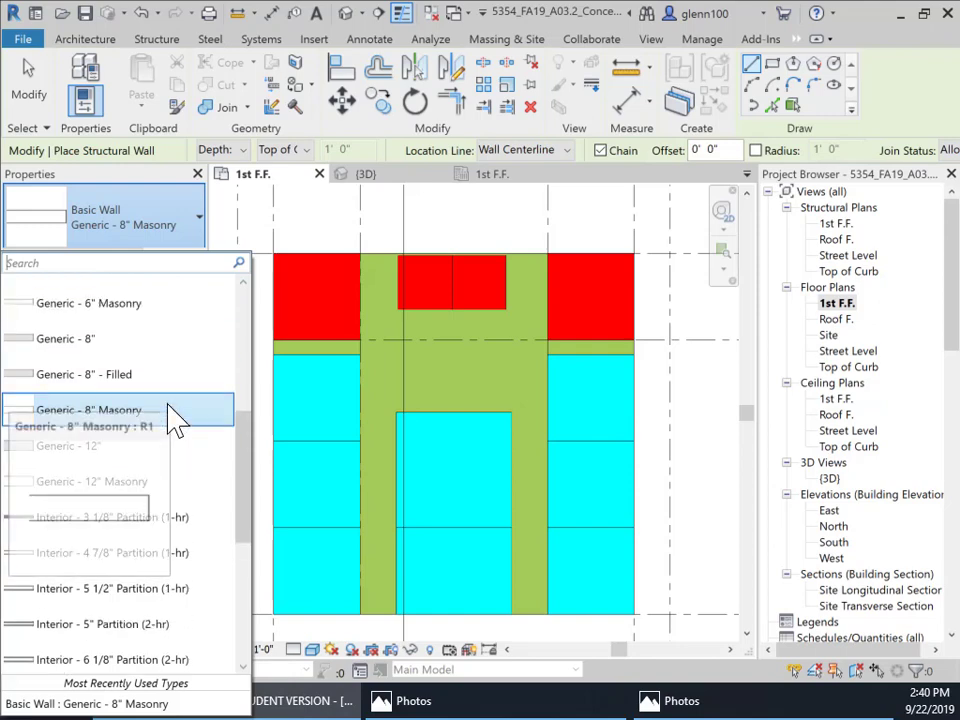
{"action": "scroll", "coordinate": [178, 572], "scroll_direction": "down", "scroll_amount": 3}
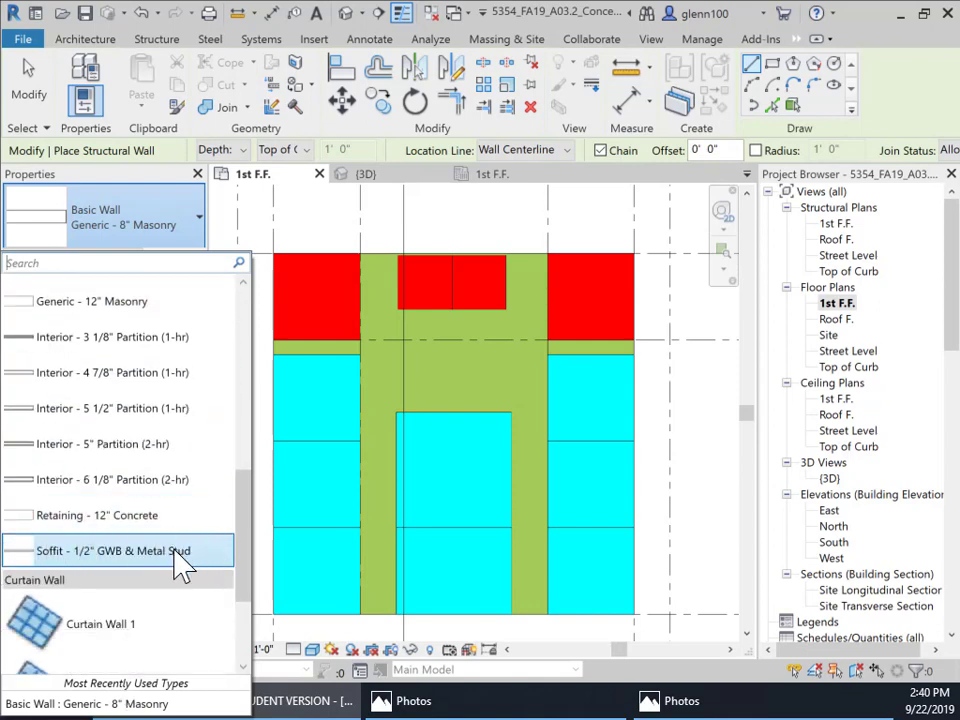
{"action": "mouse_move", "coordinate": [181, 565]}
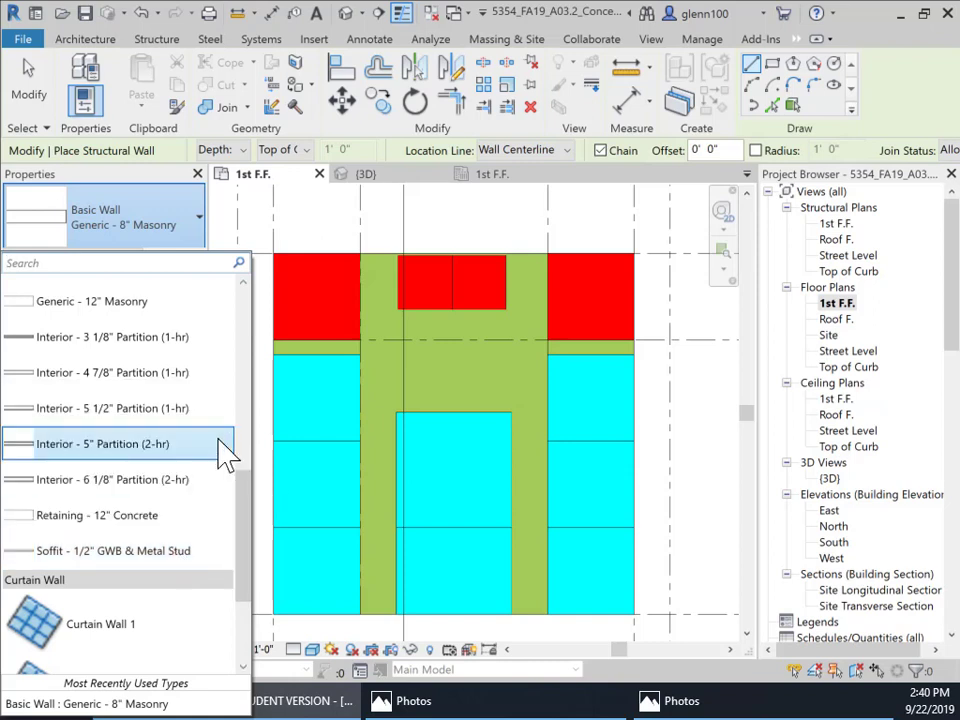
{"action": "left_click_drag", "start_coordinate": [245, 502], "coordinate": [233, 302]}
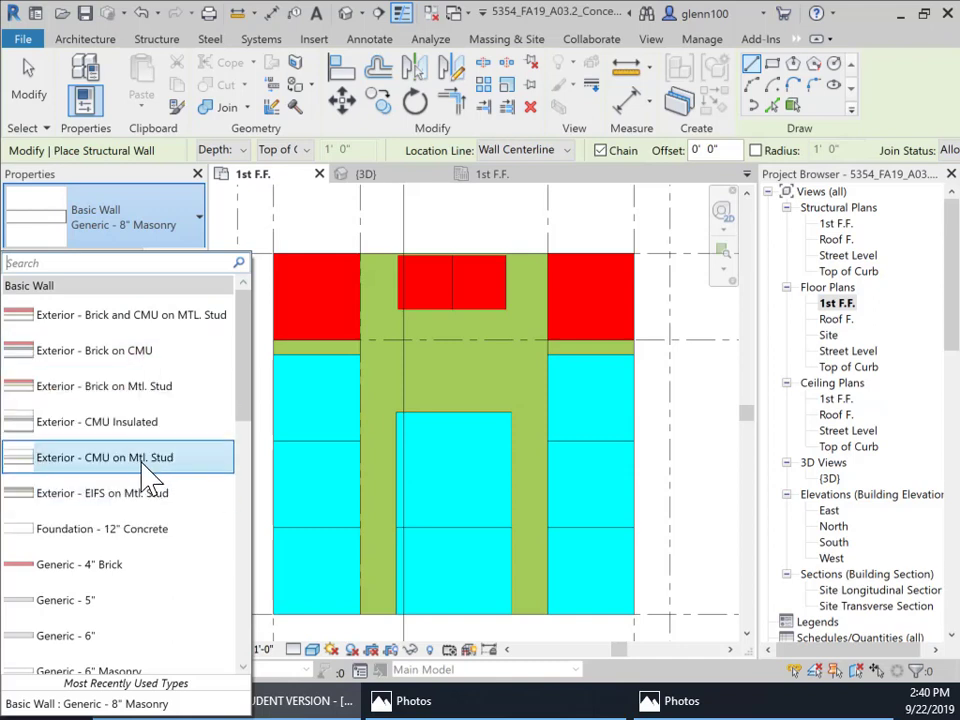
{"action": "scroll", "coordinate": [174, 543], "scroll_direction": "down", "scroll_amount": 2}
{"action": "scroll", "coordinate": [174, 546], "scroll_direction": "down", "scroll_amount": 3}
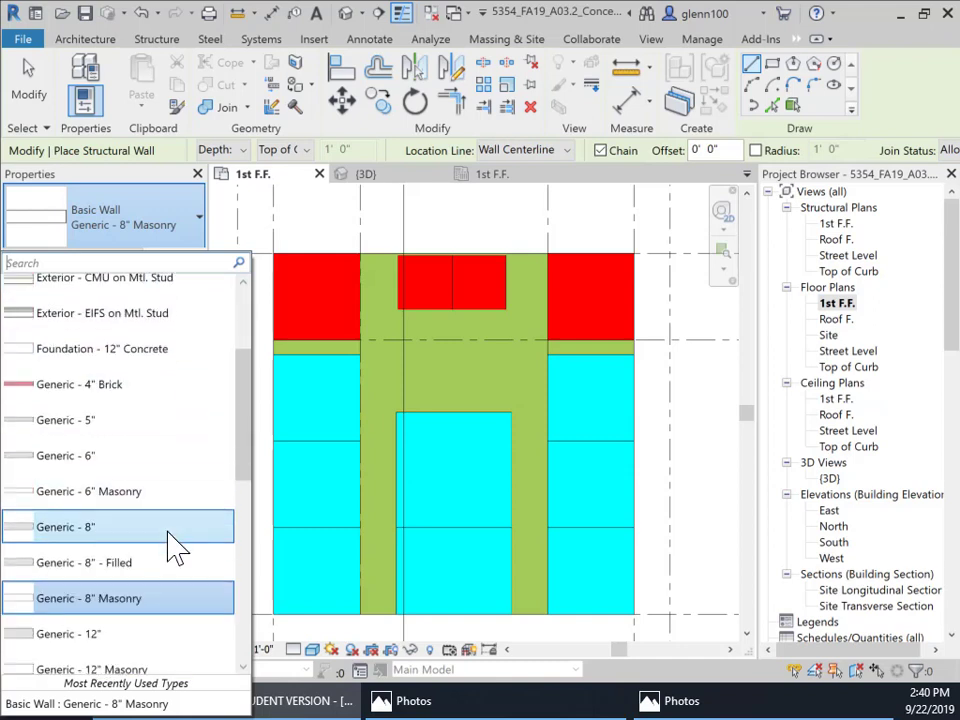
{"action": "left_click", "coordinate": [118, 606]}
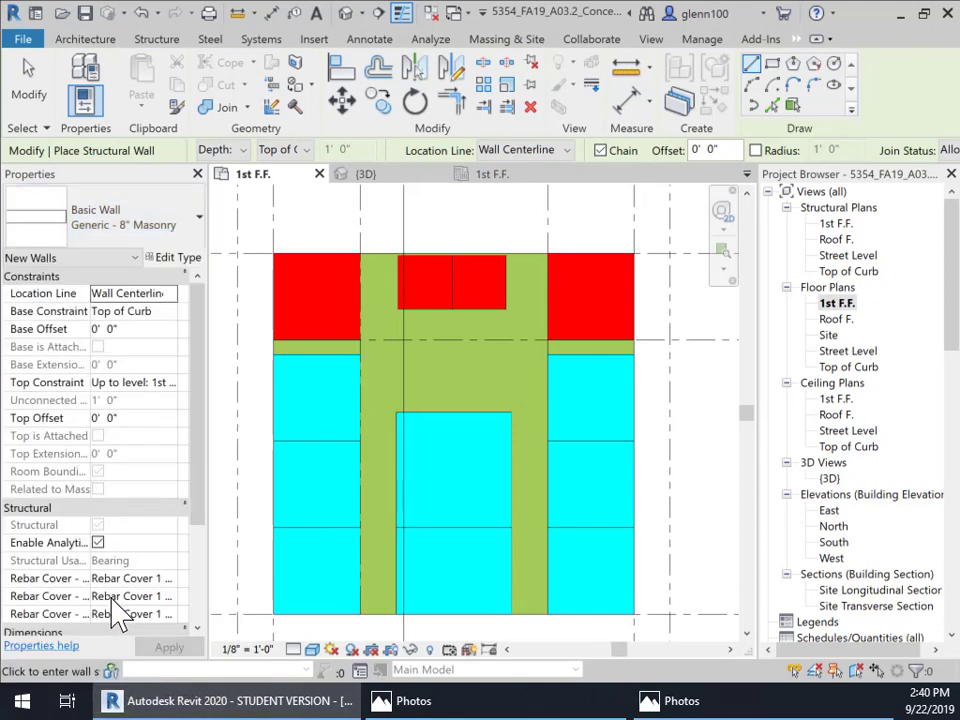
Open the layer structure of the Generic - 8" Masonry wall type and insert a new layer
{"action": "left_click", "coordinate": [182, 259]}
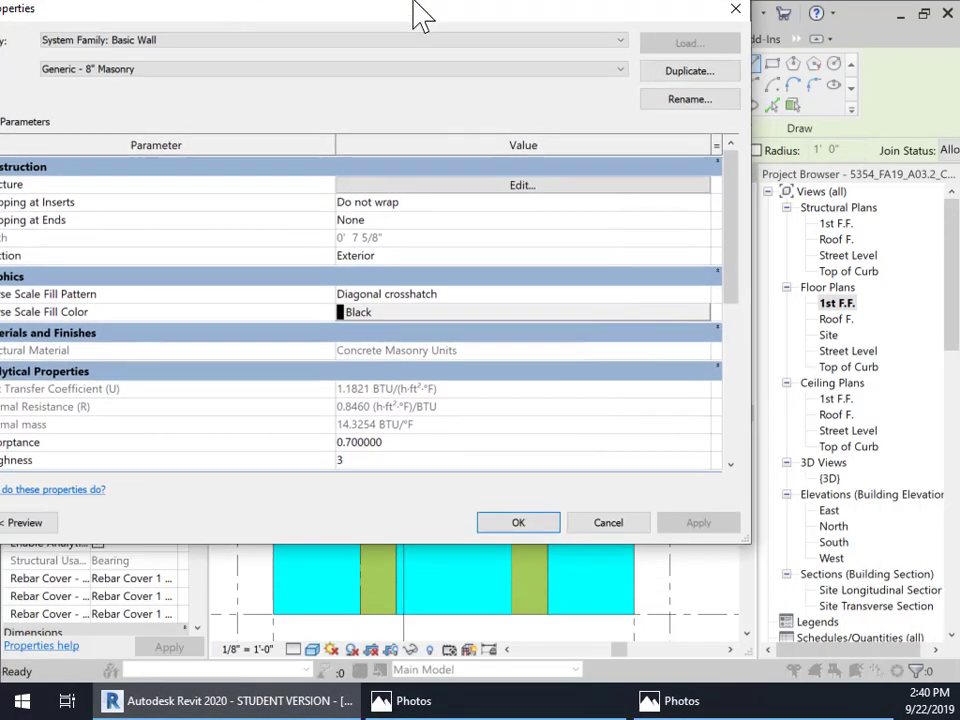
{"action": "left_click_drag", "start_coordinate": [471, 11], "coordinate": [529, 74]}
{"action": "left_click", "coordinate": [630, 244]}
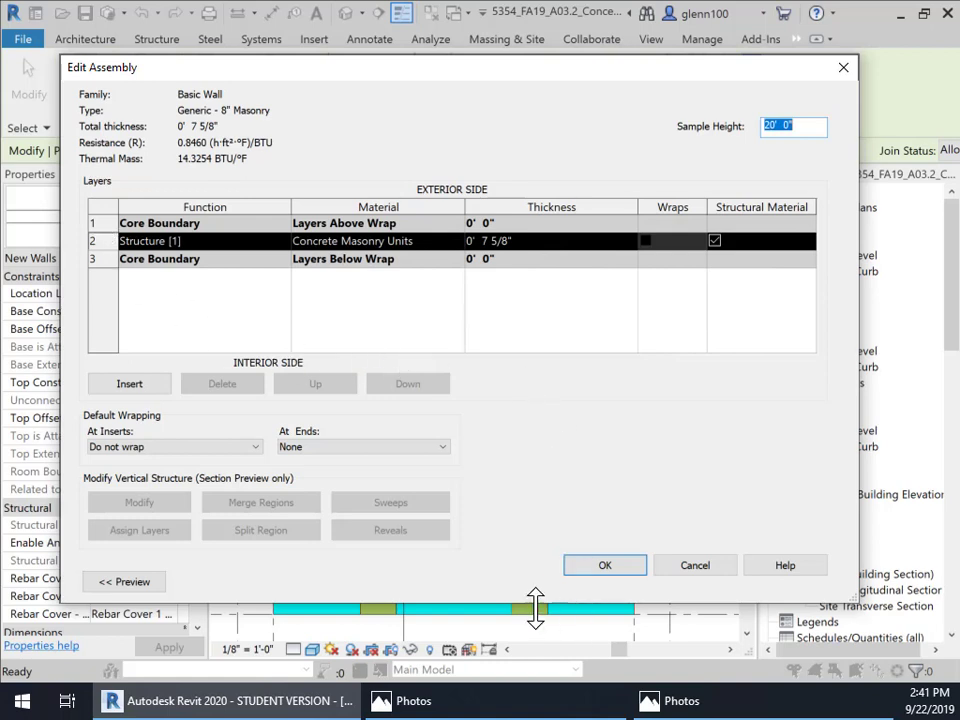
{"action": "left_click", "coordinate": [146, 389]}
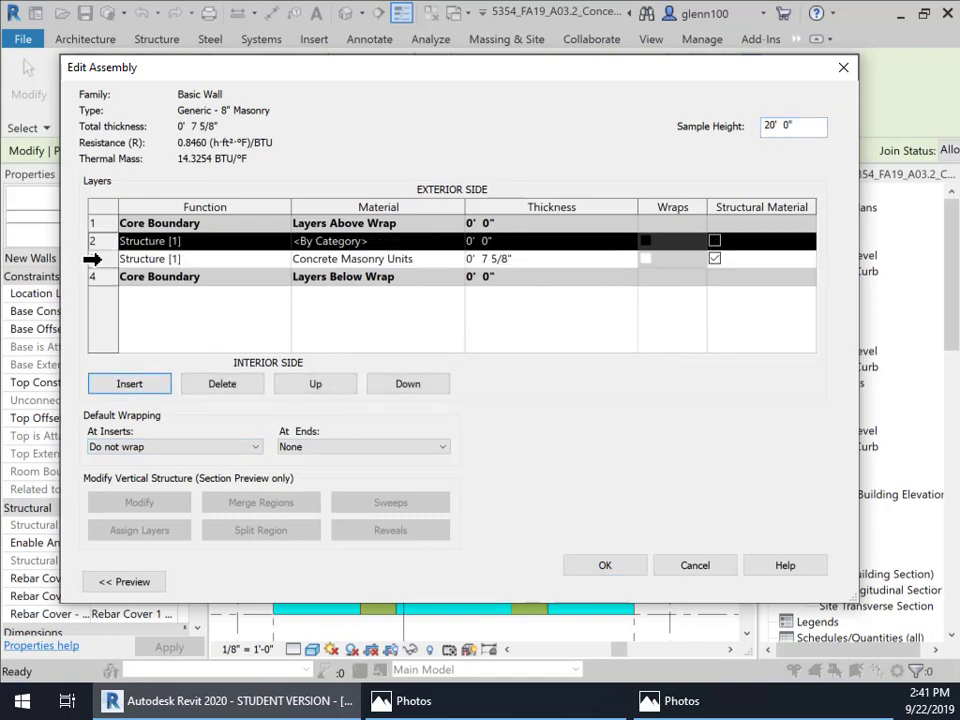
Move the Concrete Masonry Units layer outside the core boundary, to the exterior side of the wall assembly
{"action": "left_click", "coordinate": [135, 263]}
{"action": "left_click", "coordinate": [98, 258]}
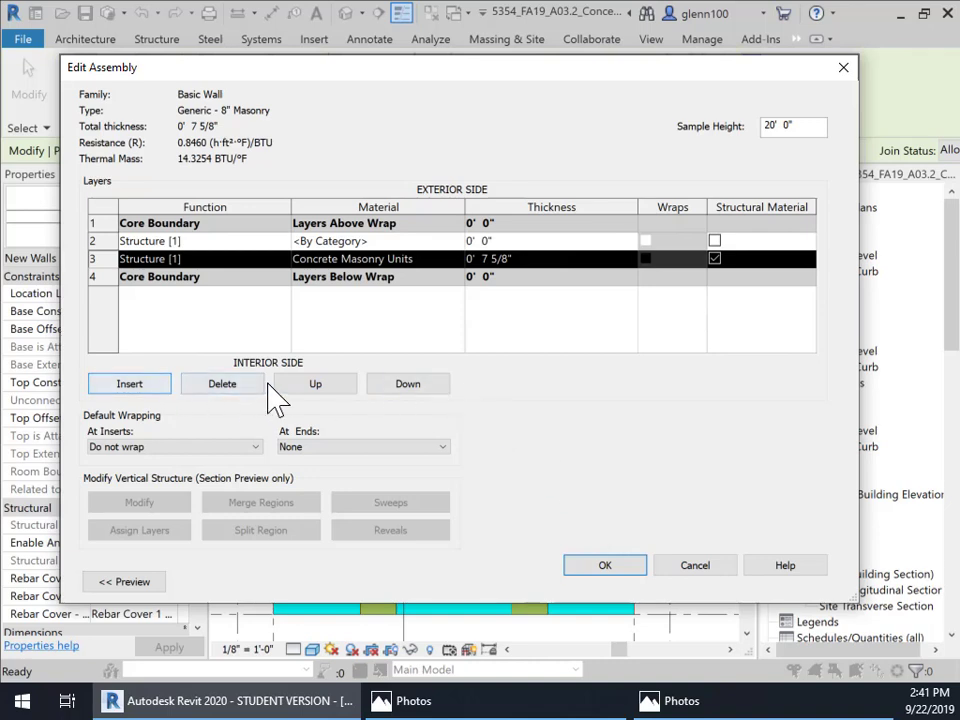
{"action": "left_click", "coordinate": [322, 395]}
{"action": "left_click", "coordinate": [318, 388]}
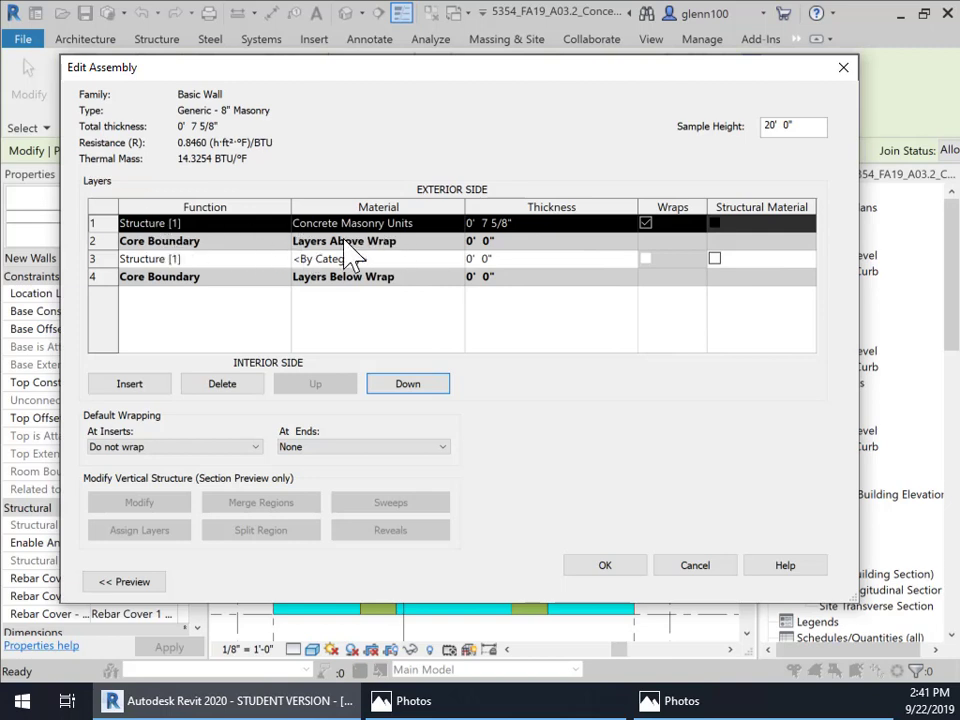
Set the function of the exterior Concrete Masonry Units layer to Finish 1 [4]
{"action": "left_click", "coordinate": [200, 223]}
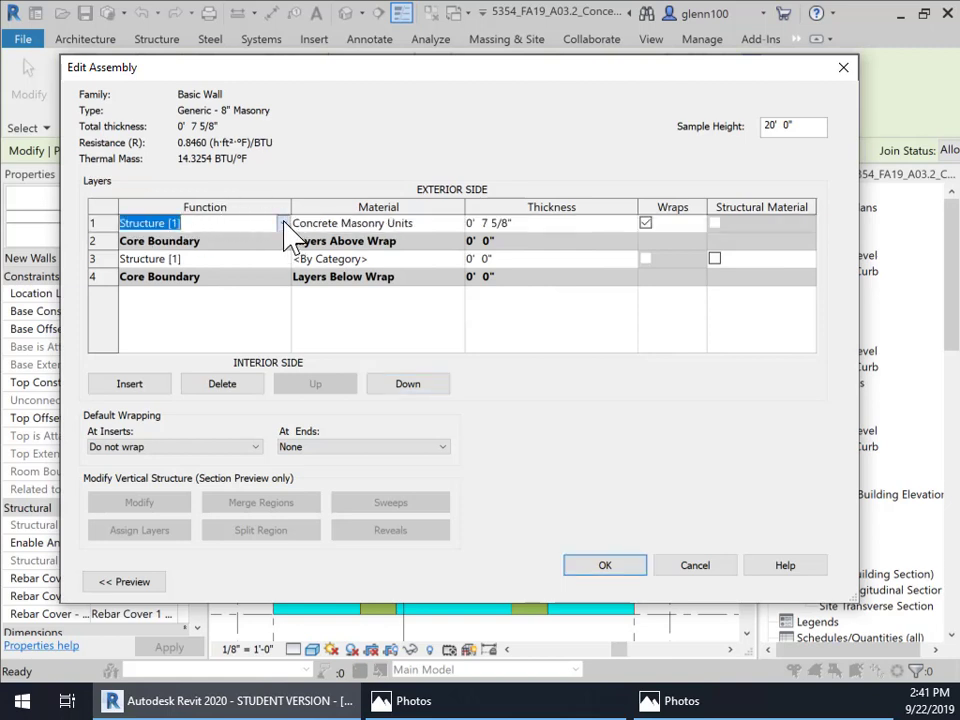
{"action": "left_click", "coordinate": [284, 225]}
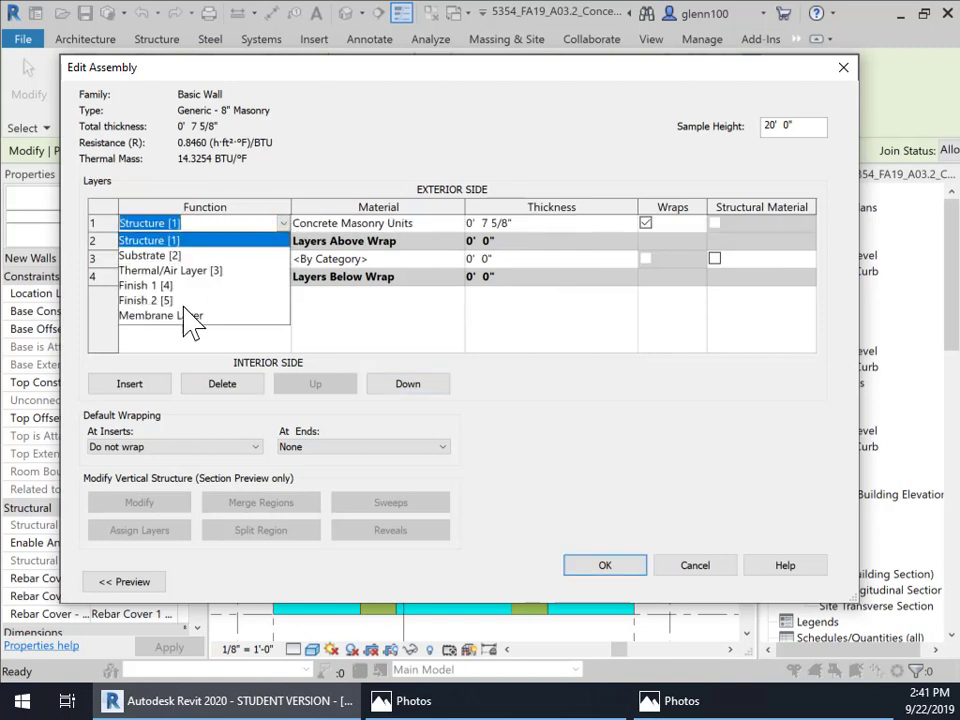
{"action": "left_click", "coordinate": [153, 284]}
{"action": "left_click", "coordinate": [437, 226]}
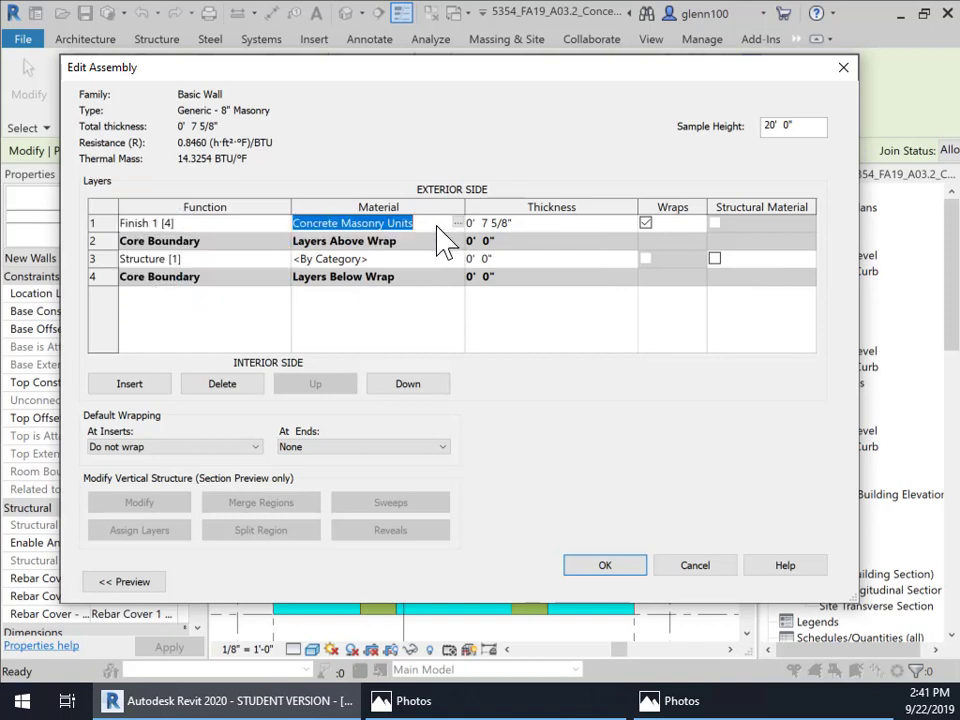
Set the thickness of the Finish 1 [4] layer to 5
{"action": "left_click", "coordinate": [533, 223]}
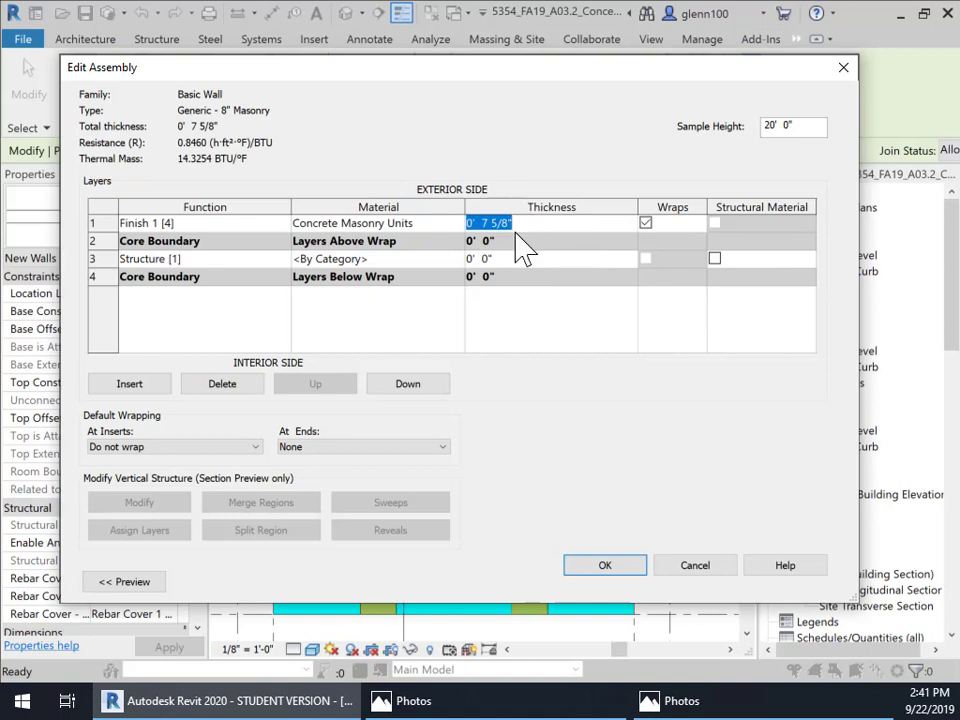
{"action": "type", "text": "5"}
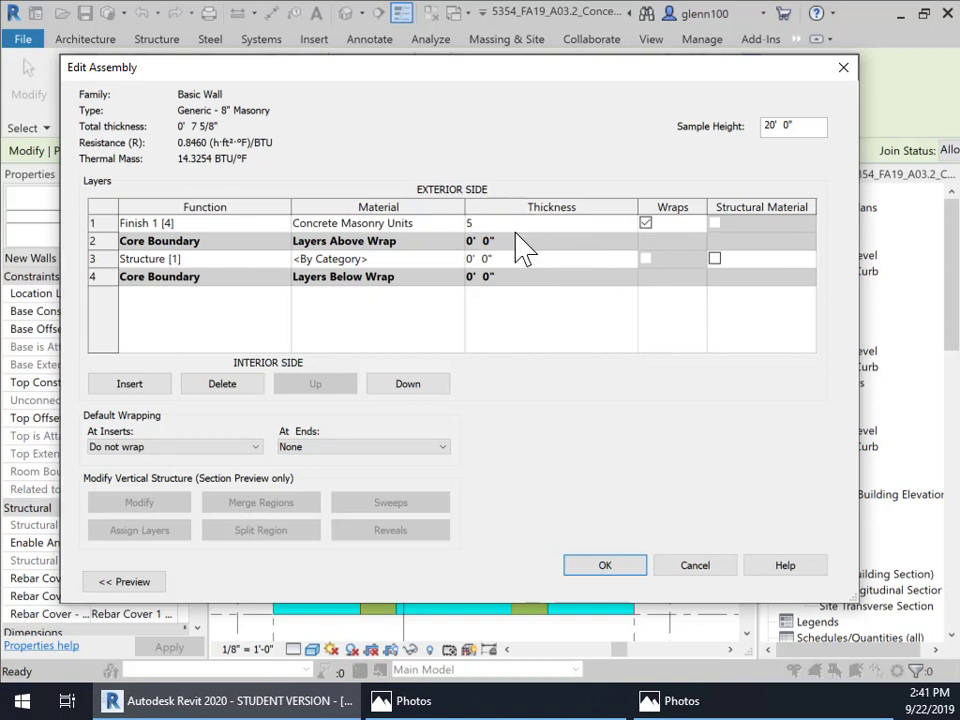
{"action": "key", "text": "Tab"}
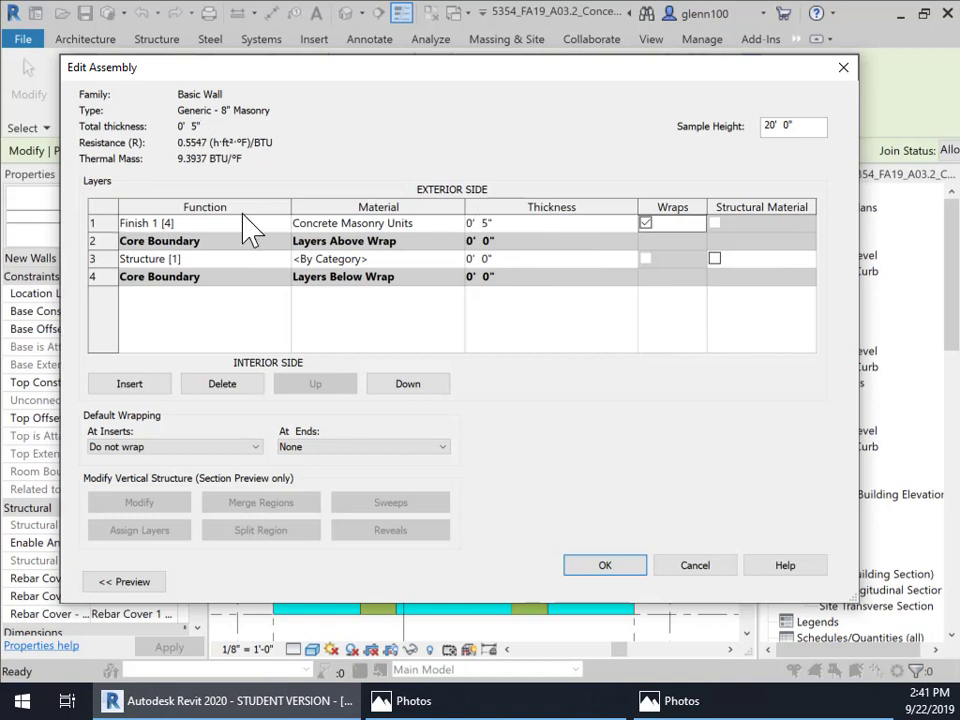
Set the thickness of the Finish 1 [4] layer to 8"
{"action": "left_click", "coordinate": [491, 223]}
{"action": "type", "text": "8\""}
{"action": "key", "text": "Return"}
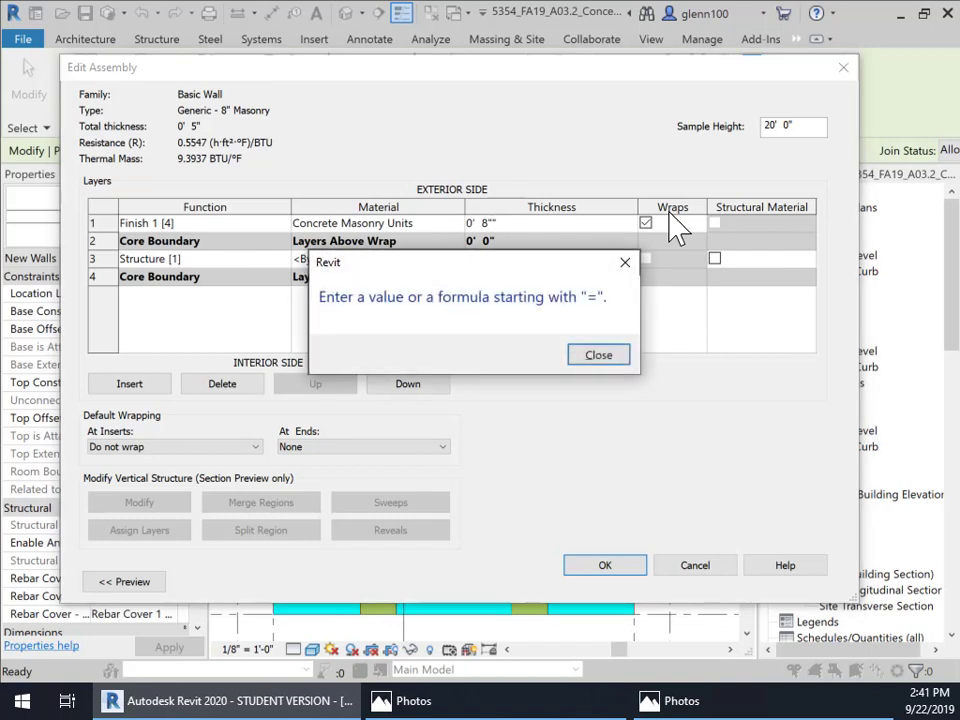
{"action": "left_click", "coordinate": [600, 355]}
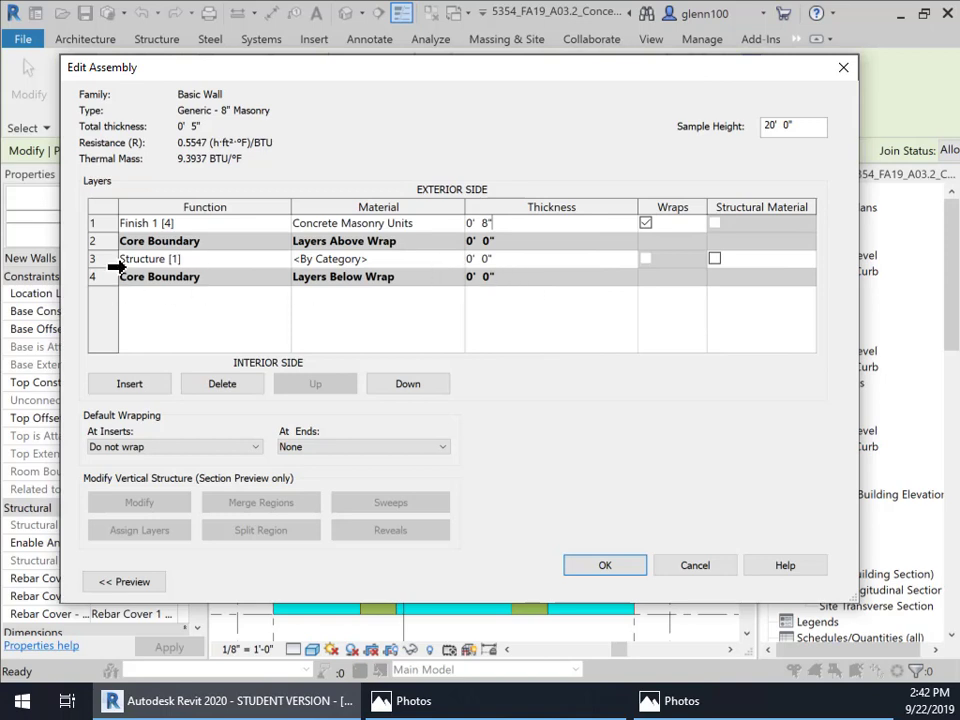
{"action": "left_click", "coordinate": [502, 258]}
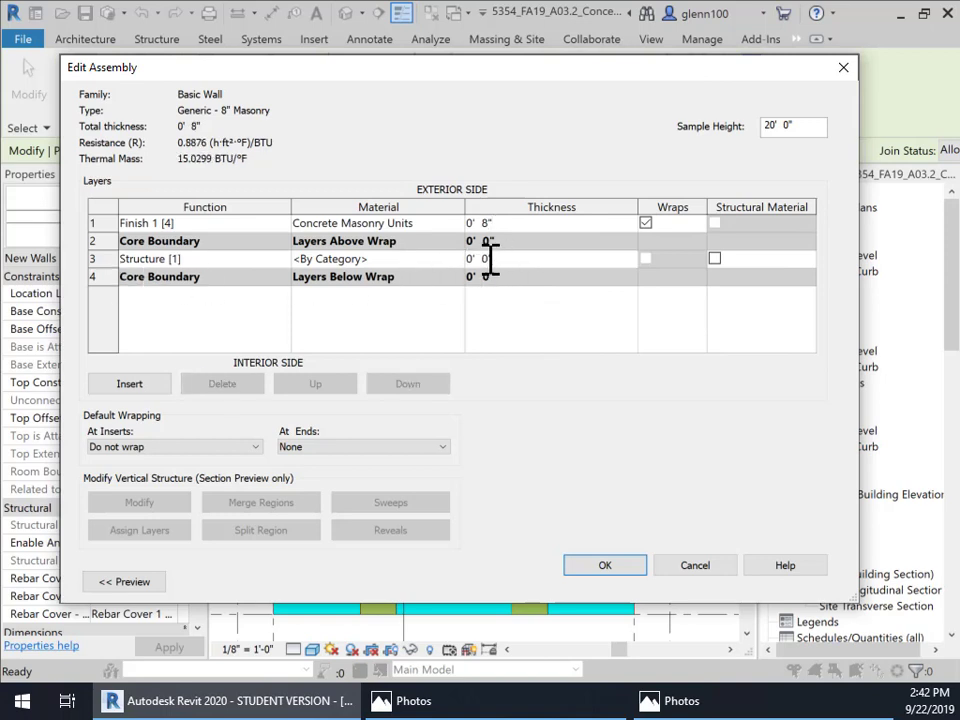
{"action": "left_click", "coordinate": [492, 259]}
Open the material selection for the Finish 1 [4] layer, search for "stone" and preview the library's Stone material
{"action": "left_click", "coordinate": [410, 225]}
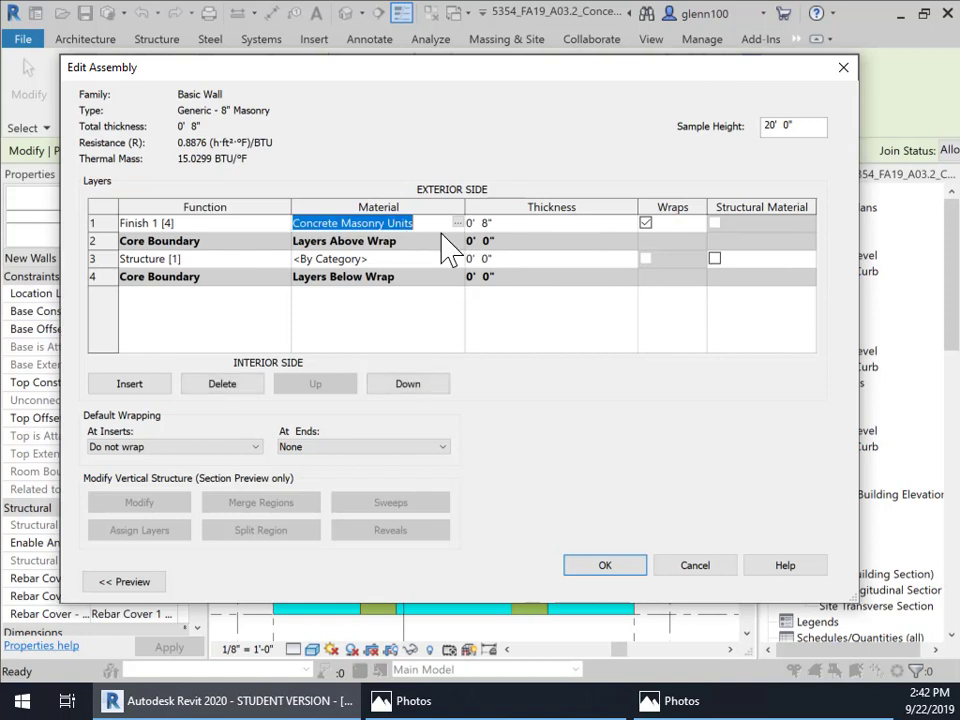
{"action": "left_click", "coordinate": [455, 260]}
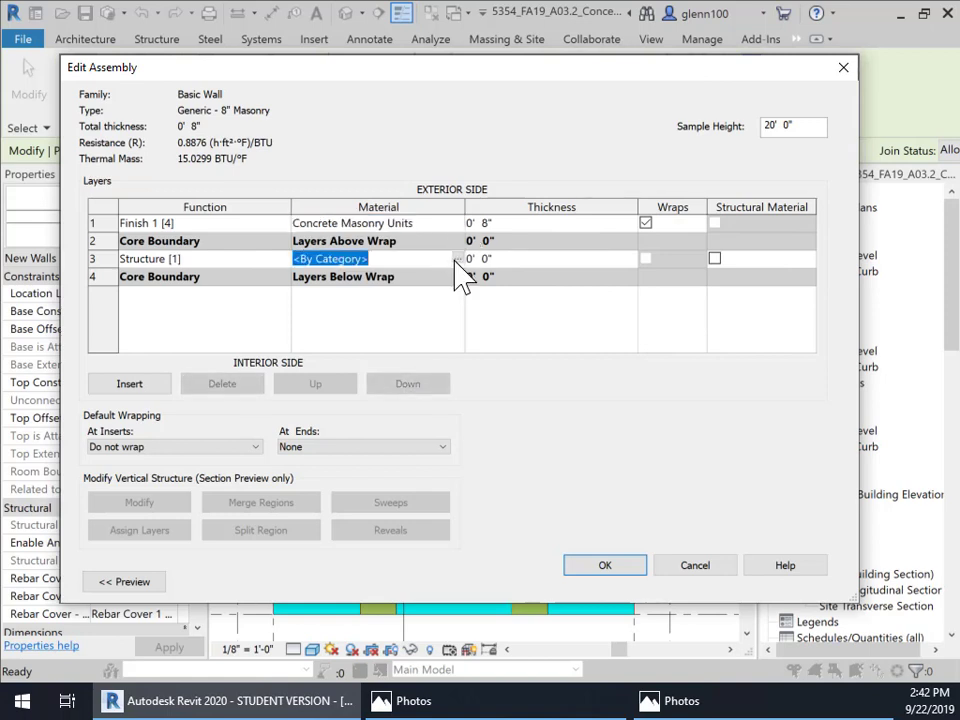
{"action": "left_click", "coordinate": [459, 223]}
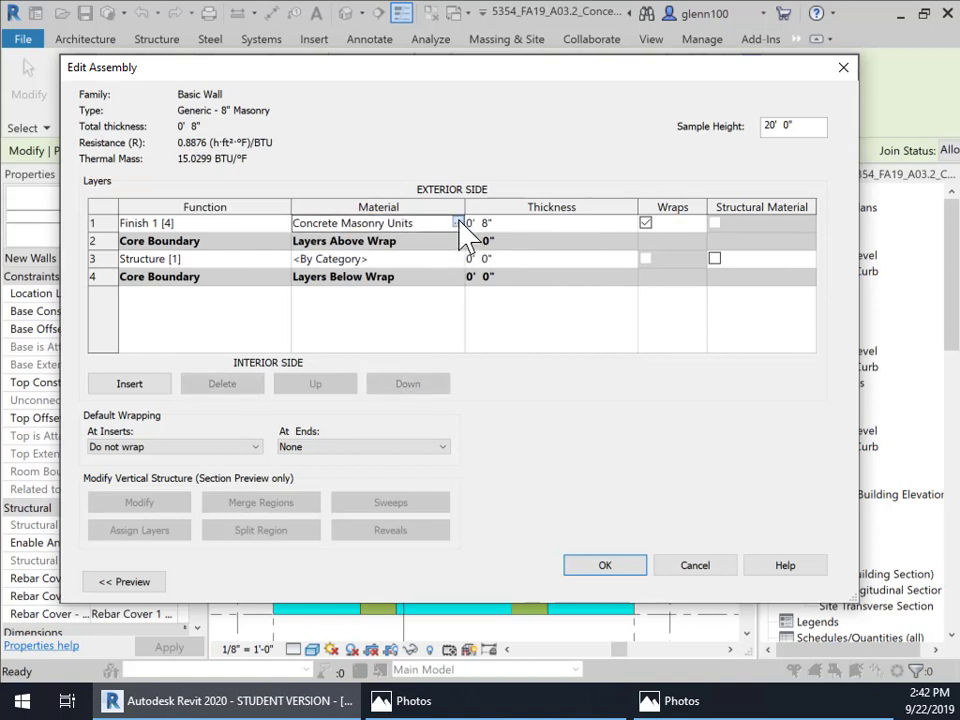
{"action": "left_click", "coordinate": [458, 221]}
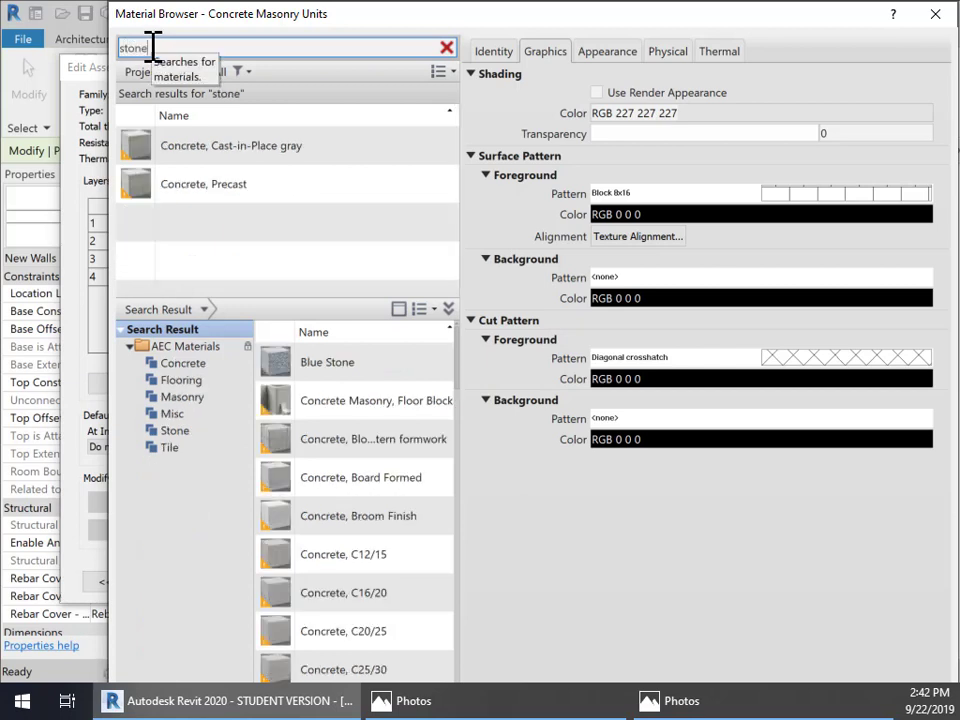
{"action": "scroll", "coordinate": [357, 545], "scroll_direction": "down", "scroll_amount": 10}
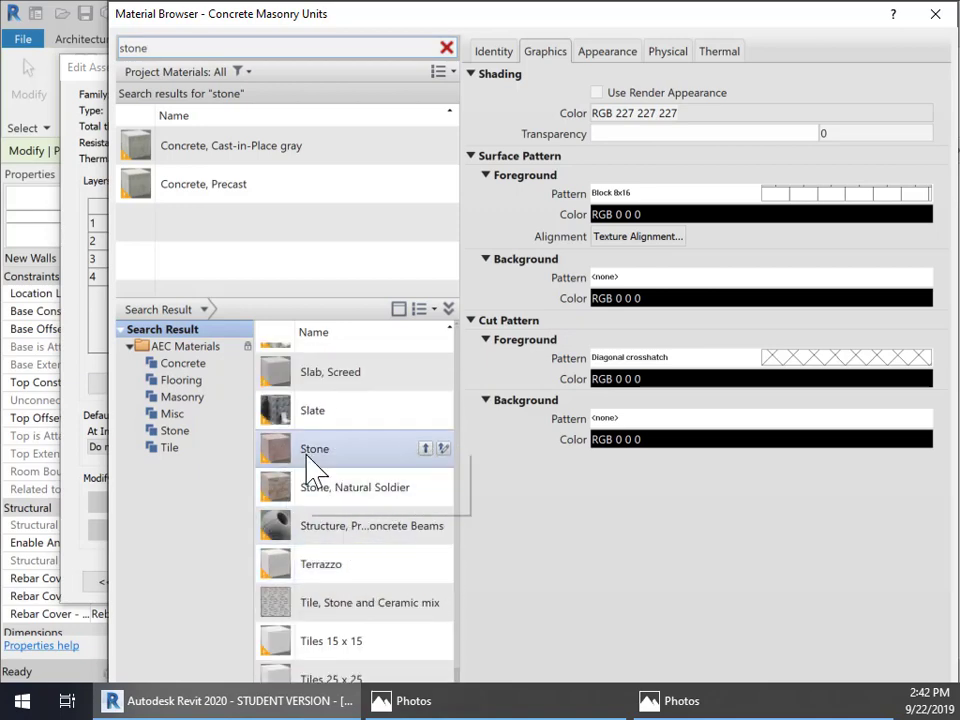
{"action": "left_click", "coordinate": [309, 463]}
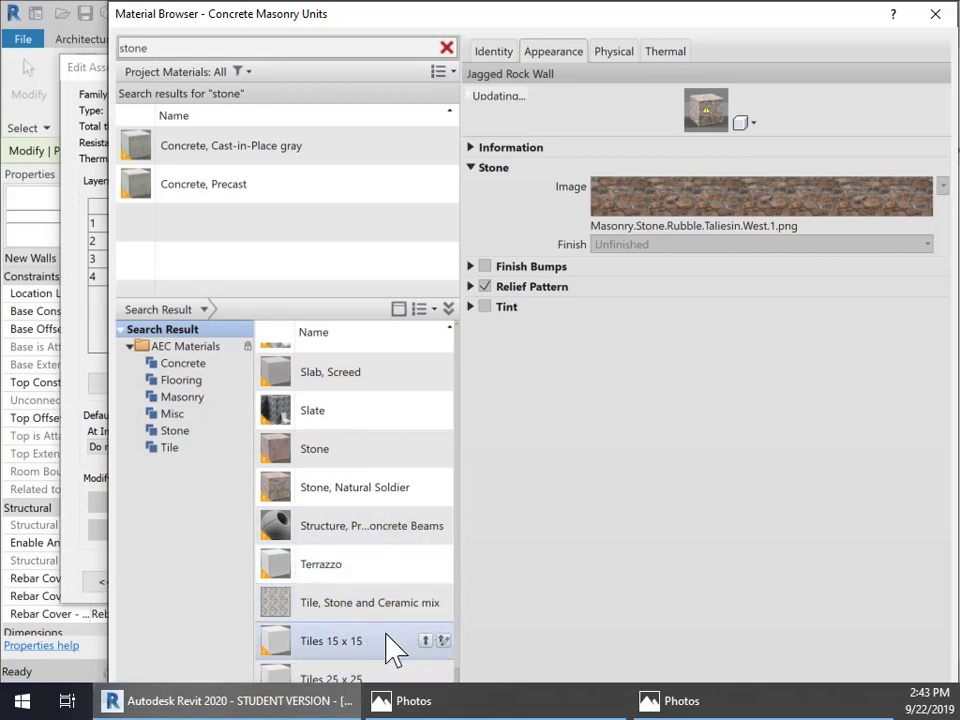
Add Blue Stone from the AEC Materials library to the project materials
{"action": "scroll", "coordinate": [398, 650], "scroll_direction": "up", "scroll_amount": 10}
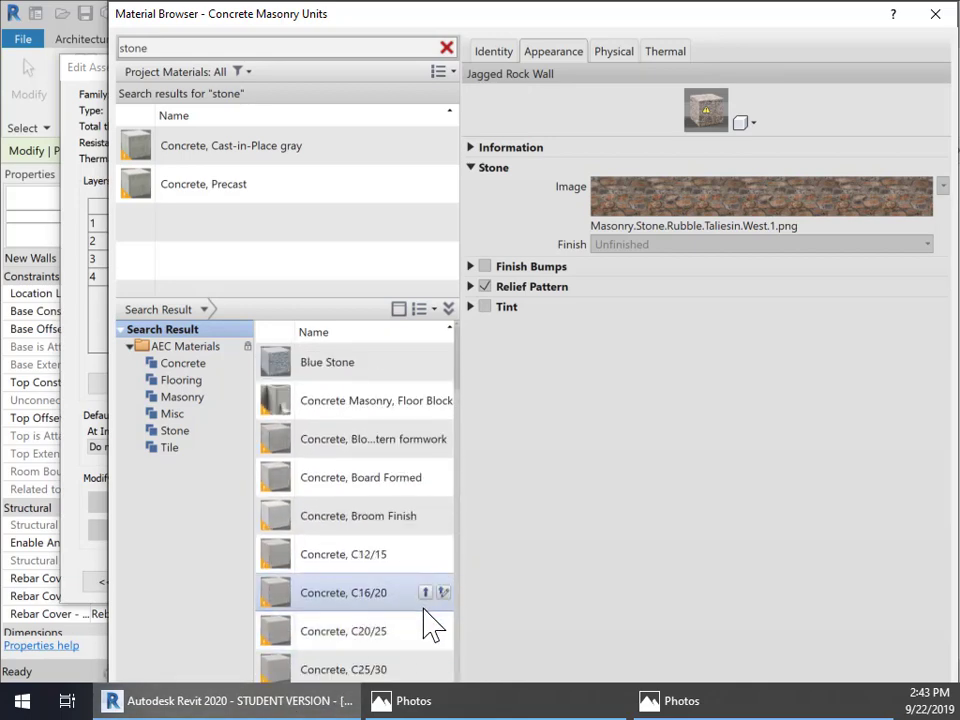
{"action": "left_click", "coordinate": [342, 363]}
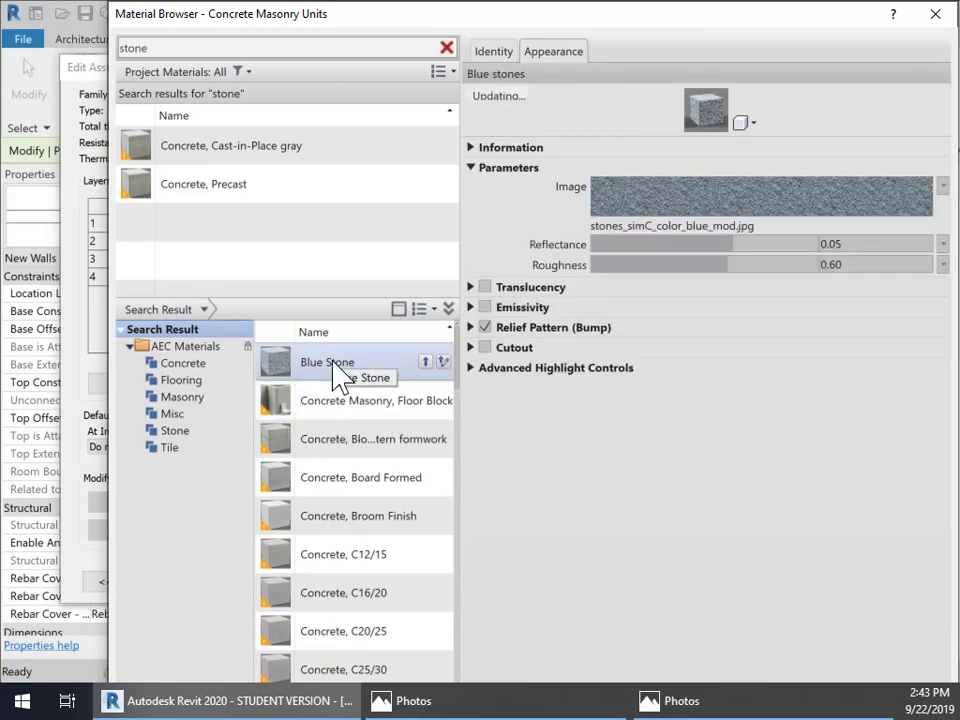
{"action": "left_click", "coordinate": [426, 362]}
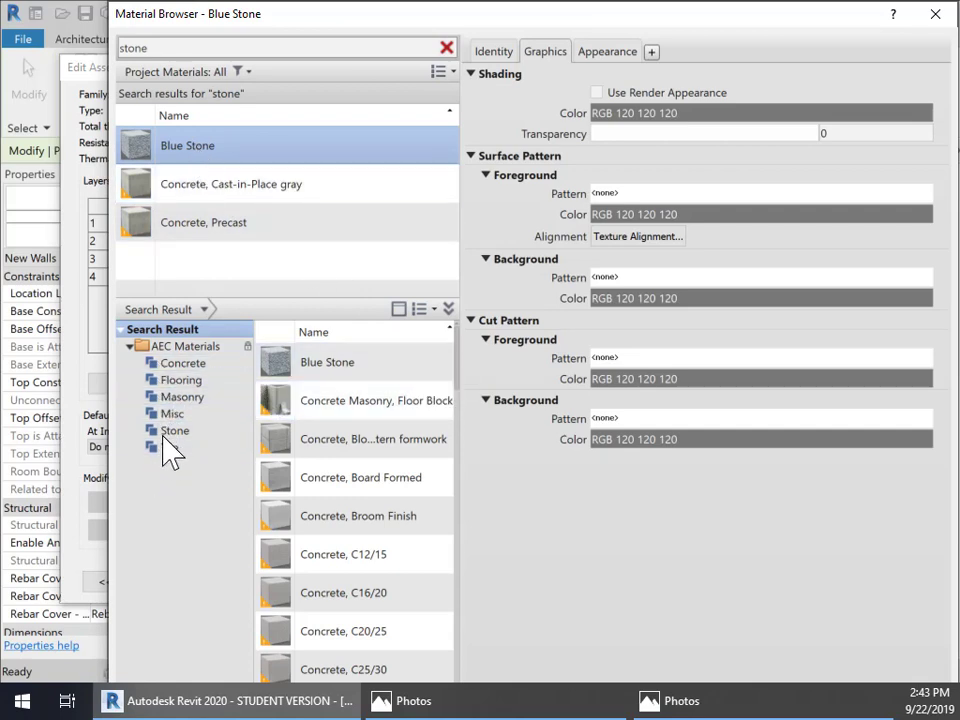
Filter the library's stone search results to Masonry and reposition the Material Browser to uncover the wall's layer table
{"action": "left_click", "coordinate": [174, 399]}
{"action": "mouse_move", "coordinate": [390, 404]}
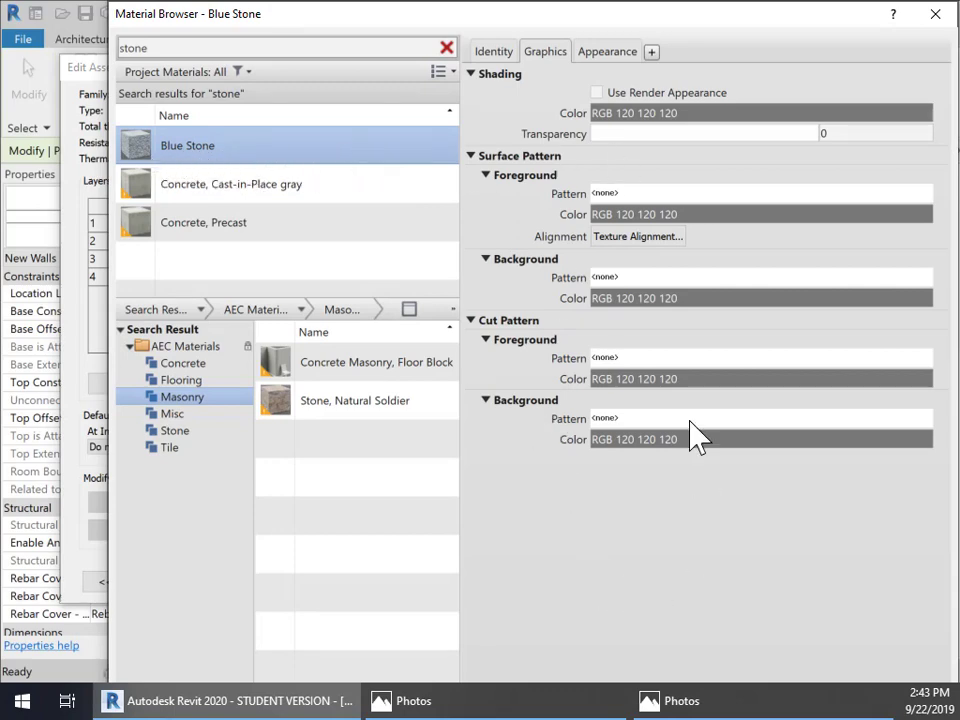
{"action": "left_click_drag", "start_coordinate": [746, 14], "coordinate": [668, 5]}
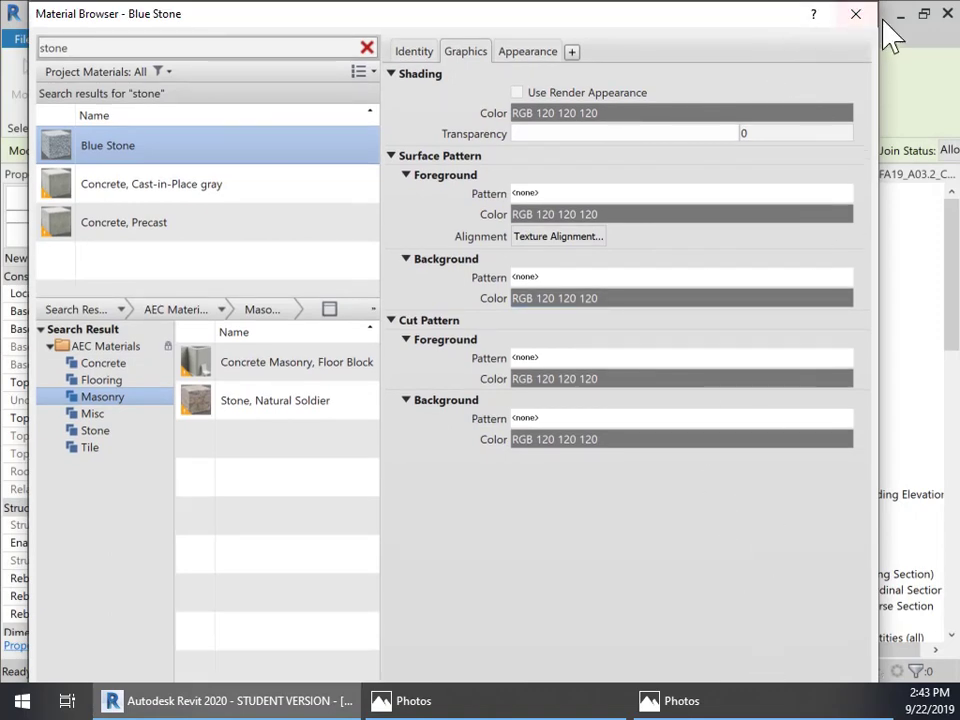
{"action": "left_click_drag", "start_coordinate": [857, 150], "coordinate": [823, 285]}
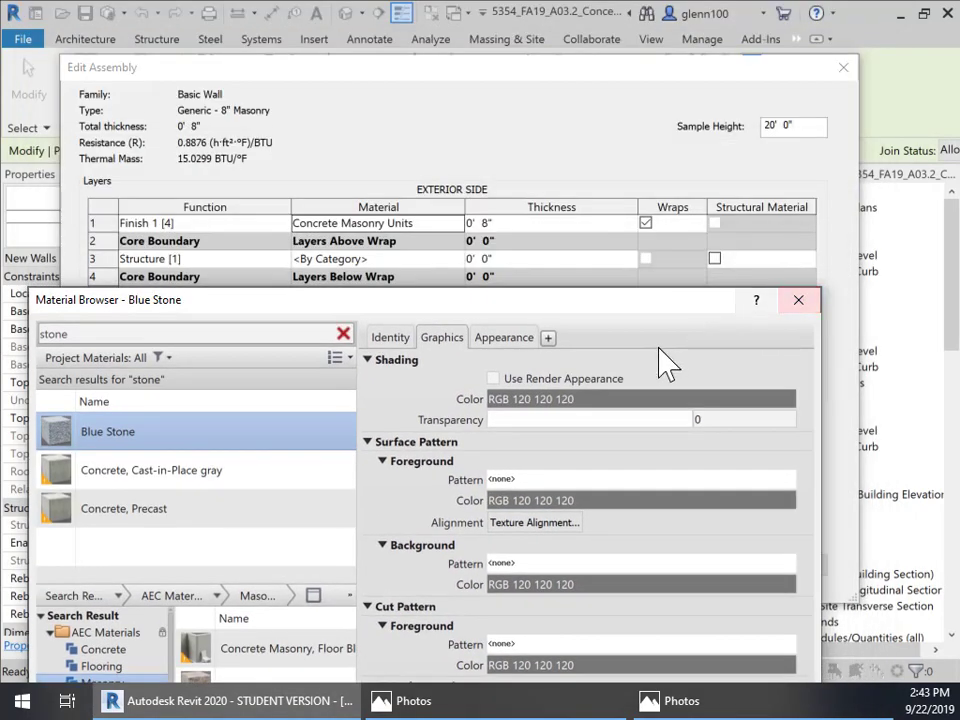
Assign the Blue Stone material to the Finish 1 [4] layer
{"action": "left_click_drag", "start_coordinate": [630, 317], "coordinate": [664, 30]}
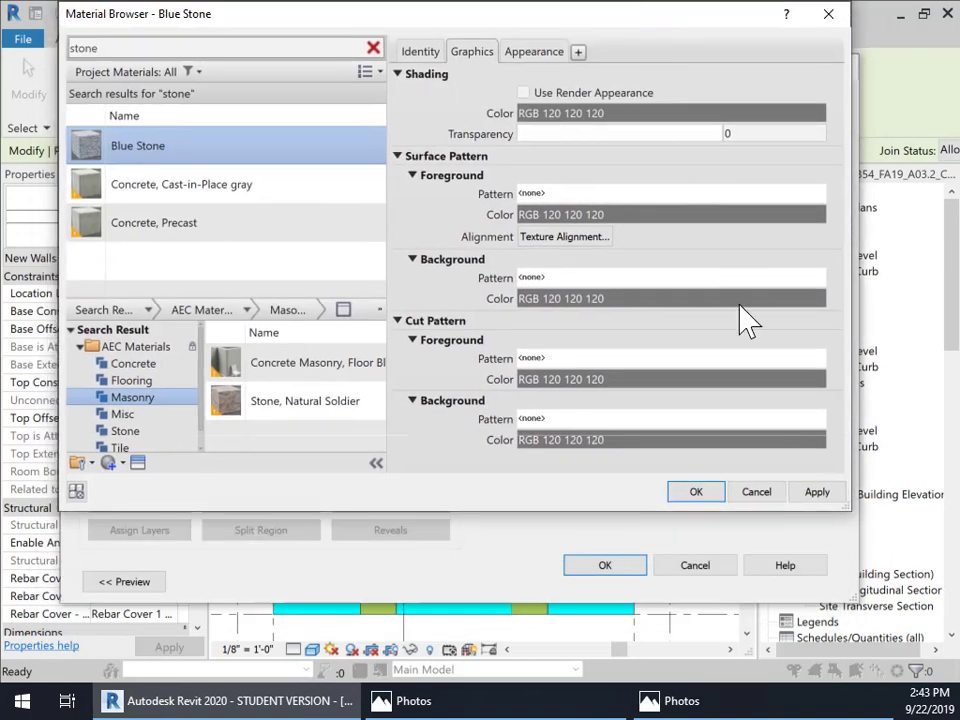
{"action": "left_click", "coordinate": [811, 490]}
{"action": "left_click", "coordinate": [694, 493]}
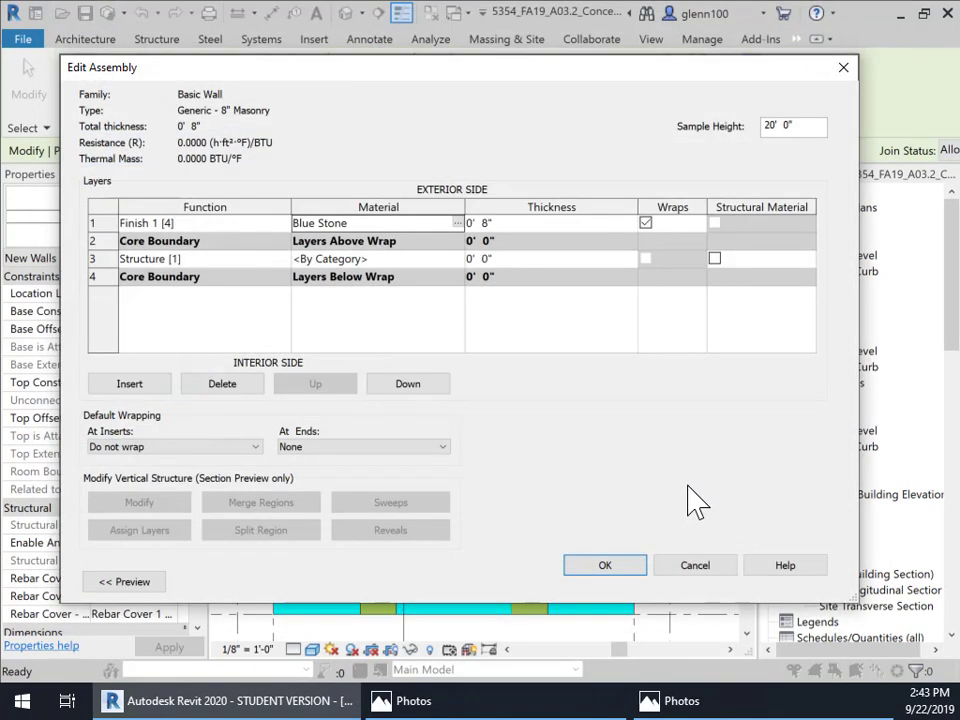
Assign the Concrete Masonry Units material to the Structure [1] layer using a "cmu" search, and try to preview the wall assembly
{"action": "left_click", "coordinate": [350, 260]}
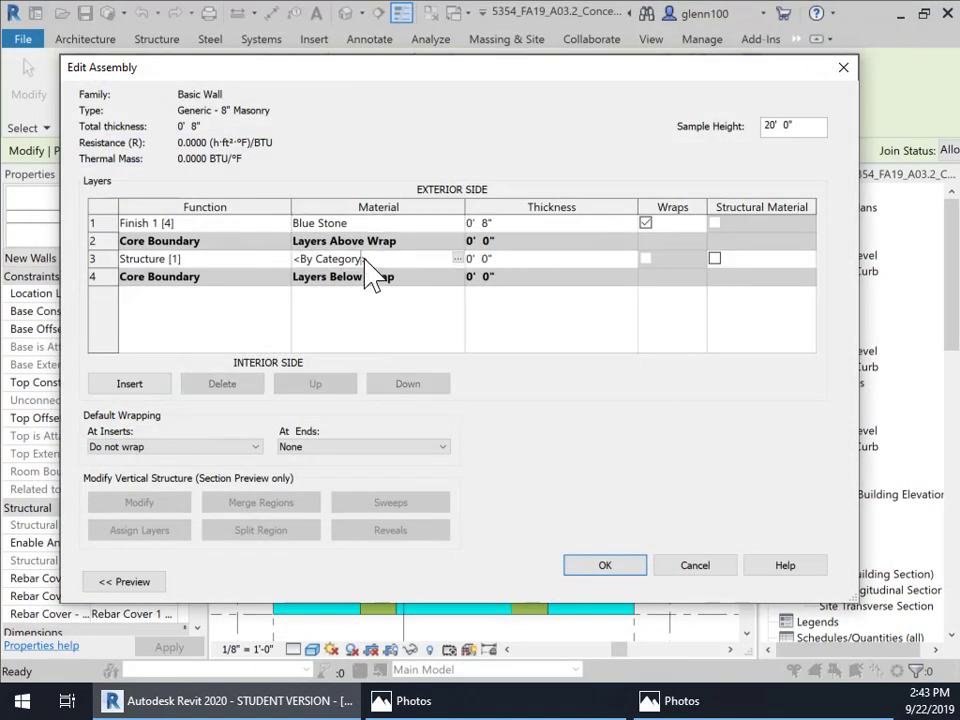
{"action": "left_click", "coordinate": [457, 259]}
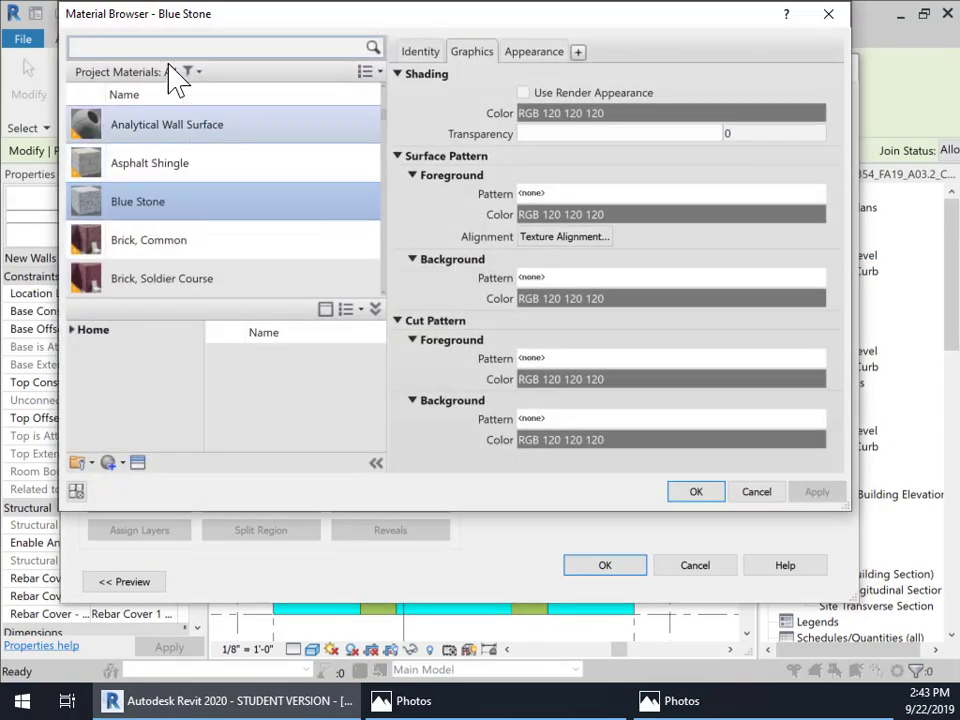
{"action": "left_click", "coordinate": [160, 55]}
{"action": "type", "text": "c"}
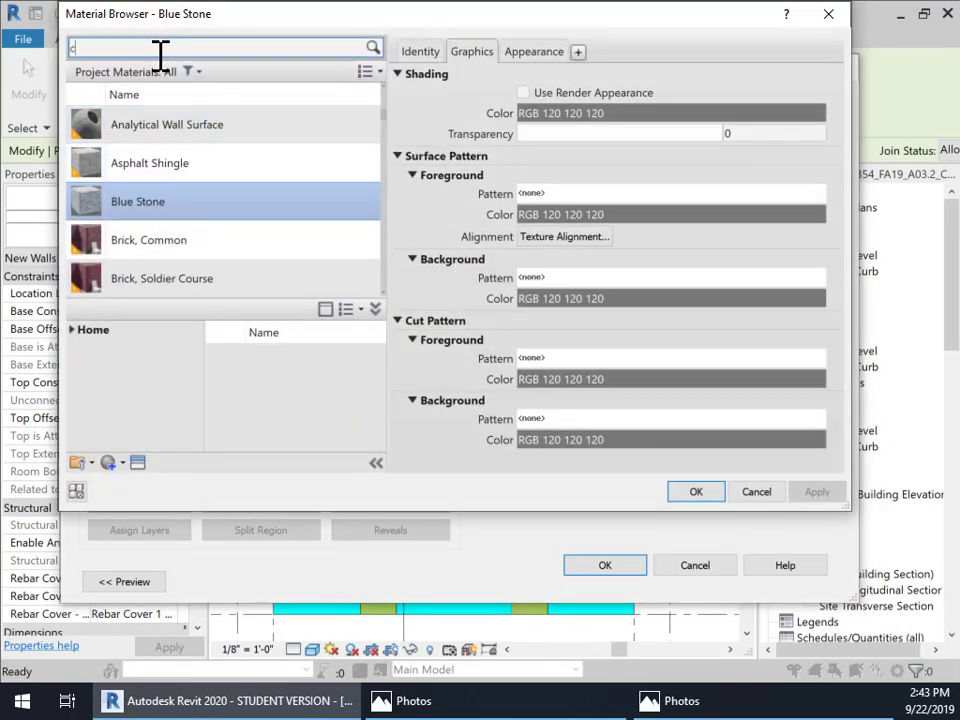
{"action": "type", "text": "mu"}
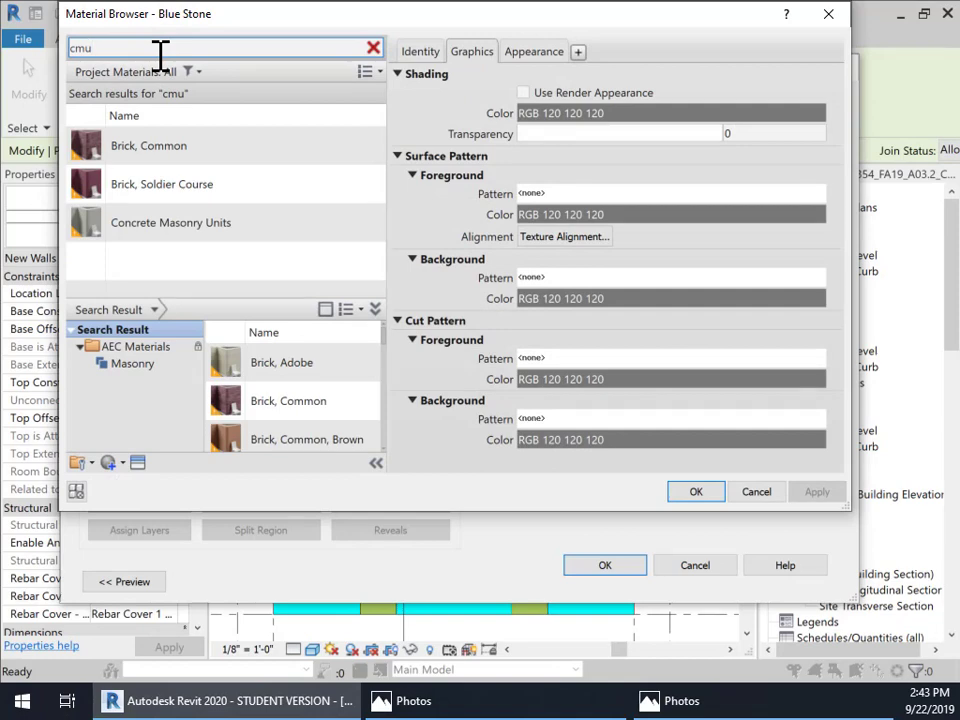
{"action": "left_click", "coordinate": [231, 225]}
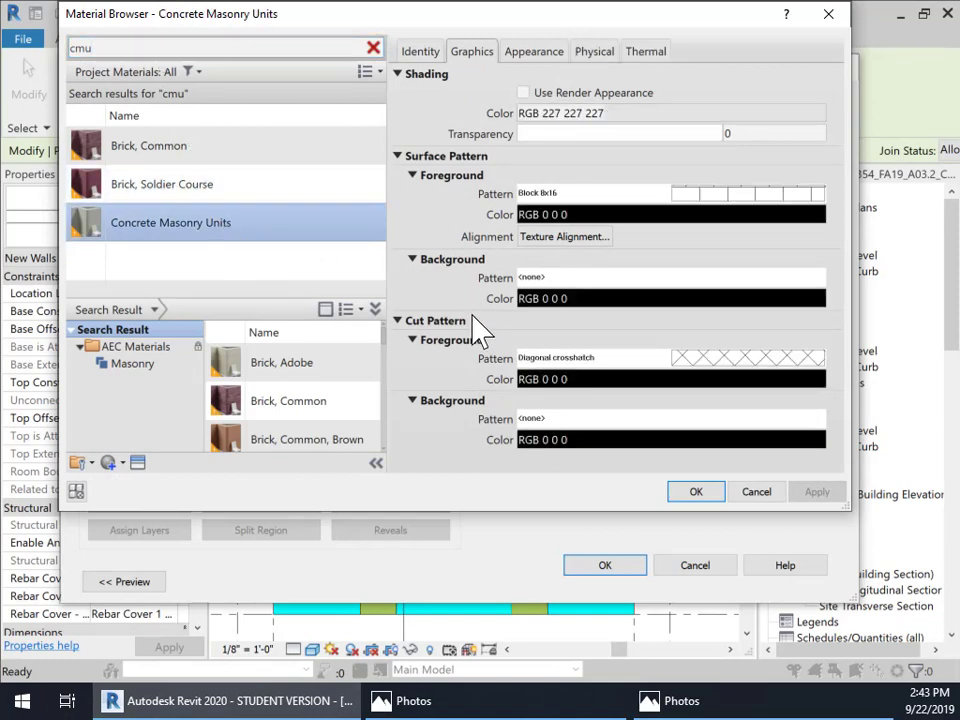
{"action": "left_click", "coordinate": [696, 491]}
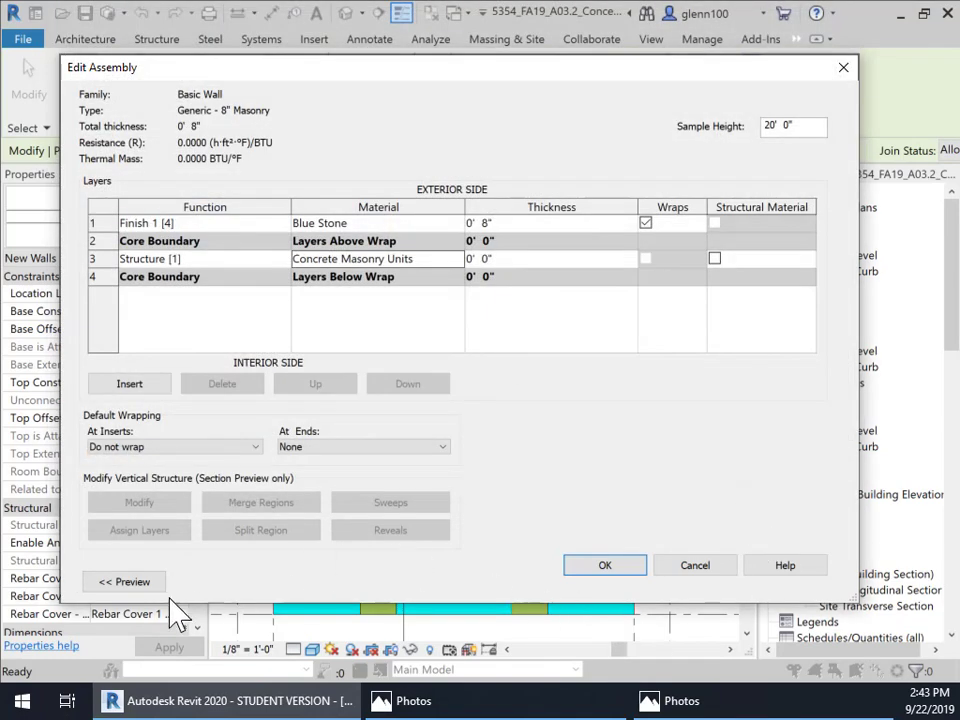
{"action": "left_click", "coordinate": [120, 582]}
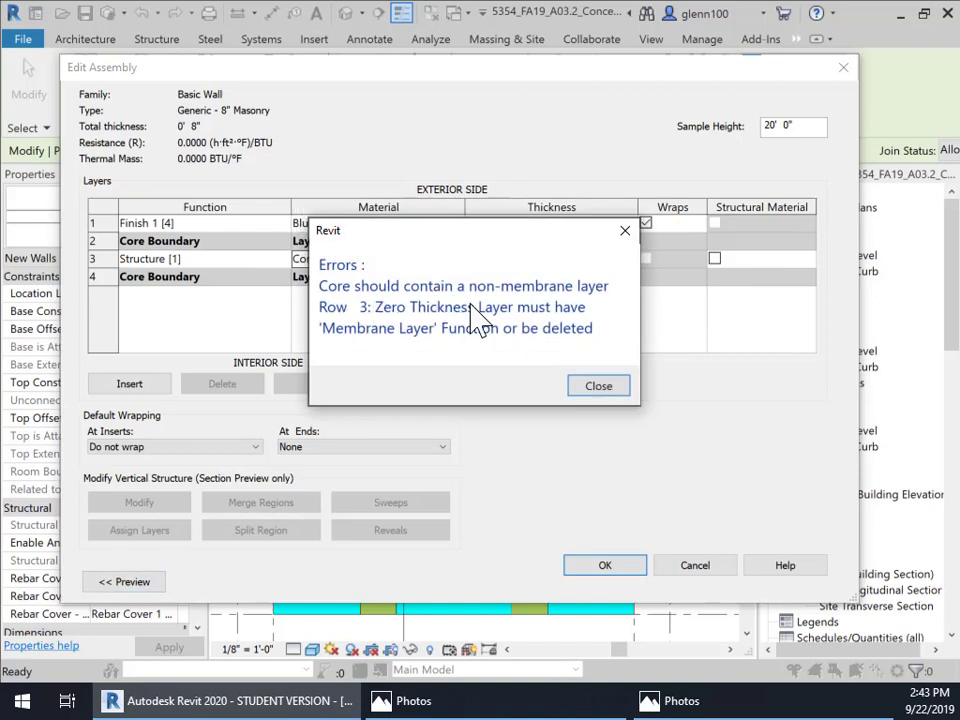
{"action": "left_click", "coordinate": [603, 386]}
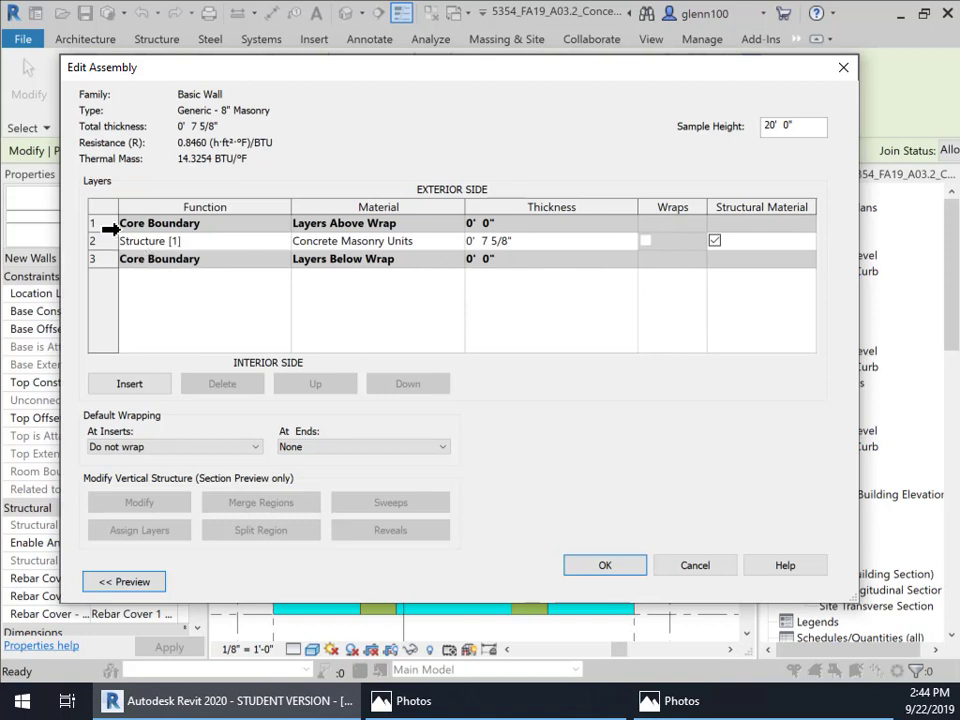
Insert a new layer on the exterior side above the core boundary and set its function to Finish 1 [4]
{"action": "left_click", "coordinate": [130, 384]}
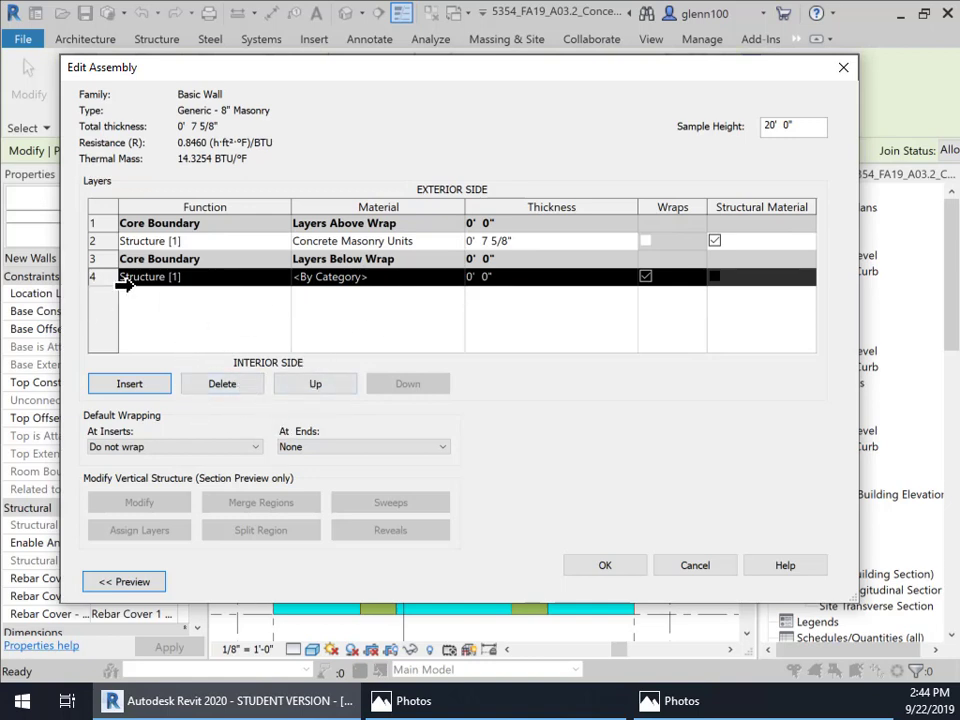
{"action": "left_click", "coordinate": [314, 386]}
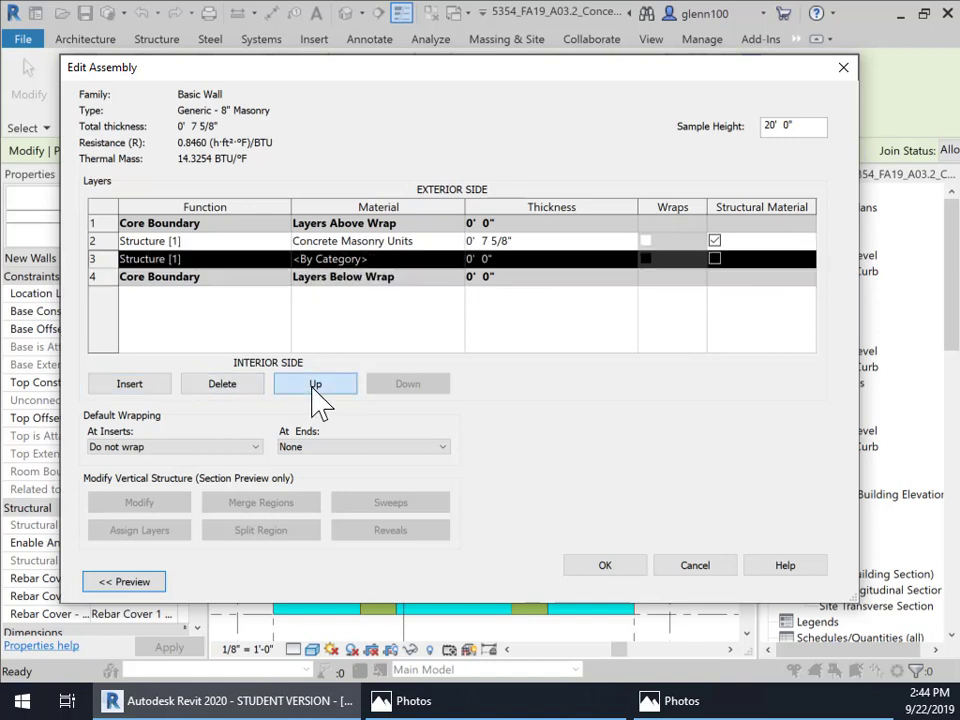
{"action": "left_click", "coordinate": [314, 386]}
{"action": "left_click", "coordinate": [314, 386]}
{"action": "left_click", "coordinate": [284, 224]}
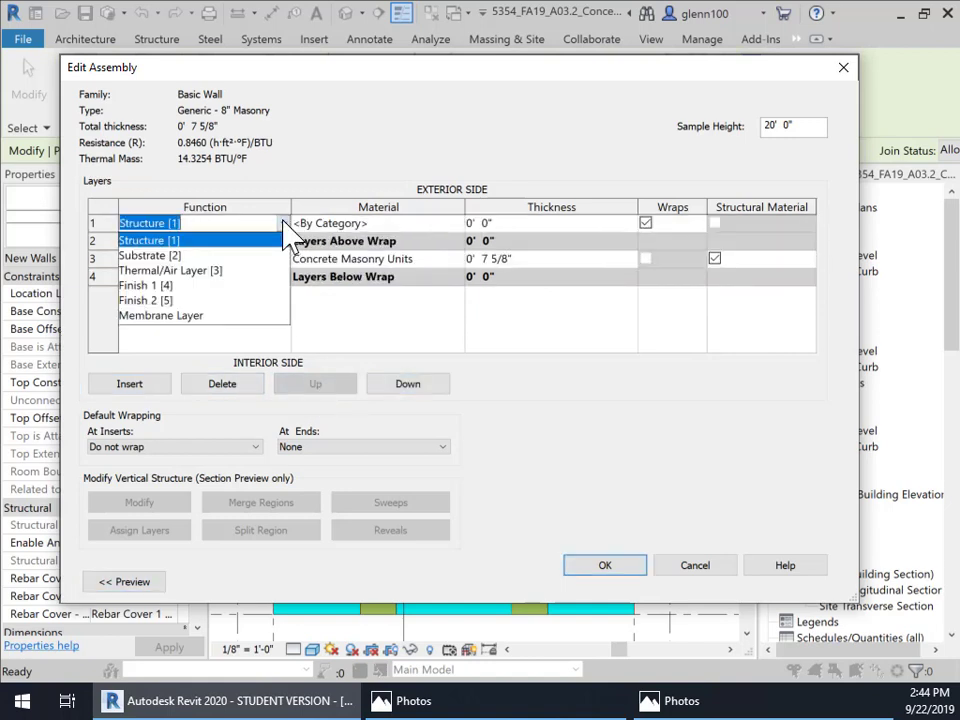
{"action": "left_click", "coordinate": [150, 285]}
Search the project materials for "stone" and assign Blue Stone to the exterior Finish 1 [4] layer
{"action": "left_click", "coordinate": [450, 224]}
{"action": "left_click", "coordinate": [458, 223]}
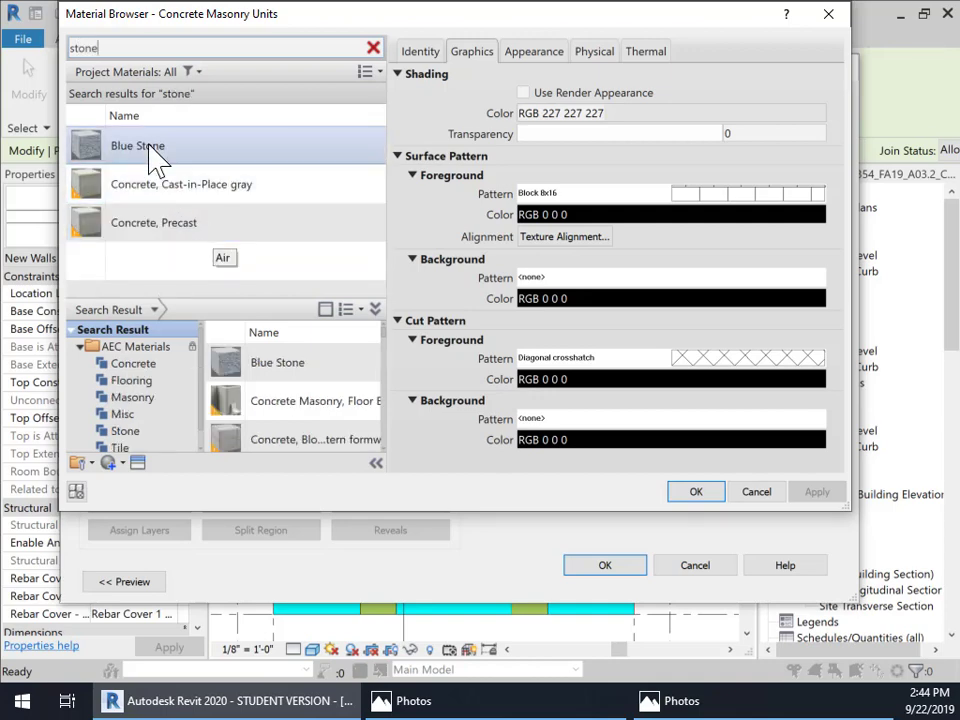
{"action": "left_click", "coordinate": [152, 148]}
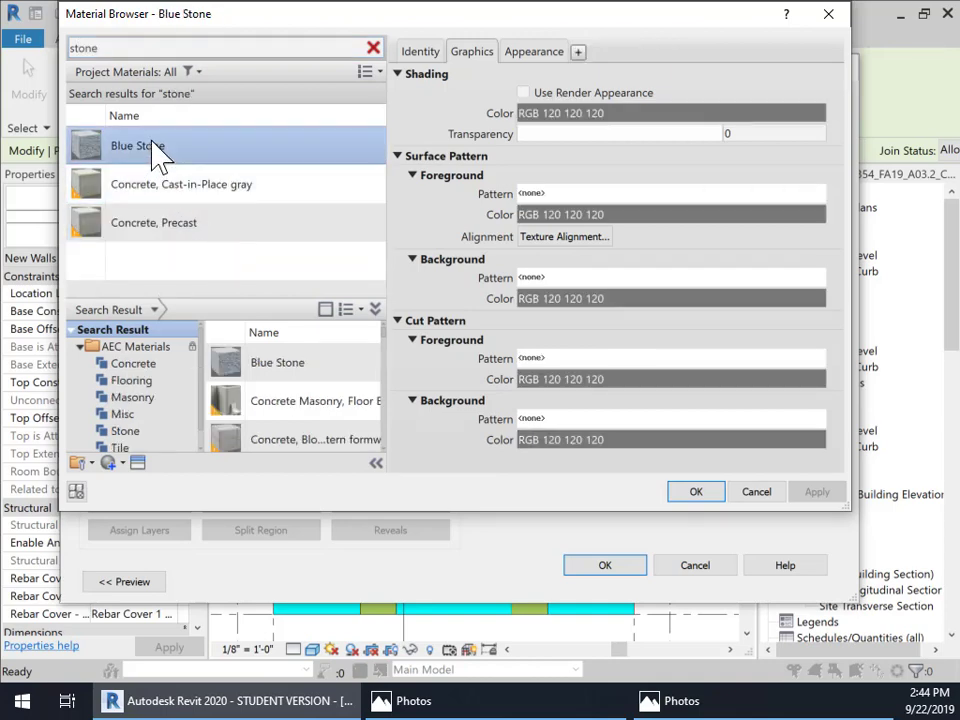
{"action": "left_click", "coordinate": [698, 491]}
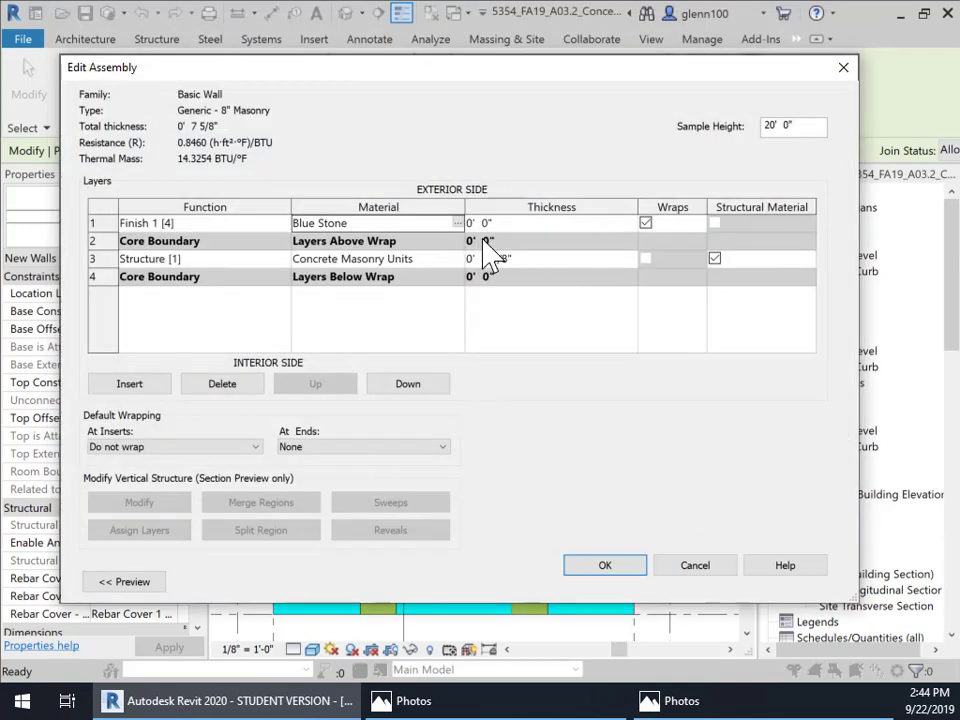
Set the Blue Stone layer's thickness to 8" and accept the edited wall assembly
{"action": "left_click", "coordinate": [489, 226]}
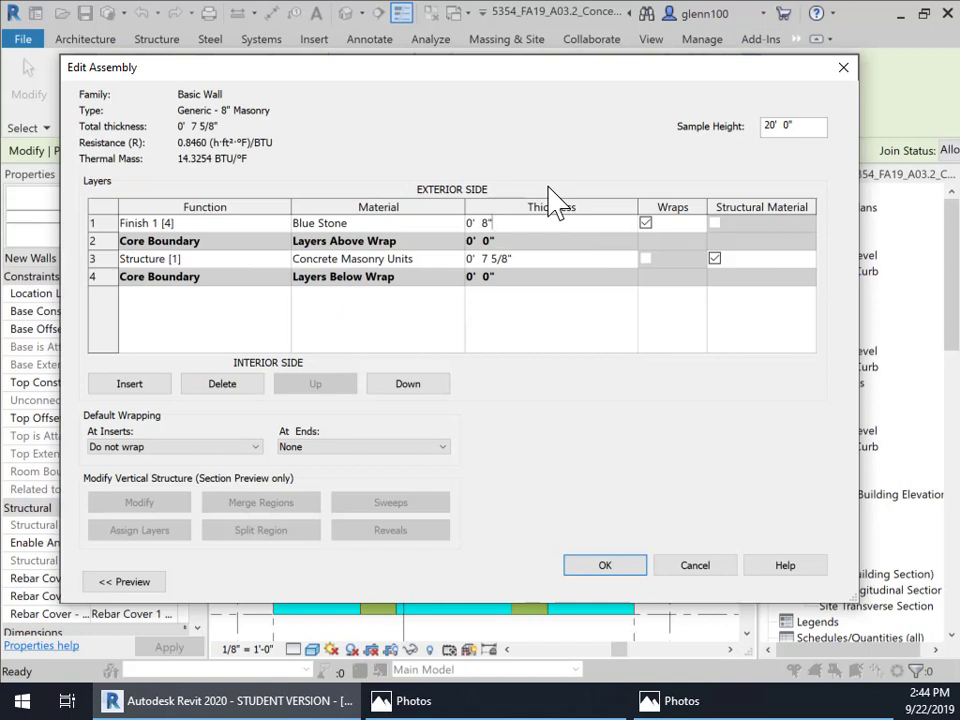
{"action": "left_click", "coordinate": [549, 258]}
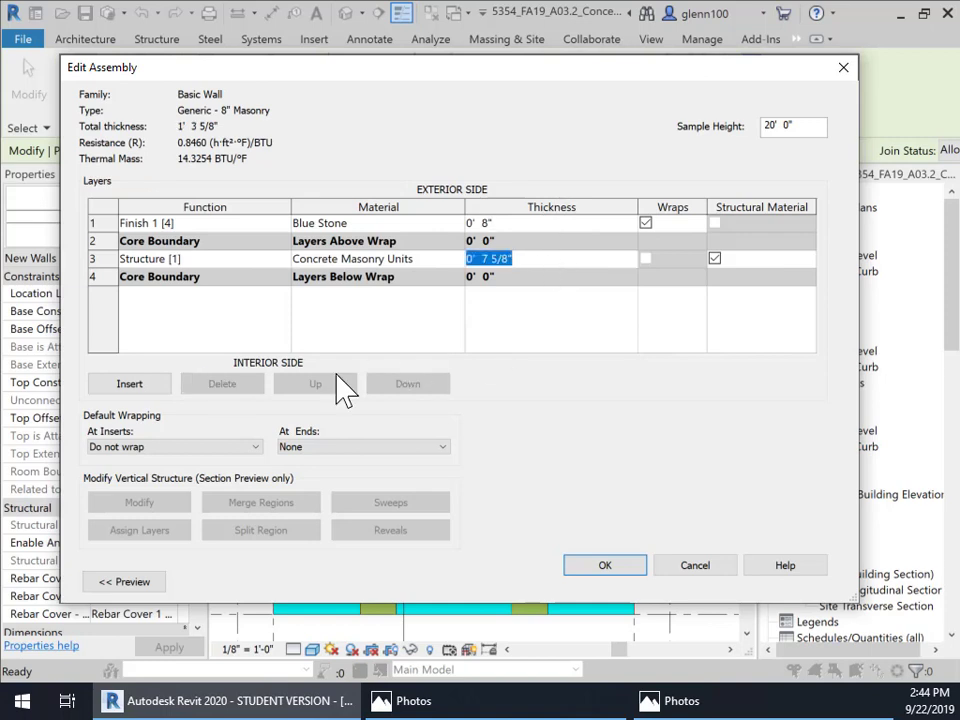
{"action": "left_click", "coordinate": [622, 578]}
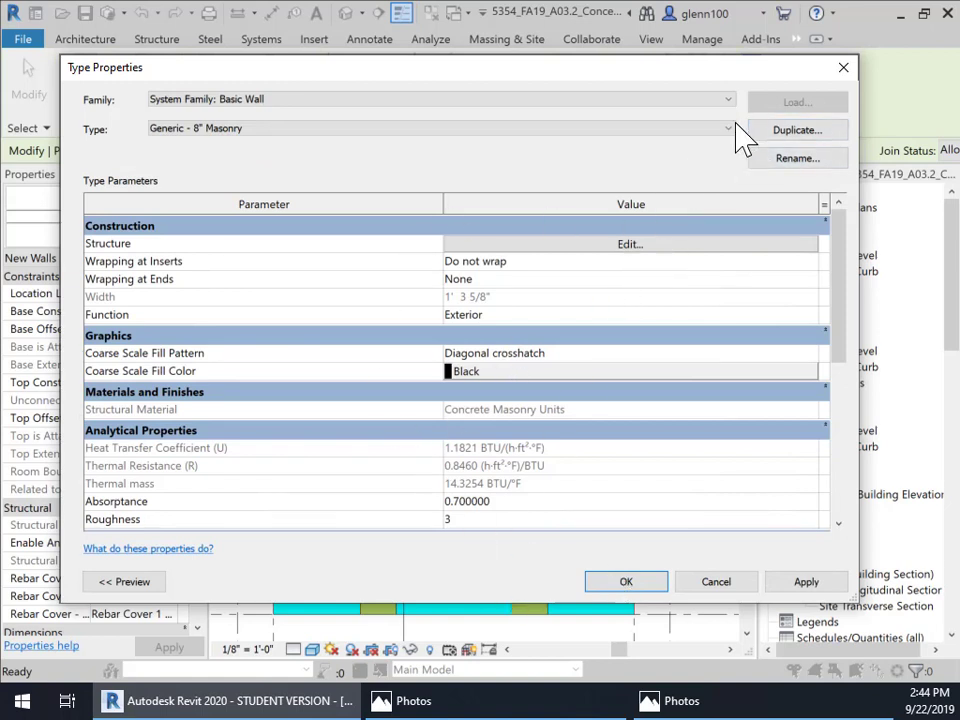
Duplicate the wall type as "Generic - 16" Masonry Blue Stone" and accept its type properties
{"action": "left_click", "coordinate": [779, 133]}
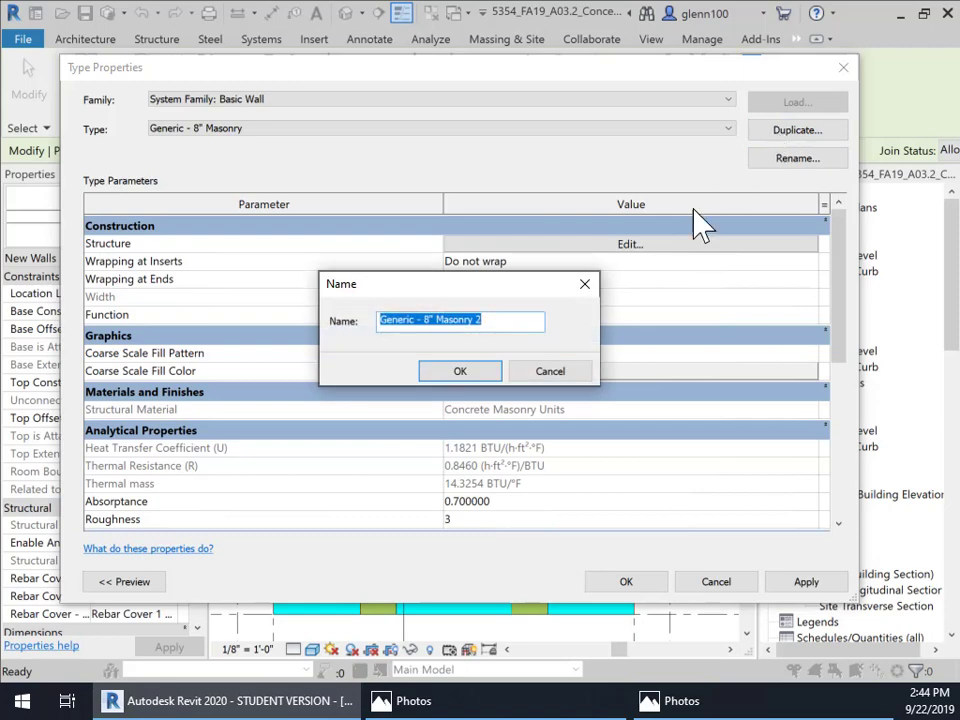
{"action": "left_click", "coordinate": [433, 320]}
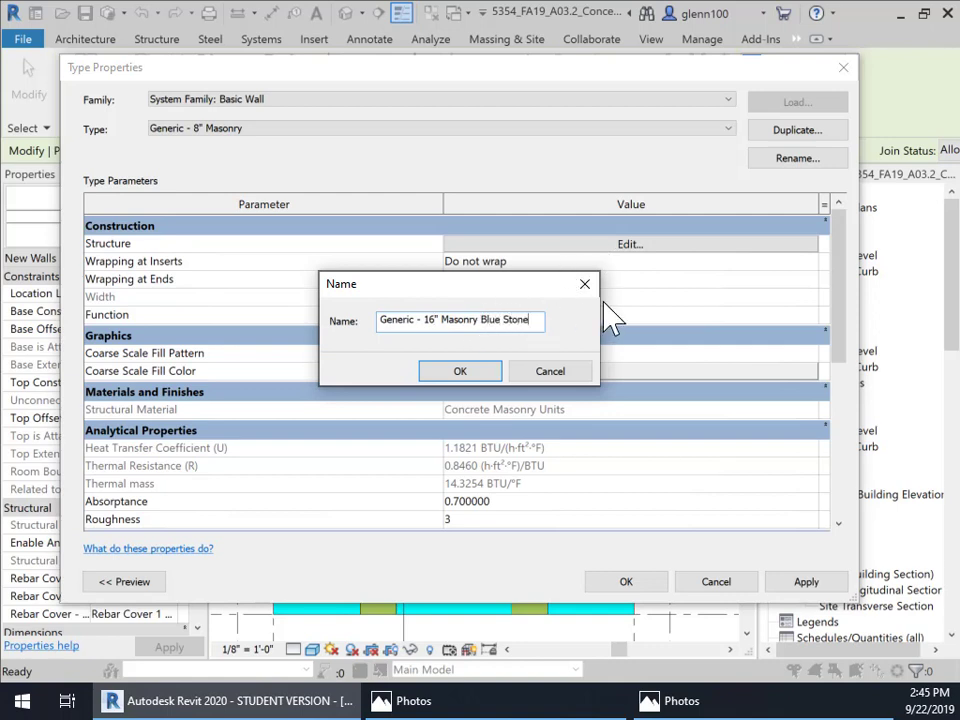
{"action": "key", "text": "Return"}
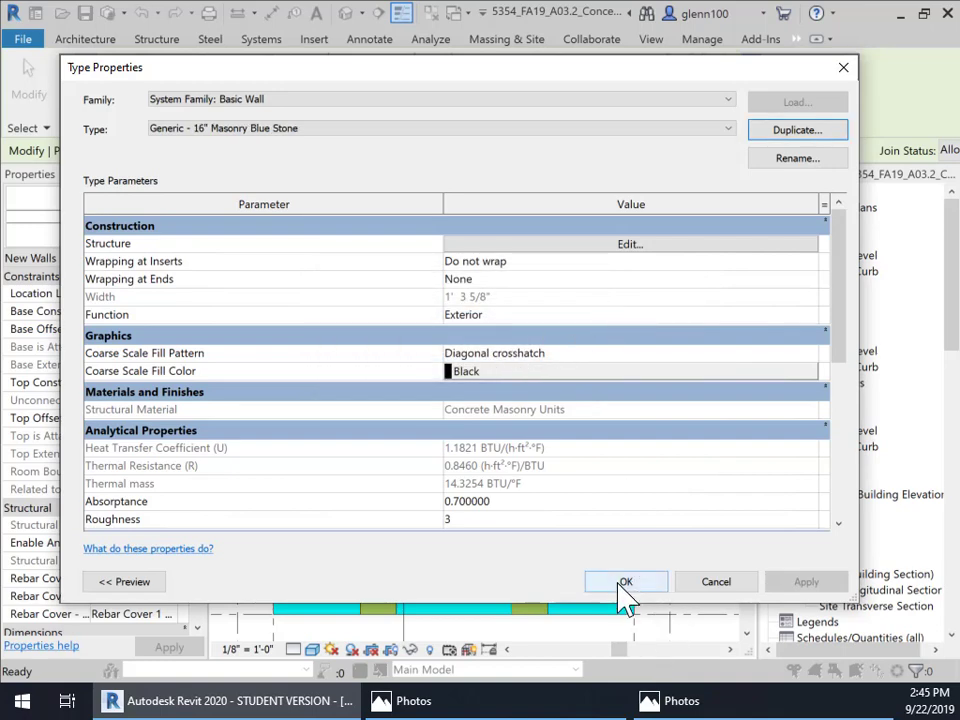
{"action": "left_click", "coordinate": [625, 582]}
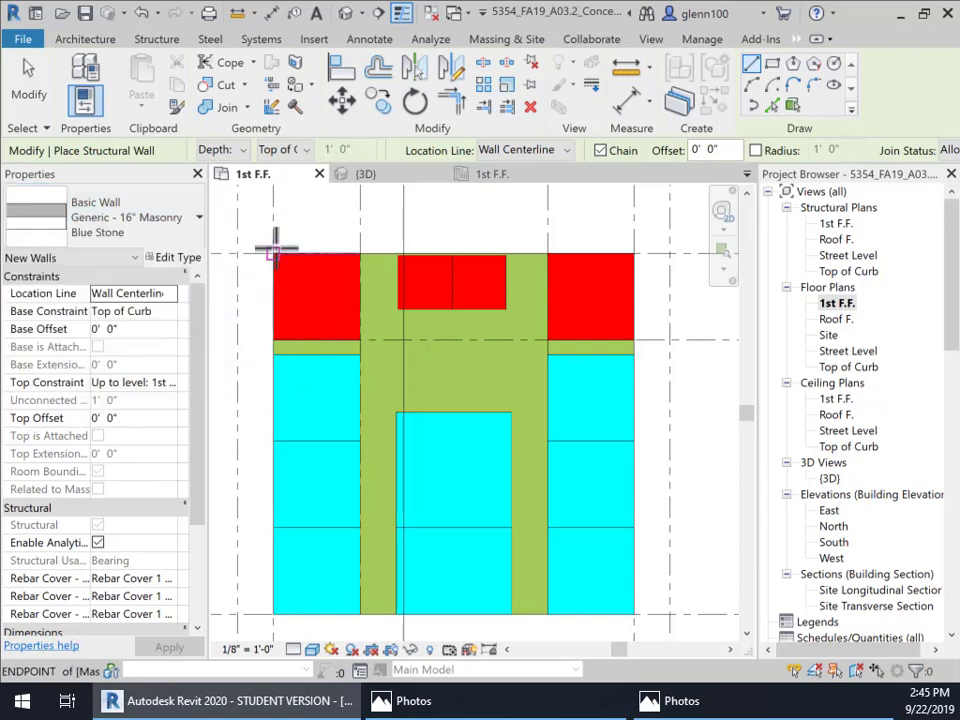
Set the new structural wall to be placed by height, with its top constrained up to level Roof F
{"action": "left_click", "coordinate": [232, 149]}
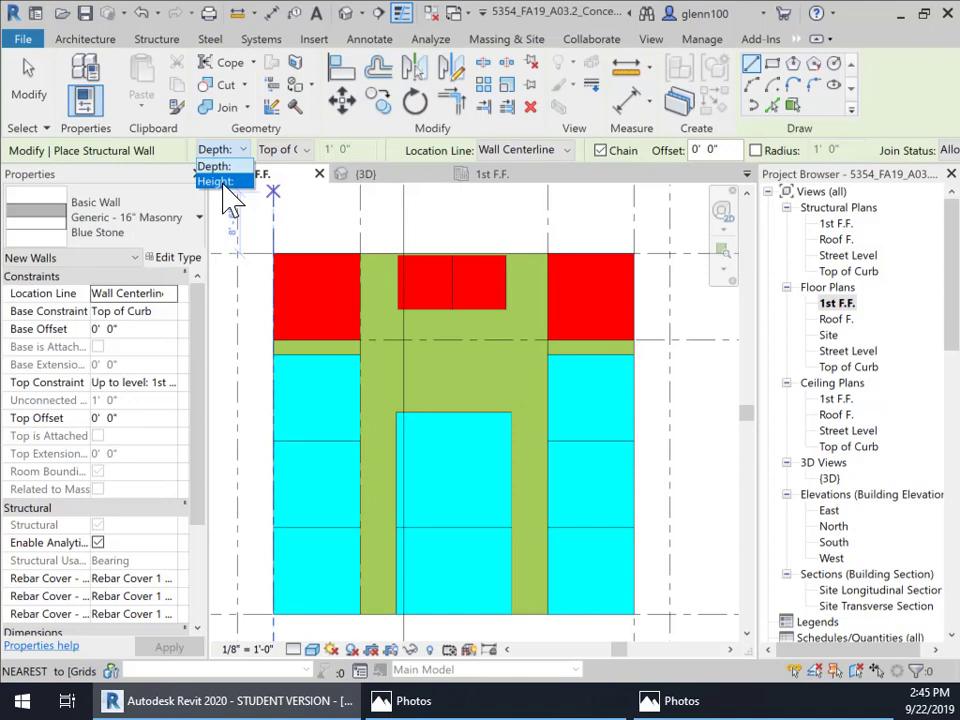
{"action": "left_click", "coordinate": [220, 182]}
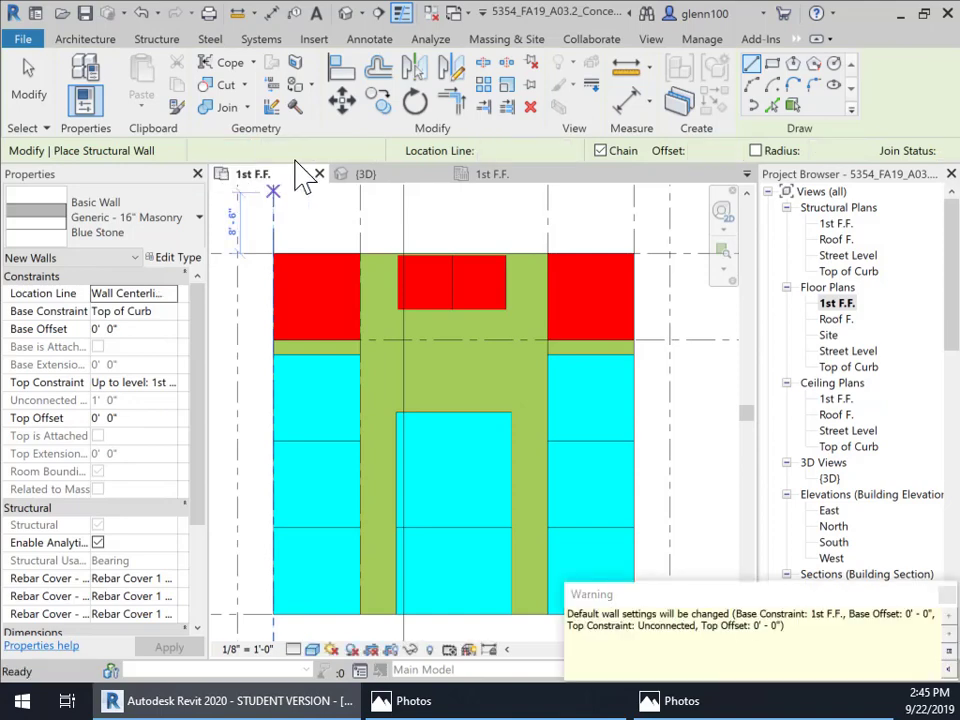
{"action": "left_click", "coordinate": [945, 597]}
{"action": "left_click", "coordinate": [302, 152]}
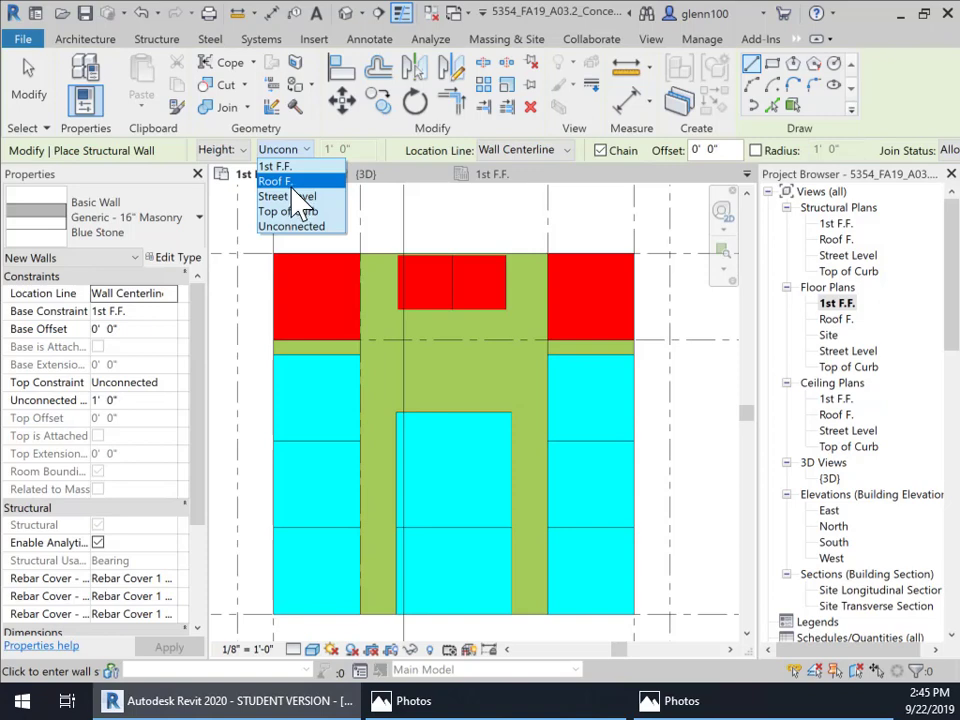
{"action": "left_click", "coordinate": [155, 393]}
{"action": "left_click", "coordinate": [171, 384]}
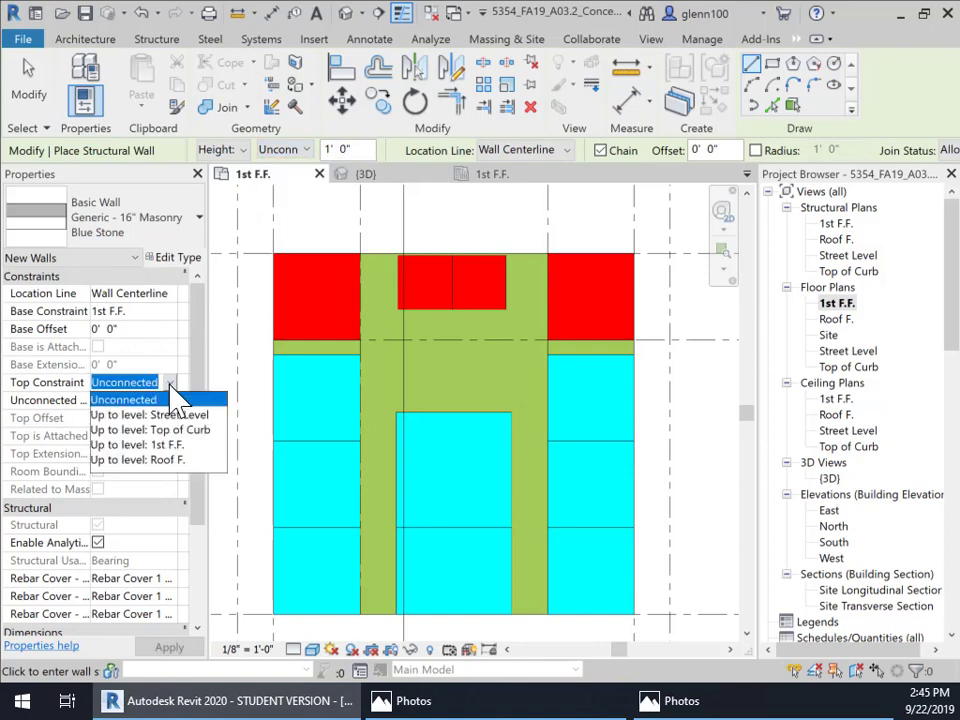
{"action": "left_click", "coordinate": [168, 460]}
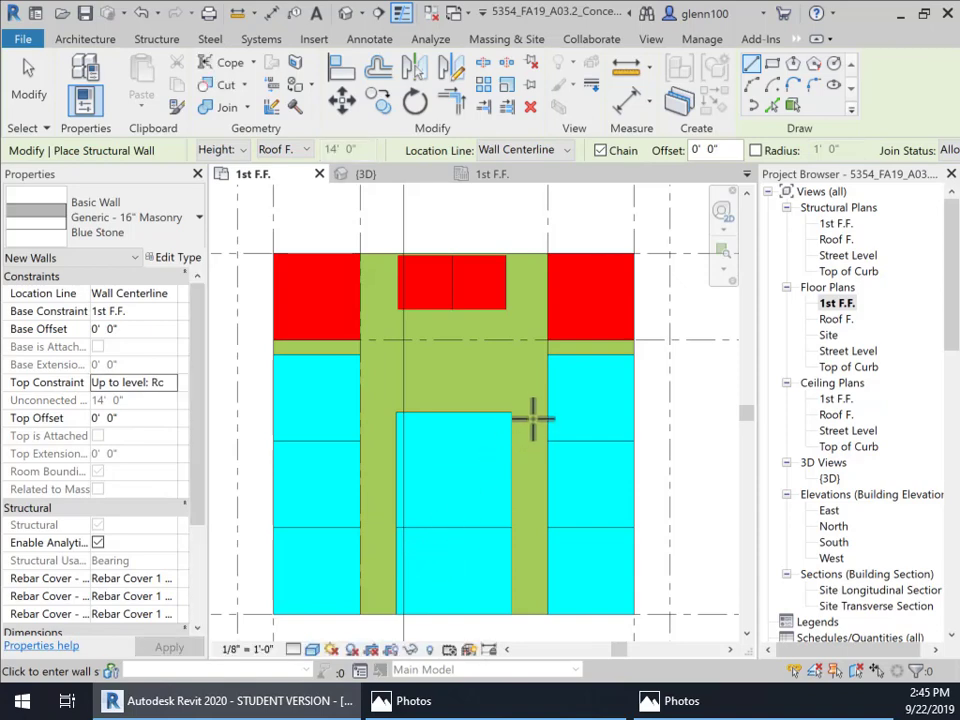
Draw a 50'-0" structural wall along grid 1 from grid A to grid B and end the wall command
{"action": "scroll", "coordinate": [545, 420], "scroll_direction": "down", "scroll_amount": 2}
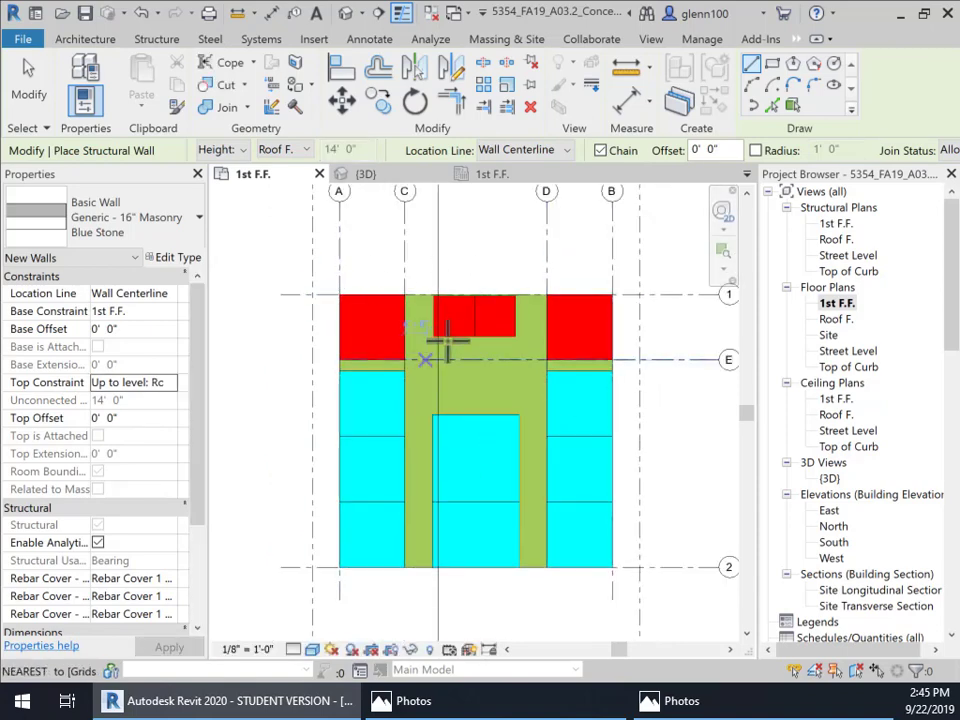
{"action": "scroll", "coordinate": [447, 342], "scroll_direction": "up", "scroll_amount": 1}
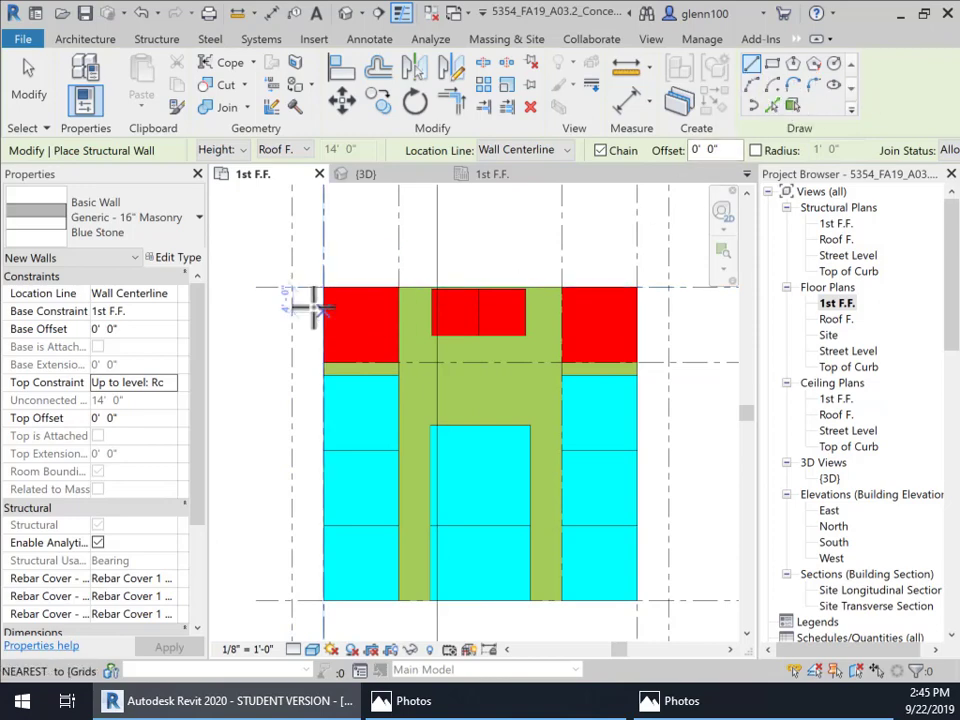
{"action": "left_click", "coordinate": [325, 288]}
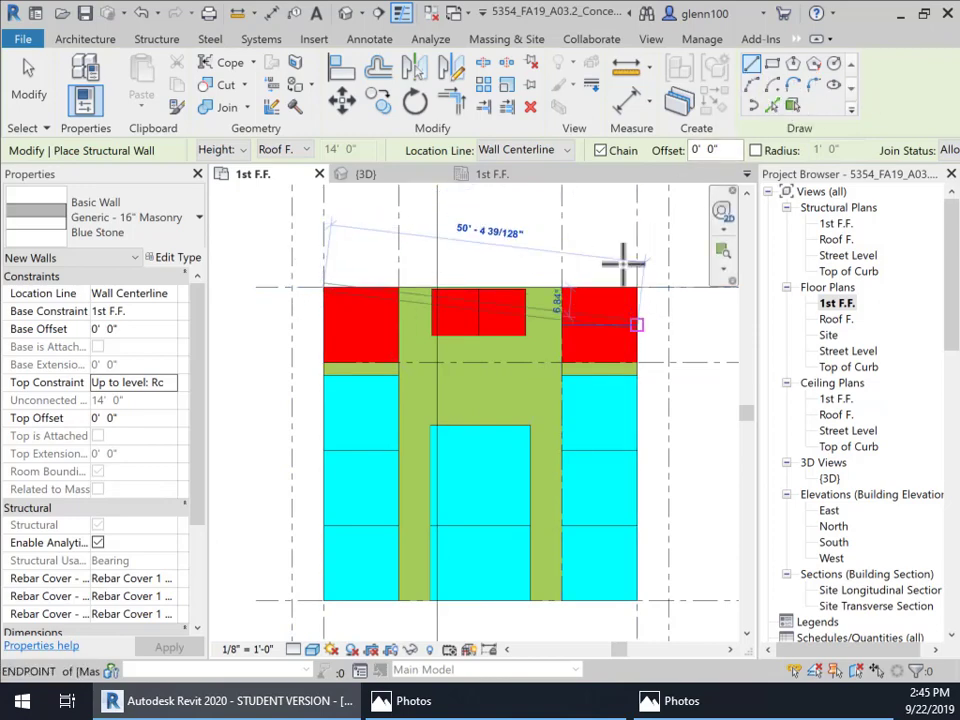
{"action": "scroll", "coordinate": [633, 269], "scroll_direction": "up", "scroll_amount": 5}
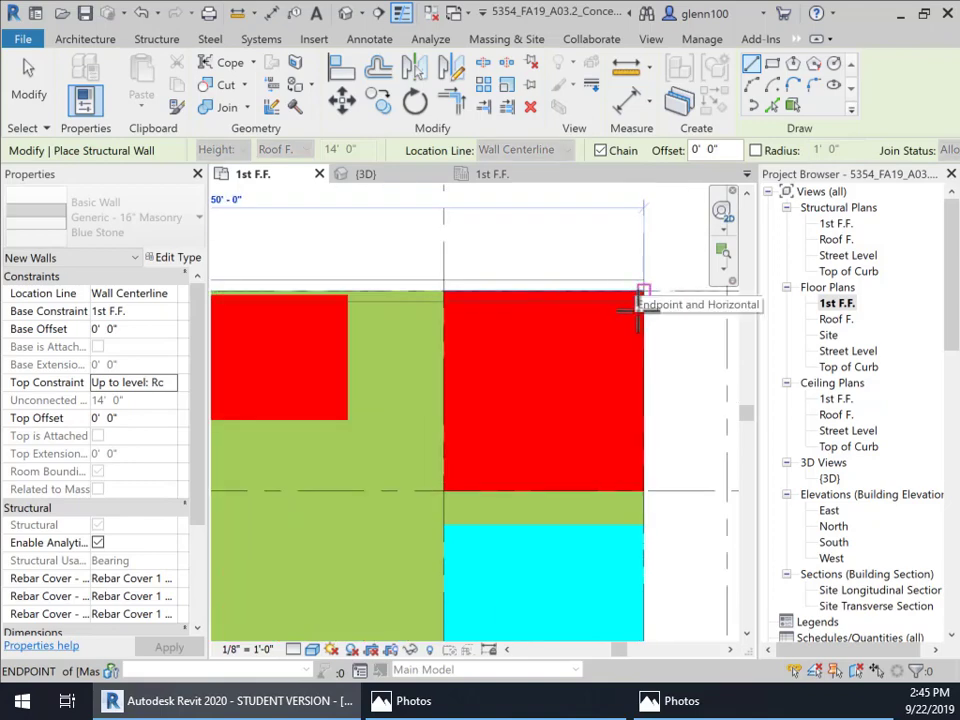
{"action": "left_click", "coordinate": [646, 290]}
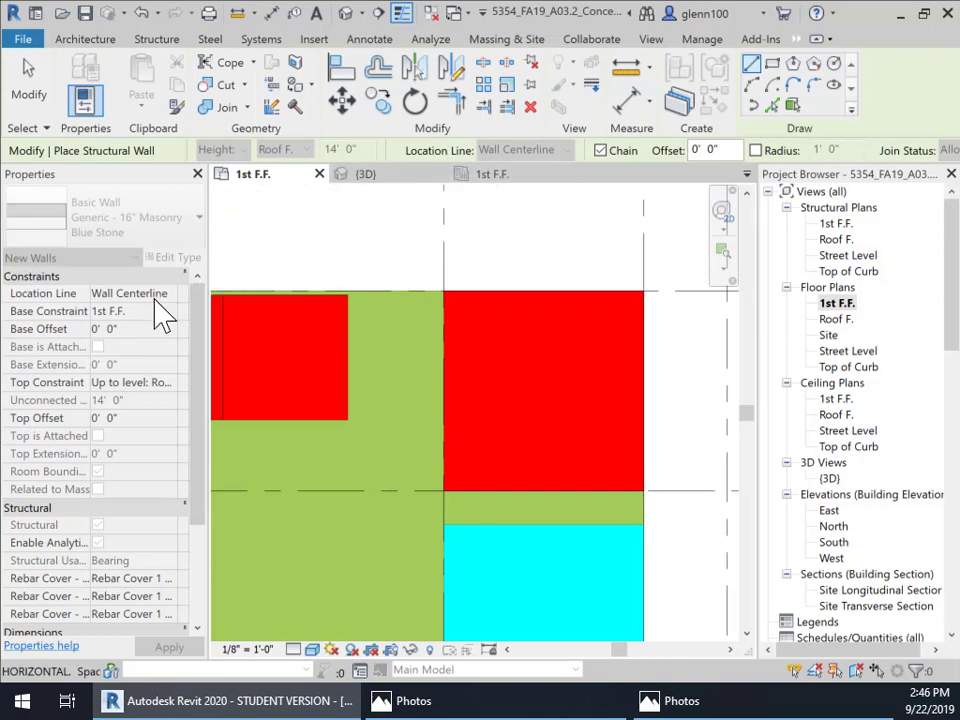
{"action": "key", "text": "Escape"}
{"action": "key", "text": "Escape"}
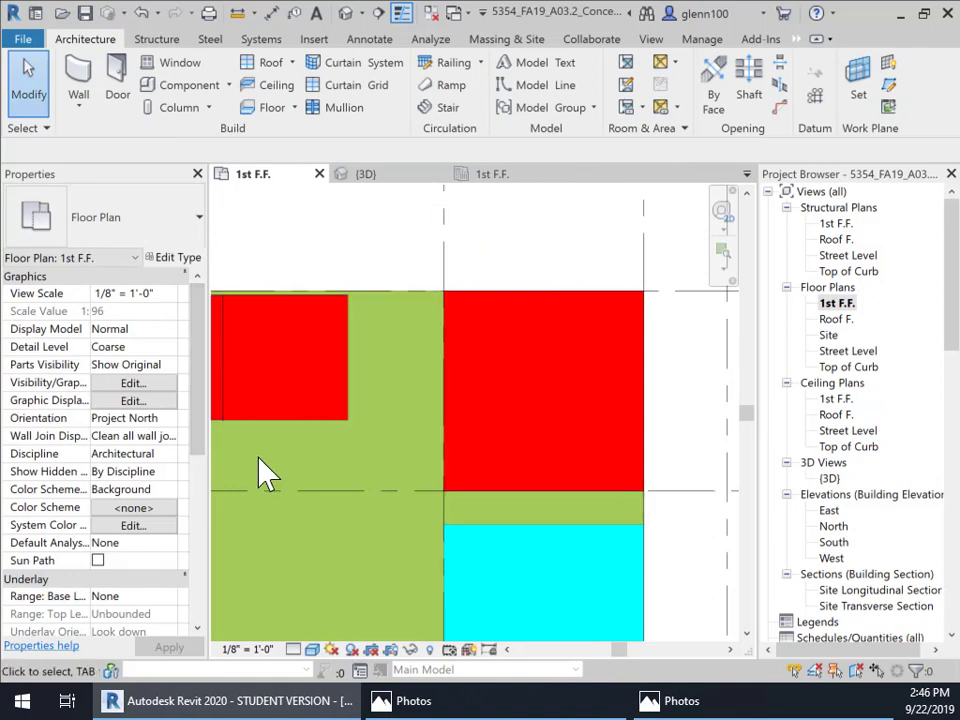
{"action": "scroll", "coordinate": [321, 378], "scroll_direction": "down", "scroll_amount": 1}
{"action": "middle_click_drag", "start_coordinate": [456, 400], "coordinate": [677, 332]}
{"action": "scroll", "coordinate": [648, 320], "scroll_direction": "down", "scroll_amount": 1}
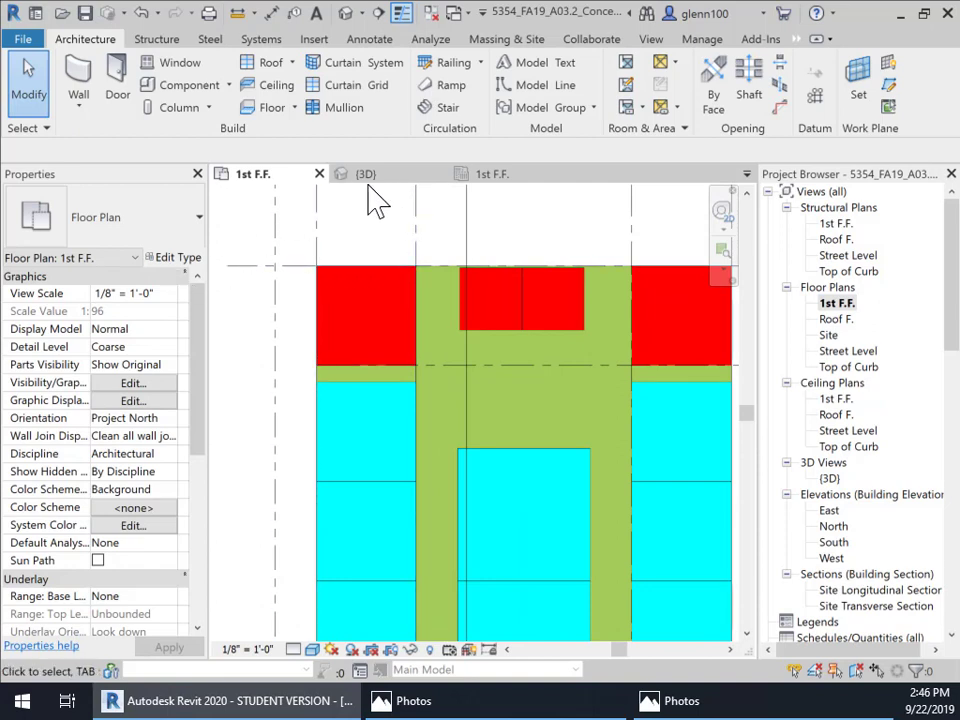
Start a structural wall of type Generic - 16" Masonry Blue Stone with its location line set to Finish Face: Exterior
{"action": "left_click", "coordinate": [84, 118]}
{"action": "left_click", "coordinate": [32, 140]}
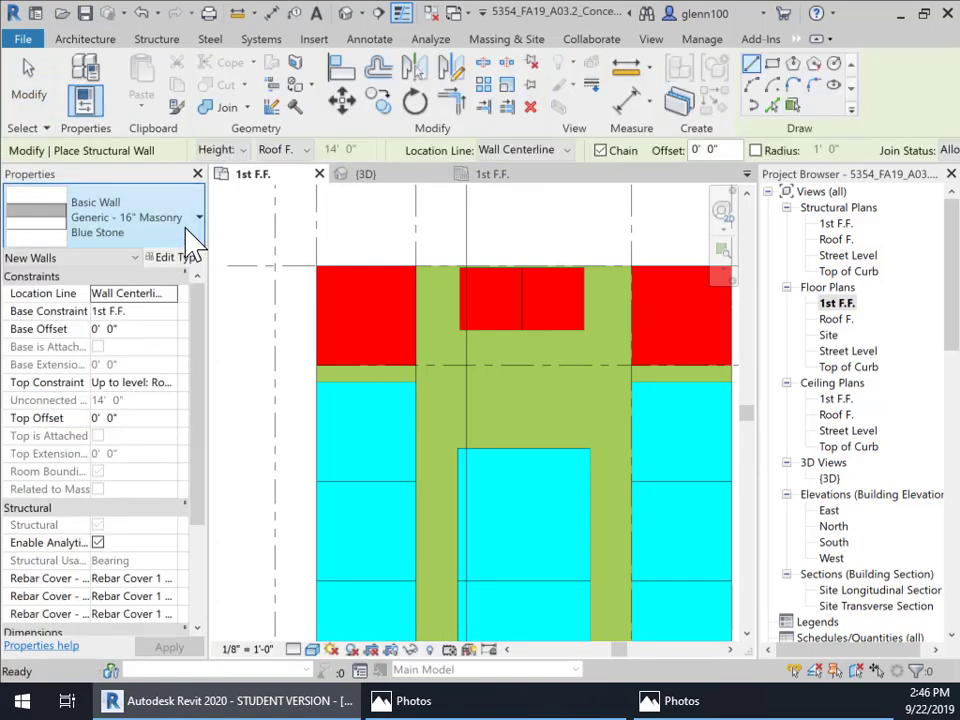
{"action": "left_click", "coordinate": [190, 240]}
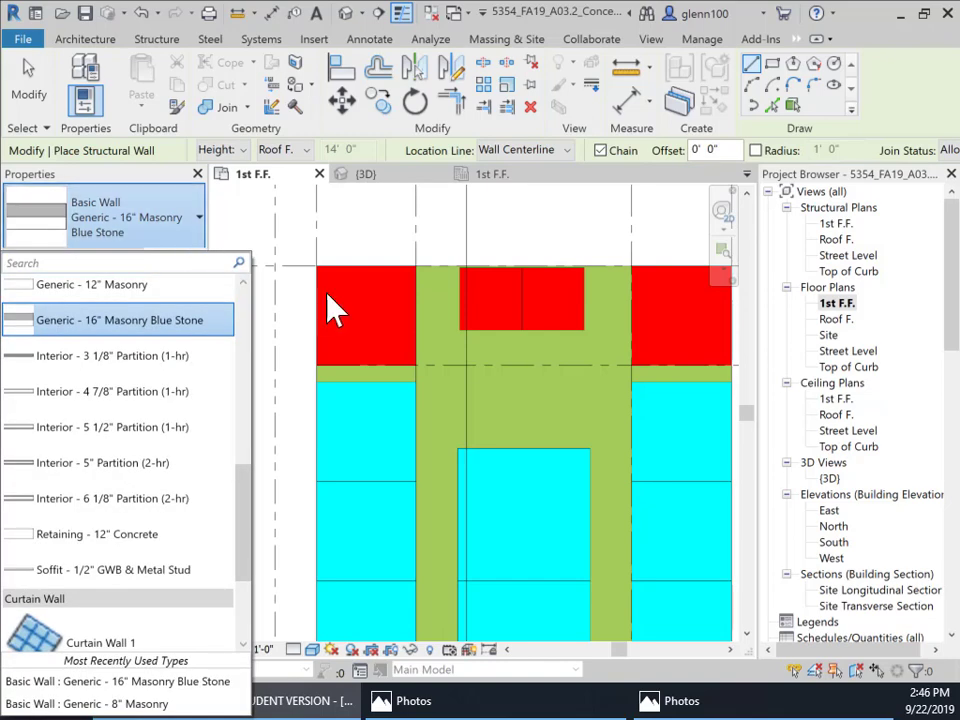
{"action": "left_click", "coordinate": [300, 360]}
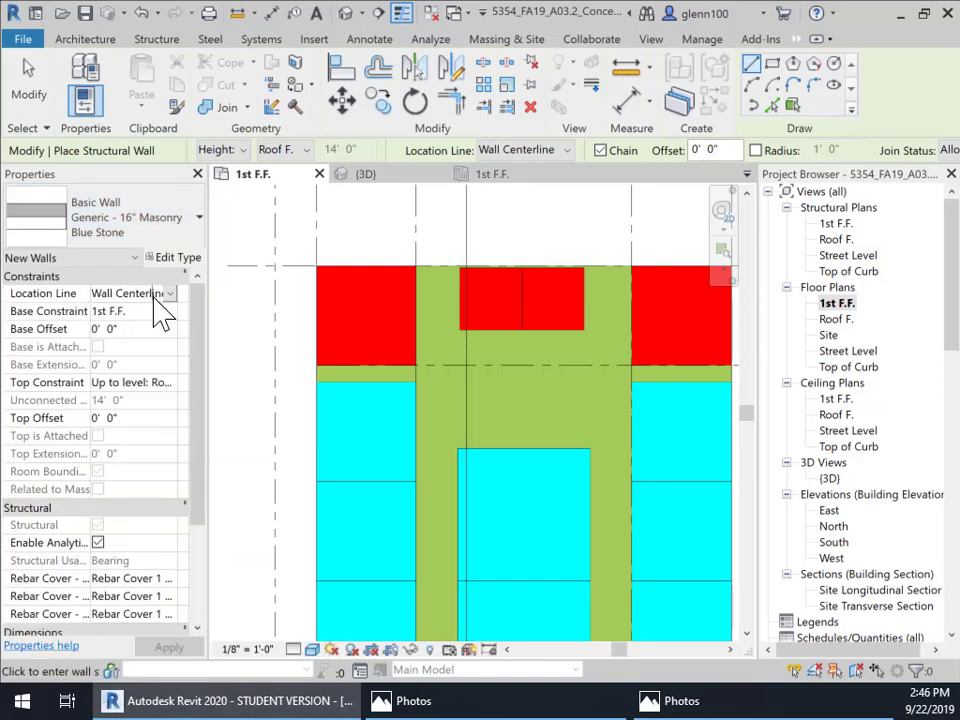
{"action": "left_click", "coordinate": [171, 293]}
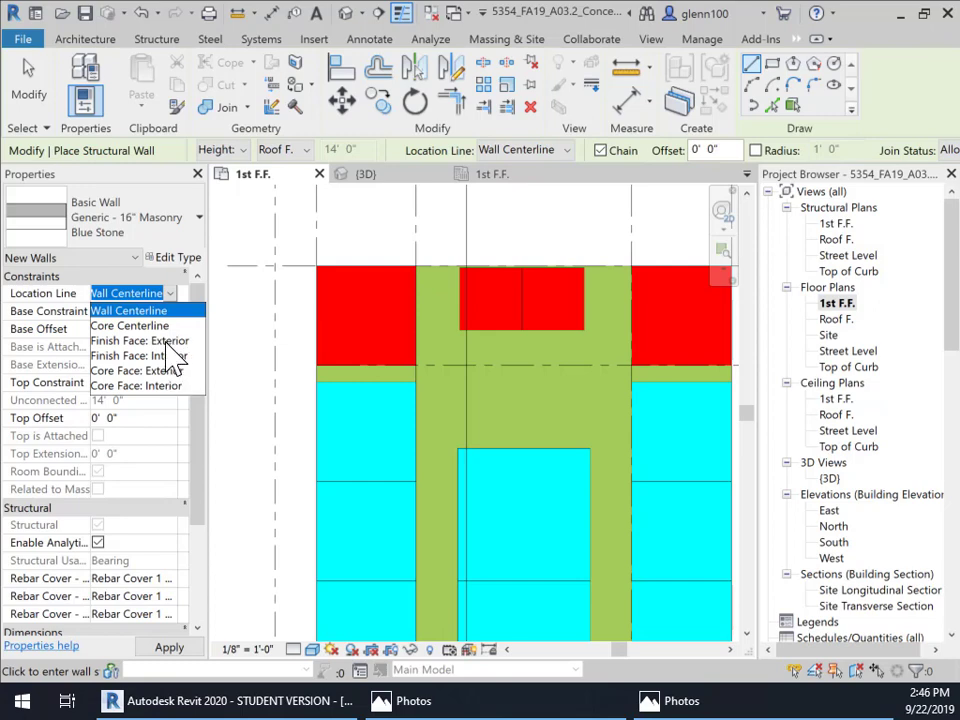
{"action": "left_click", "coordinate": [170, 341]}
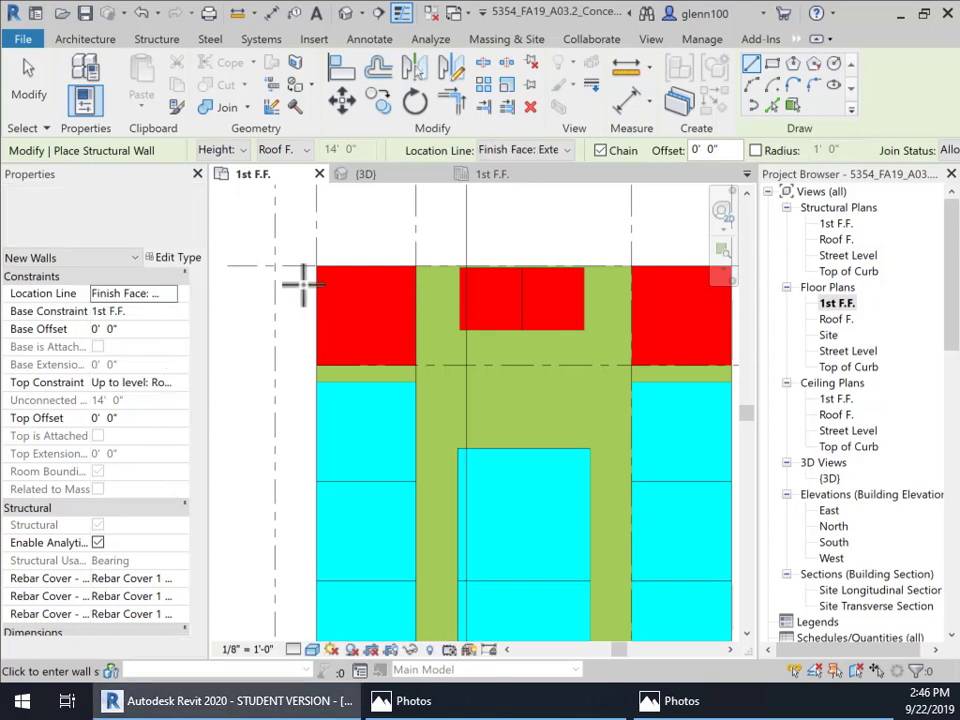
Draw the first 50'-0" structural wall along grid 1 from grid A to grid B
{"action": "scroll", "coordinate": [354, 354], "scroll_direction": "down", "scroll_amount": 3}
{"action": "scroll", "coordinate": [354, 354], "scroll_direction": "down", "scroll_amount": 1}
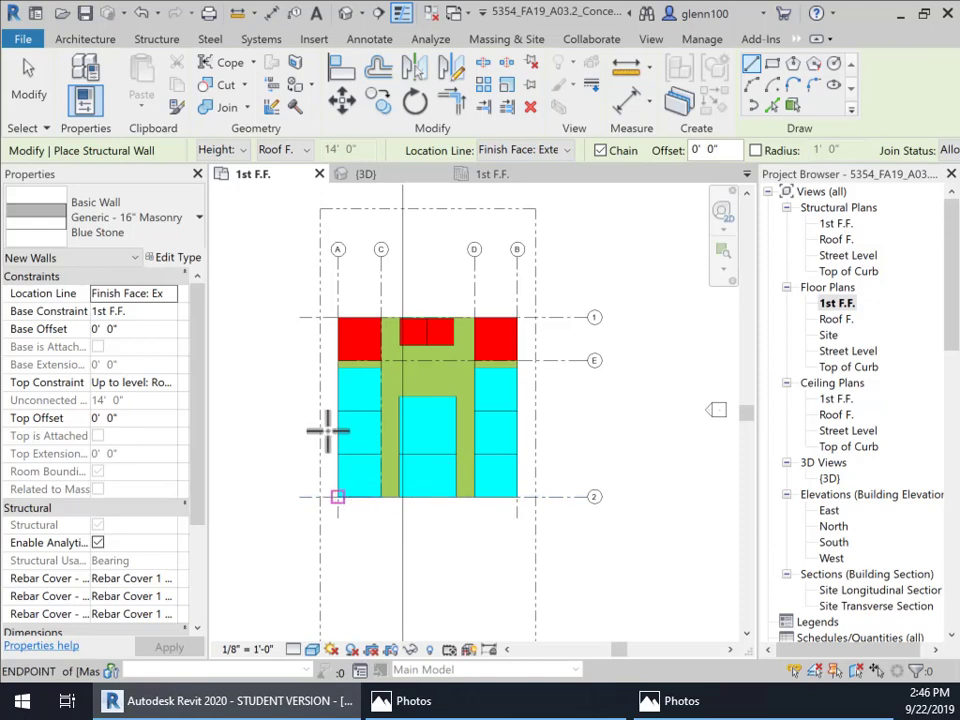
{"action": "scroll", "coordinate": [341, 313], "scroll_direction": "up", "scroll_amount": 4}
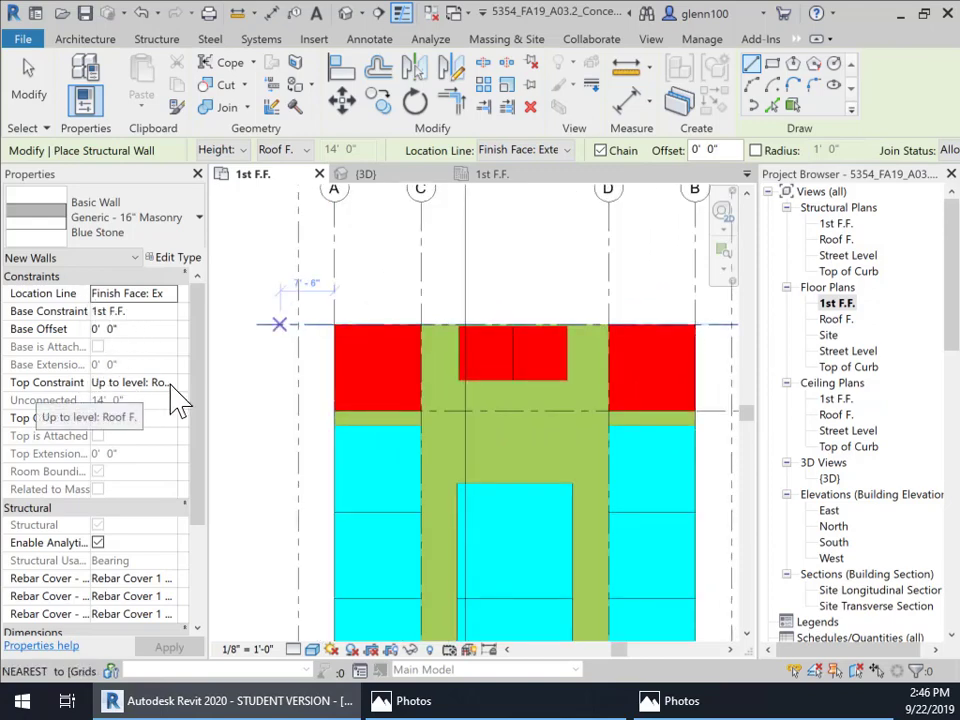
{"action": "left_click", "coordinate": [334, 323]}
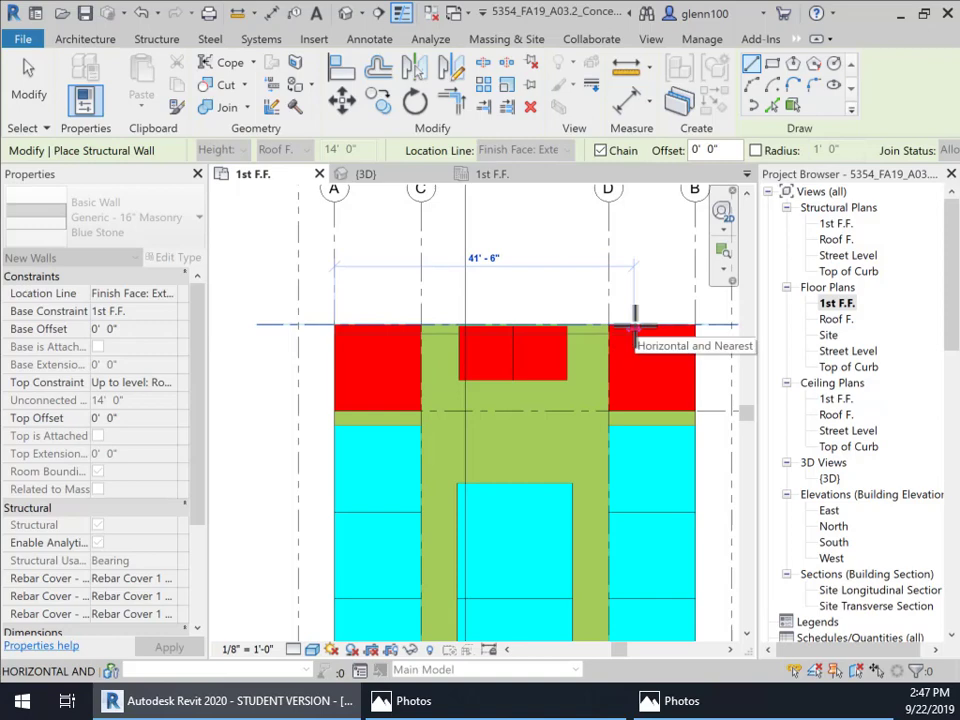
{"action": "left_click", "coordinate": [695, 325]}
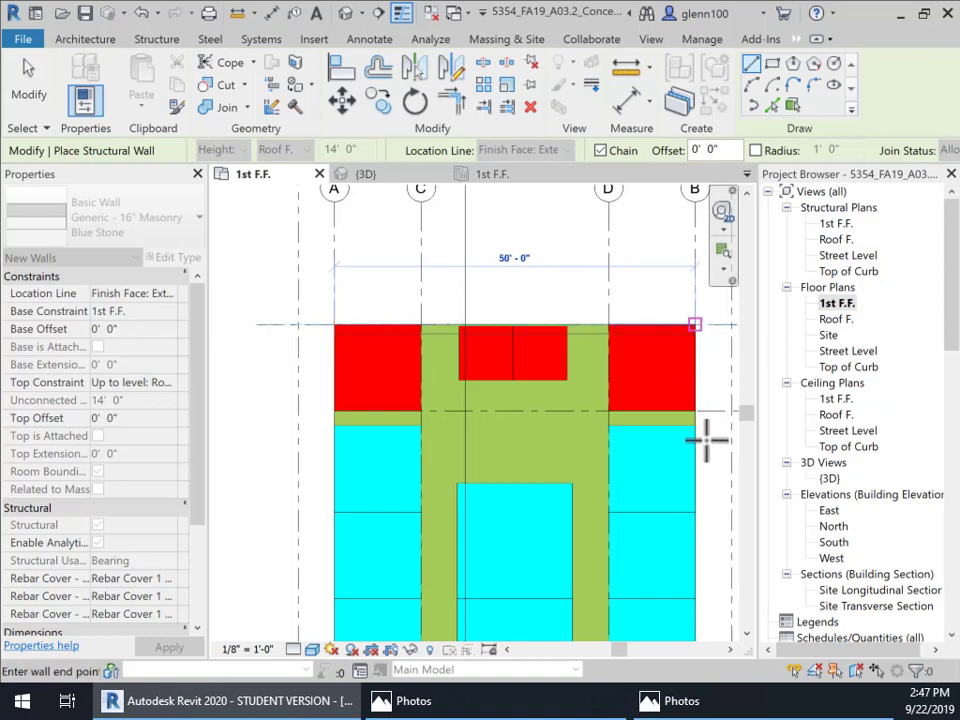
Continue the wall chain along grids B, 2 and A back to the A-1 corner, and end the wall command
{"action": "middle_click_drag", "start_coordinate": [707, 523], "coordinate": [638, 342]}
{"action": "scroll", "coordinate": [638, 342], "scroll_direction": "down", "scroll_amount": 1}
{"action": "left_click", "coordinate": [634, 463]}
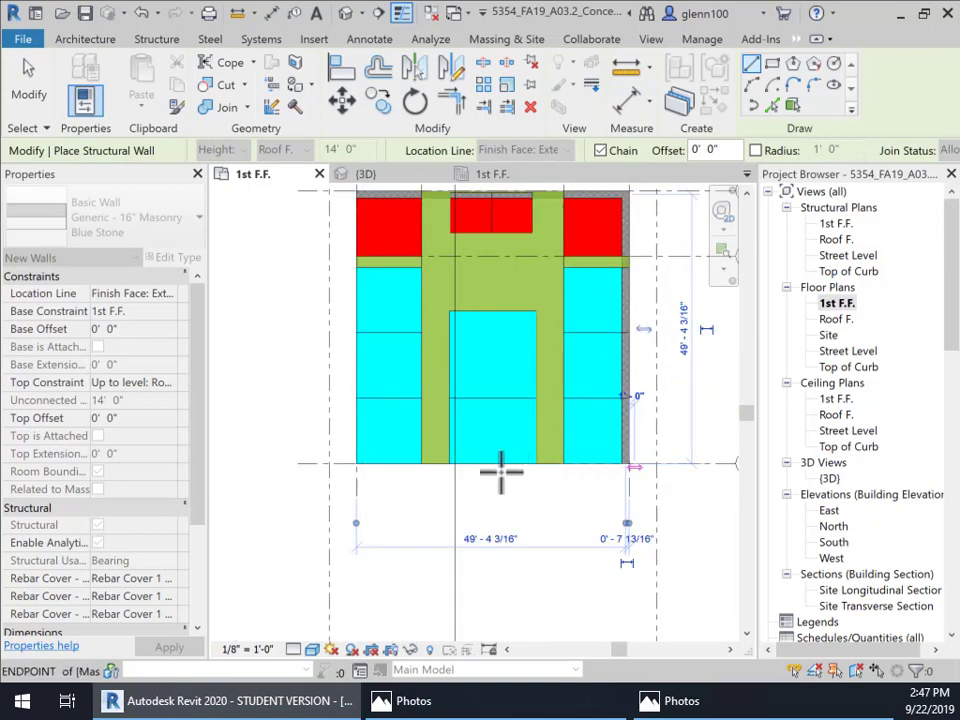
{"action": "left_click", "coordinate": [355, 462]}
{"action": "middle_click_drag", "start_coordinate": [410, 353], "coordinate": [504, 614]}
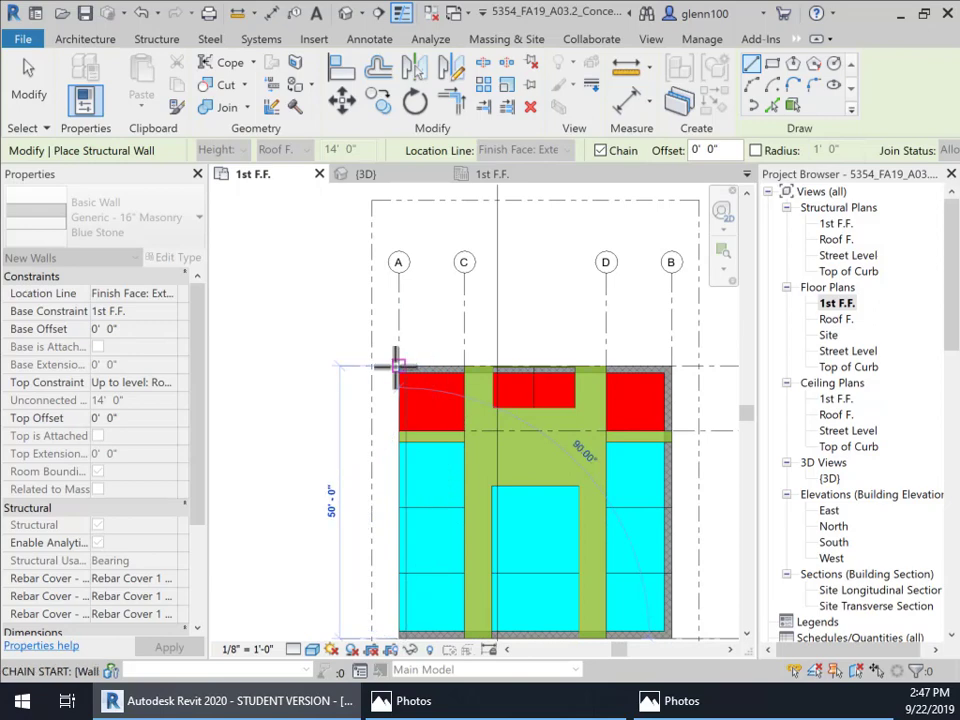
{"action": "left_click", "coordinate": [397, 365]}
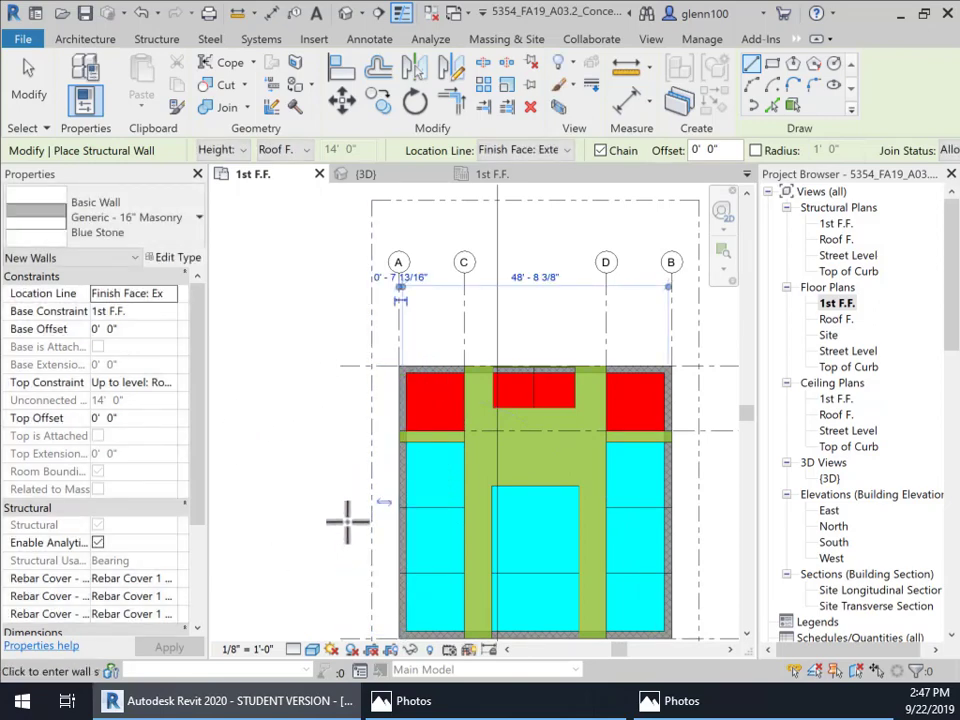
{"action": "key", "text": "Escape"}
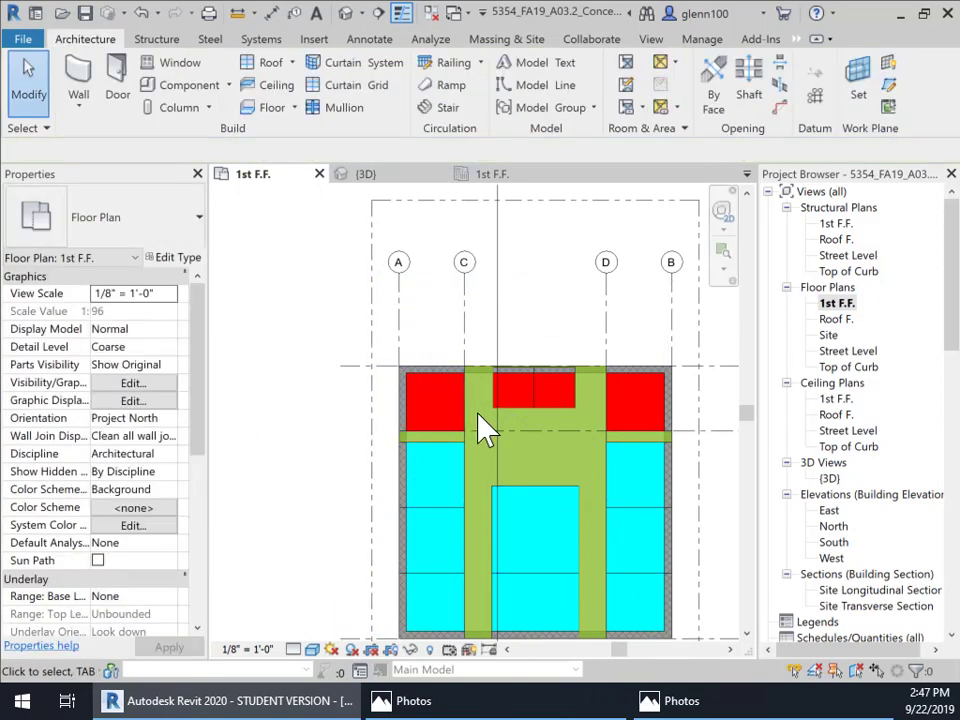
{"action": "scroll", "coordinate": [450, 386], "scroll_direction": "up", "scroll_amount": 3}
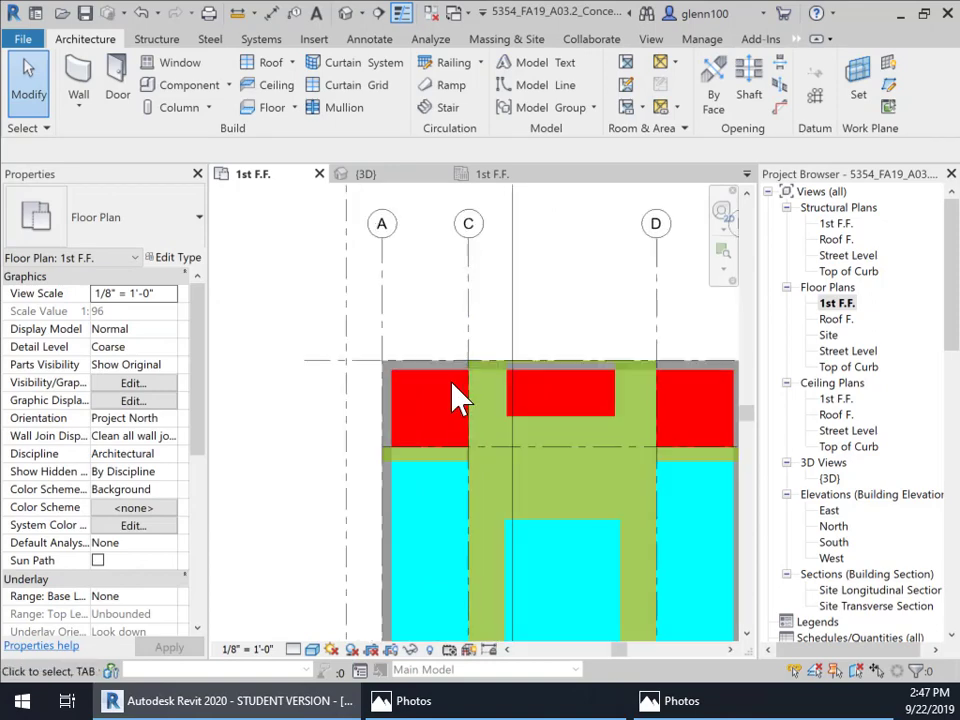
{"action": "left_click", "coordinate": [348, 300]}
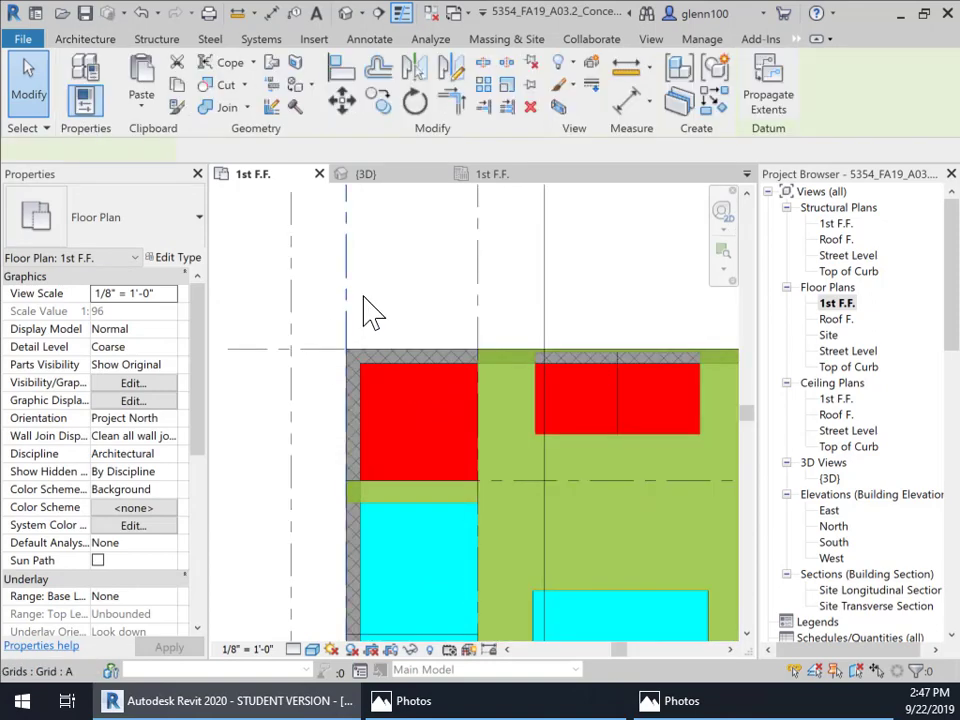
{"action": "scroll", "coordinate": [405, 315], "scroll_direction": "down", "scroll_amount": 1}
{"action": "scroll", "coordinate": [402, 312], "scroll_direction": "down", "scroll_amount": 1}
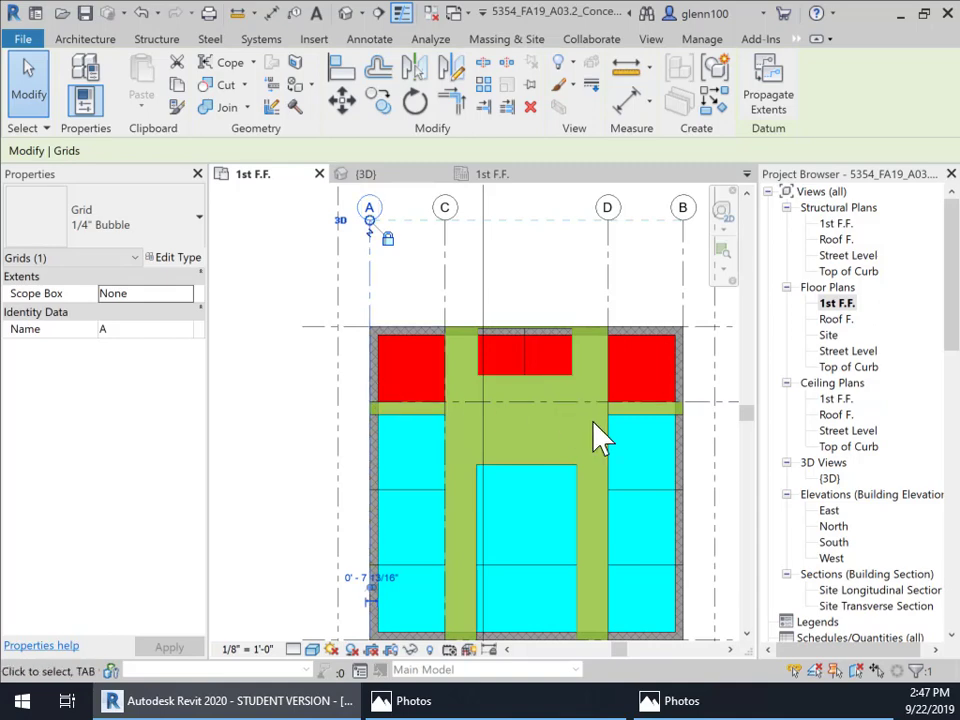
{"action": "middle_click_drag", "start_coordinate": [681, 540], "coordinate": [621, 496]}
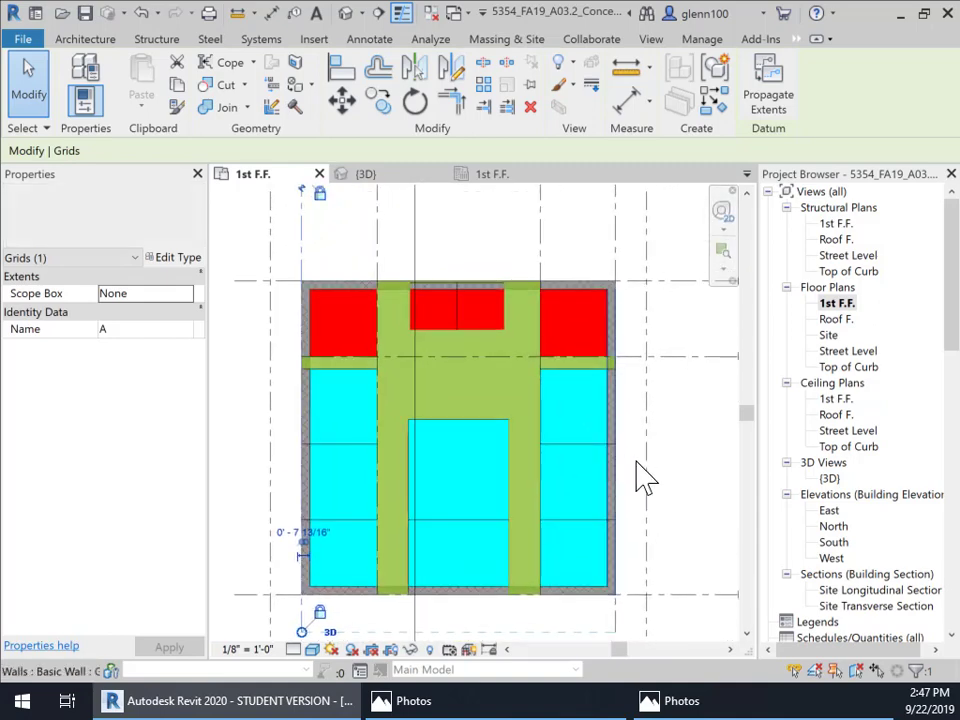
Move the Office Space block just south of grid E inward from the wall on grid B and deselect it
{"action": "left_click", "coordinate": [597, 385]}
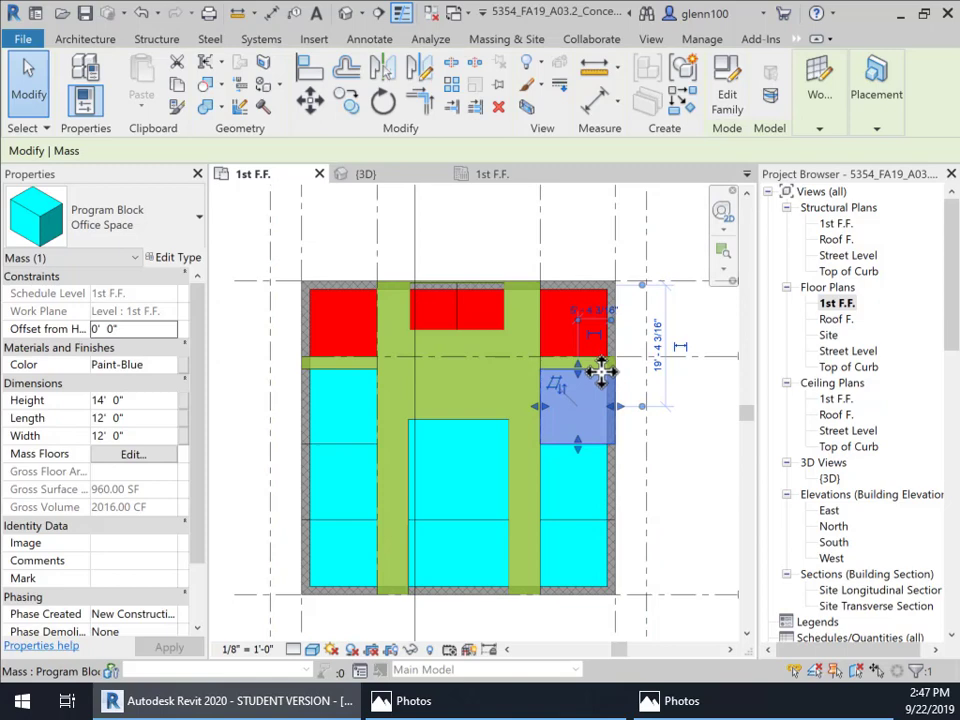
{"action": "left_click_drag", "start_coordinate": [600, 372], "coordinate": [589, 376]}
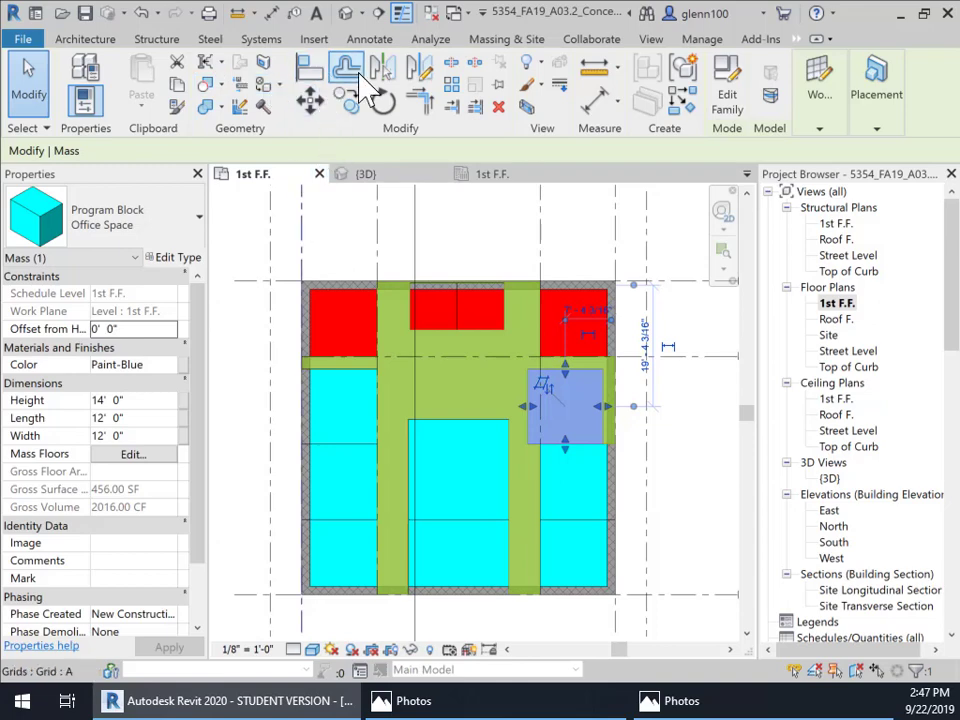
{"action": "left_click", "coordinate": [612, 215]}
Align the moved Office Space block's east edge with the interior face of the grid B wall and lock the alignment
{"action": "key", "text": "a"}
{"action": "key", "text": "l"}
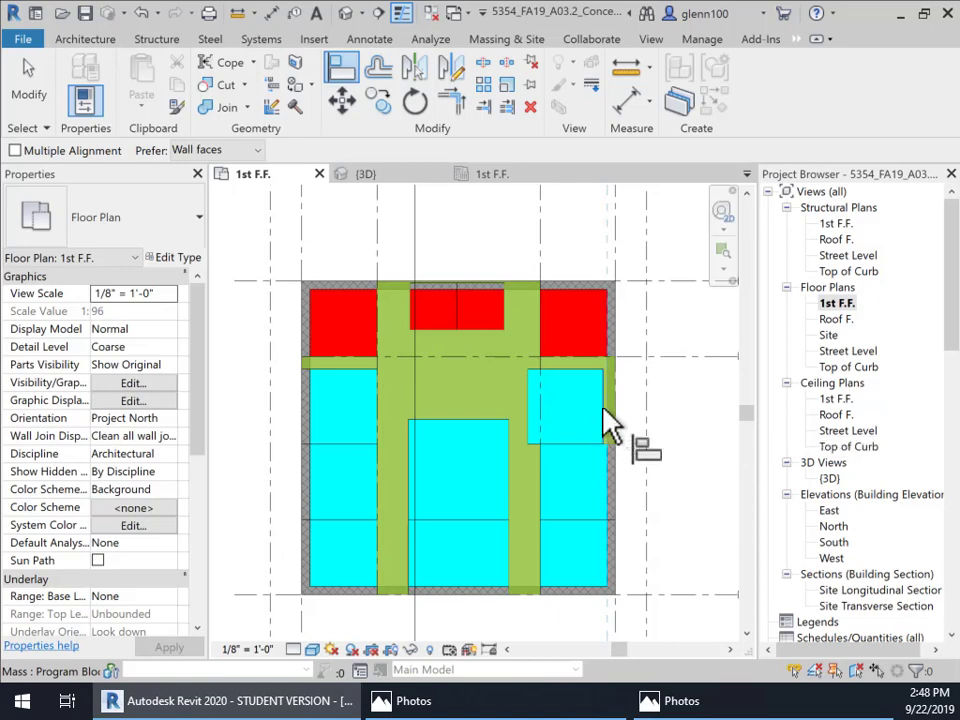
{"action": "scroll", "coordinate": [607, 425], "scroll_direction": "up", "scroll_amount": 5}
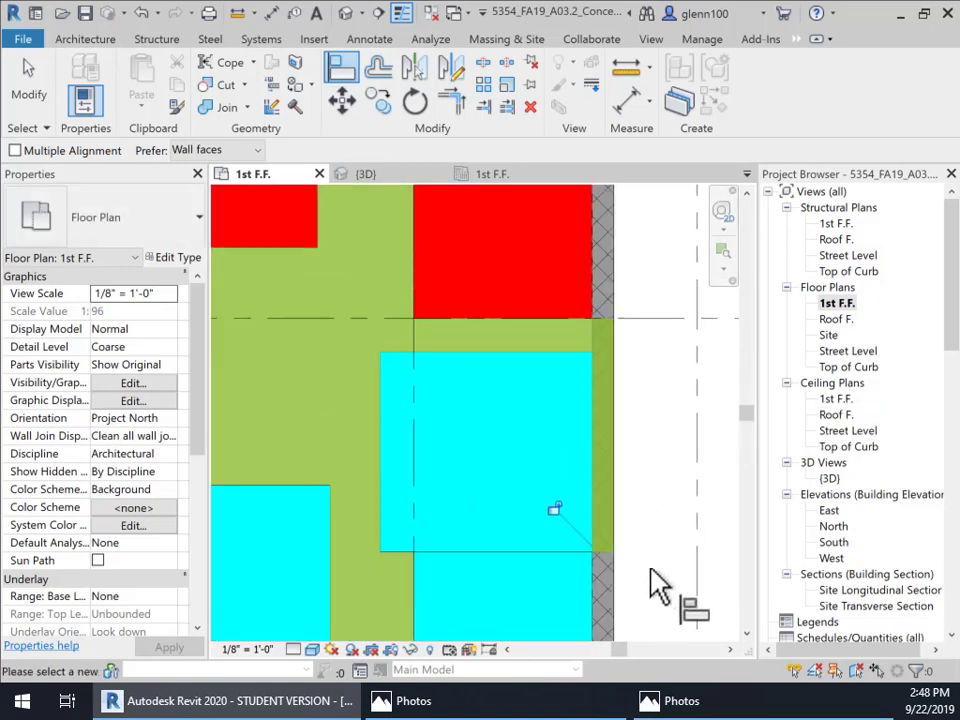
{"action": "scroll", "coordinate": [429, 454], "scroll_direction": "down", "scroll_amount": 4}
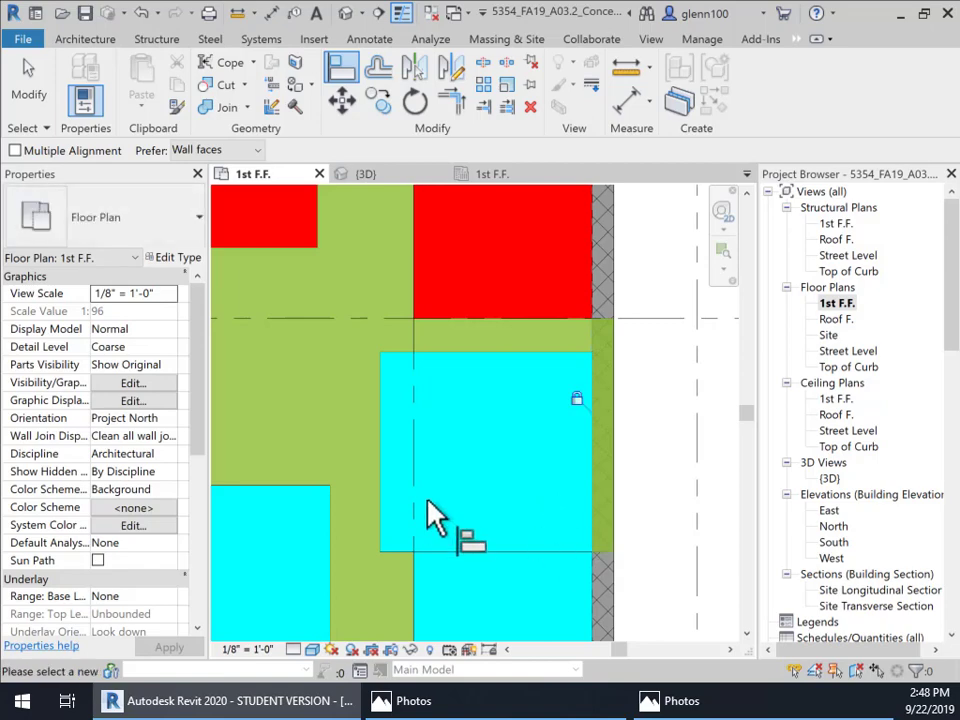
{"action": "middle_click_drag", "start_coordinate": [525, 454], "coordinate": [594, 309]}
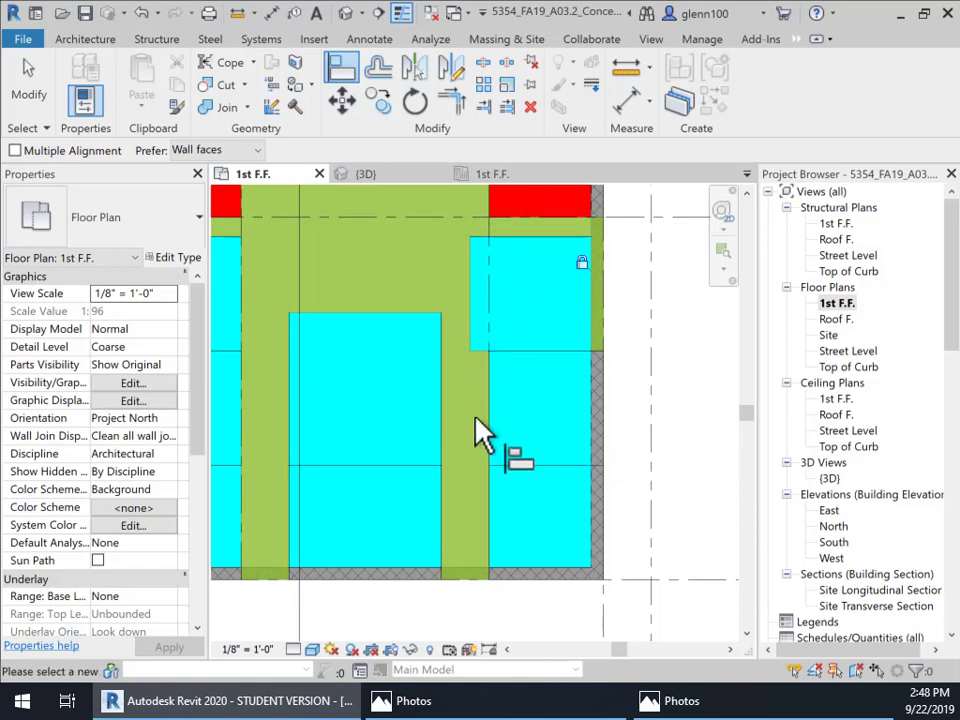
{"action": "scroll", "coordinate": [480, 432], "scroll_direction": "down", "scroll_amount": 1}
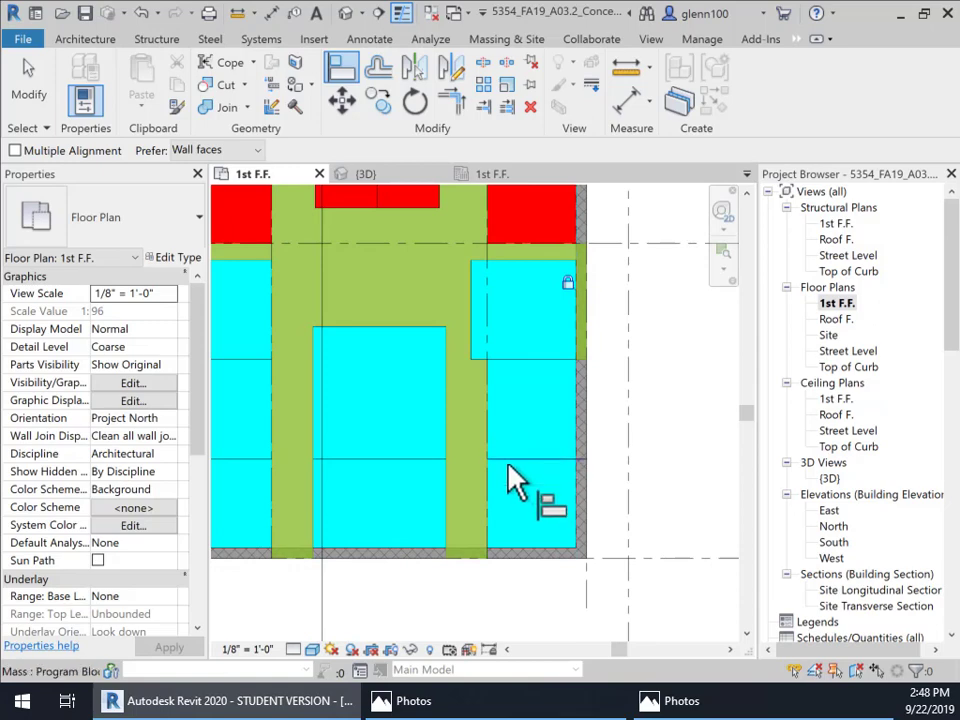
{"action": "middle_click_drag", "start_coordinate": [521, 480], "coordinate": [562, 590]}
{"action": "scroll", "coordinate": [531, 430], "scroll_direction": "up", "scroll_amount": 1}
{"action": "middle_click_drag", "start_coordinate": [531, 430], "coordinate": [497, 446]}
{"action": "scroll", "coordinate": [497, 446], "scroll_direction": "down", "scroll_amount": 3}
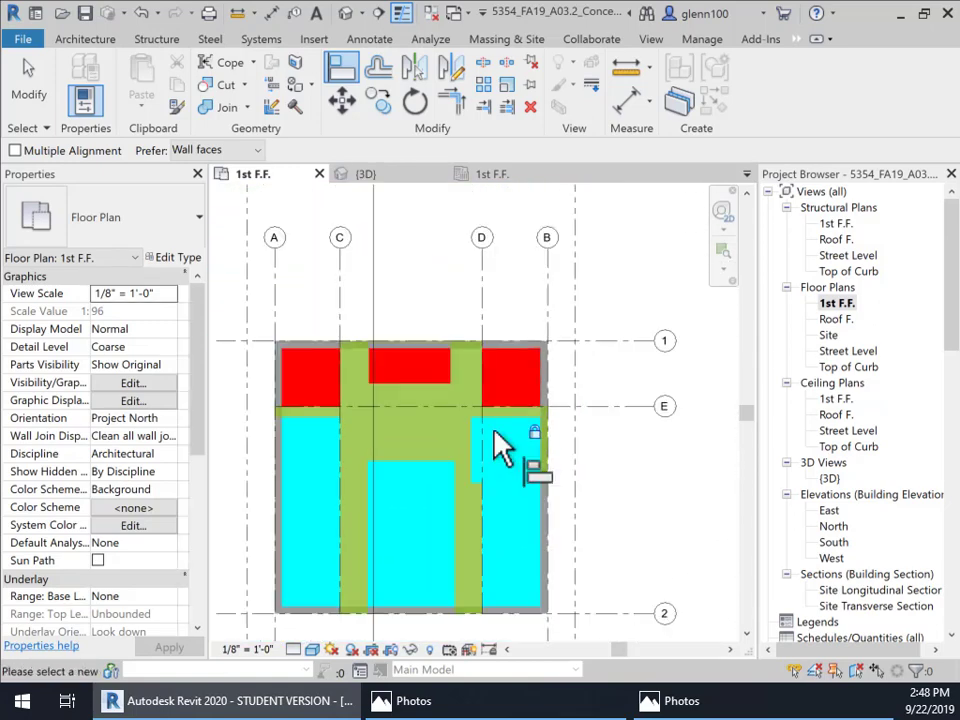
End the Align command and delete grids D, C and E from the 1st F.F. plan
{"action": "left_click", "coordinate": [30, 80]}
{"action": "left_click", "coordinate": [484, 325]}
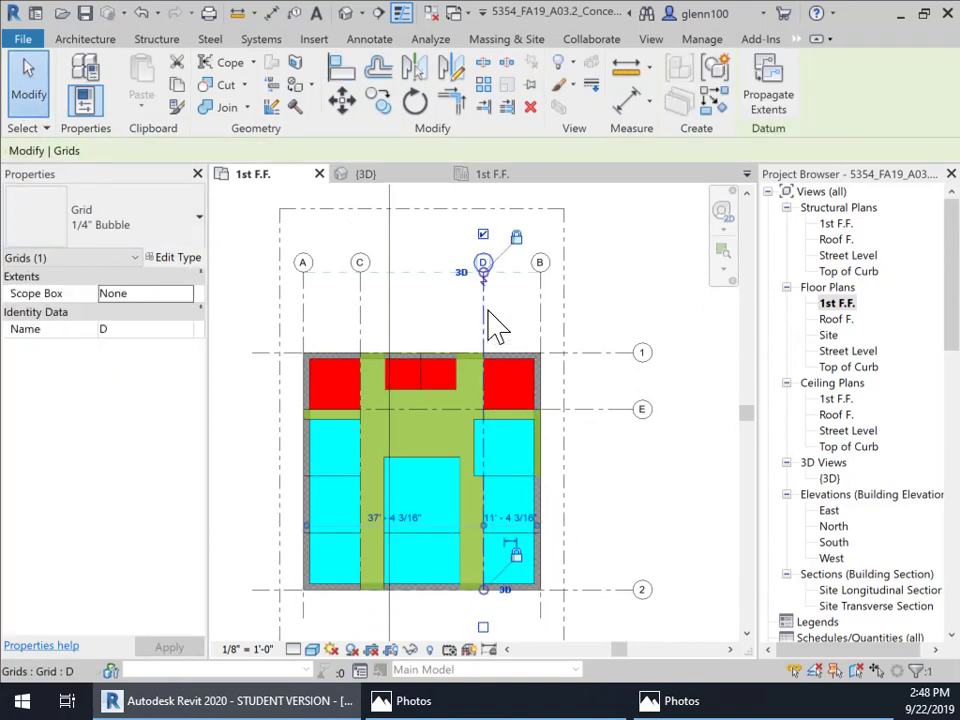
{"action": "key", "text": "Delete"}
{"action": "left_click", "coordinate": [360, 326]}
{"action": "key", "text": "Delete"}
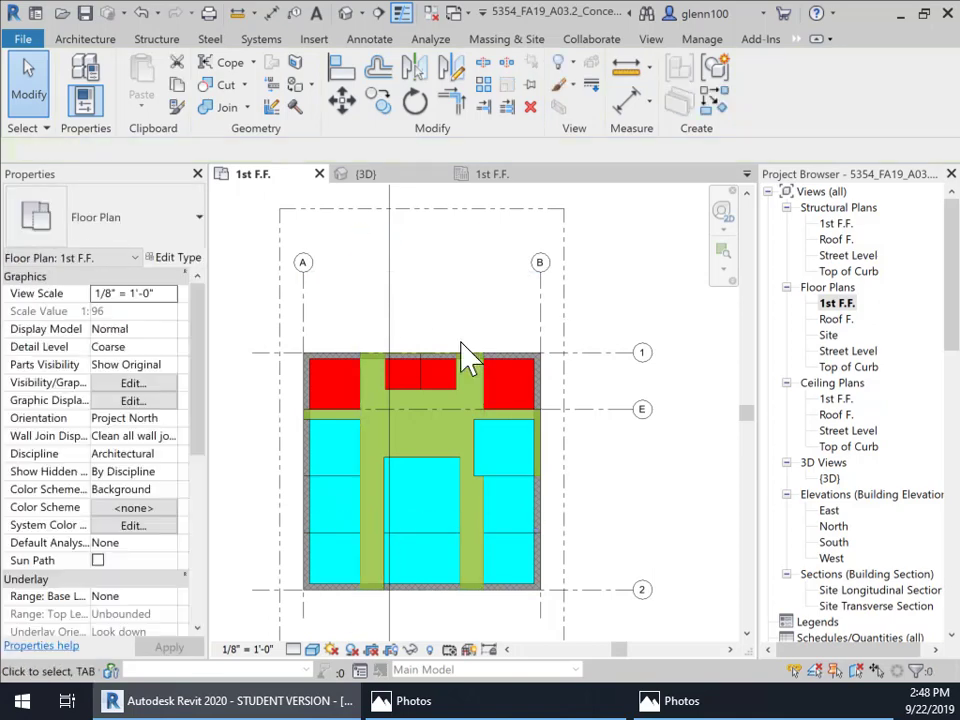
{"action": "left_click", "coordinate": [613, 412]}
{"action": "key", "text": "Delete"}
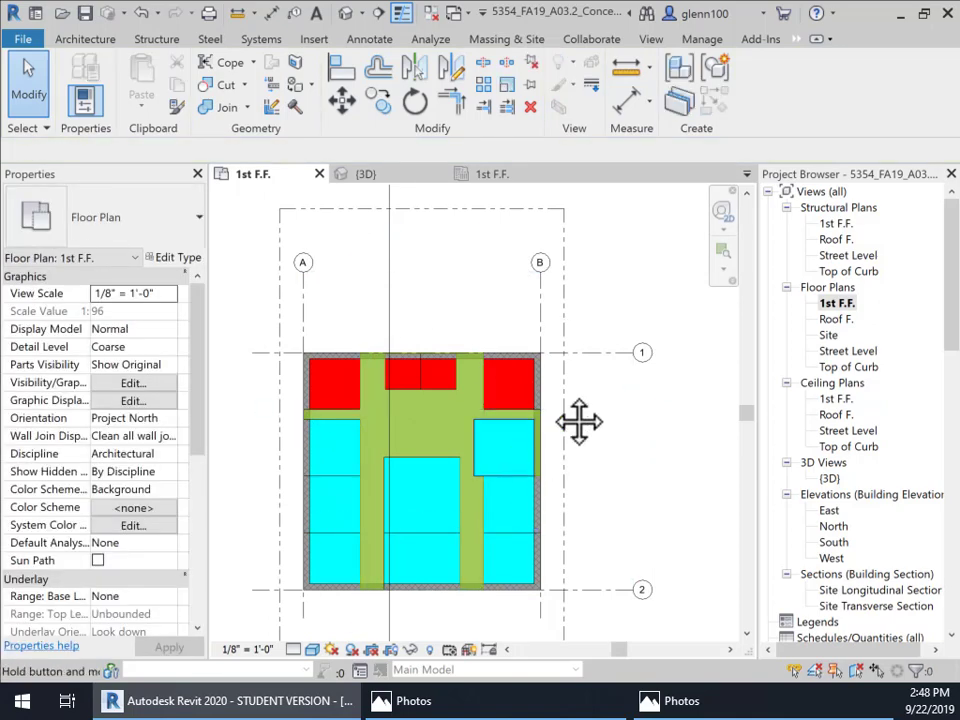
{"action": "scroll", "coordinate": [579, 421], "scroll_direction": "up", "scroll_amount": 5}
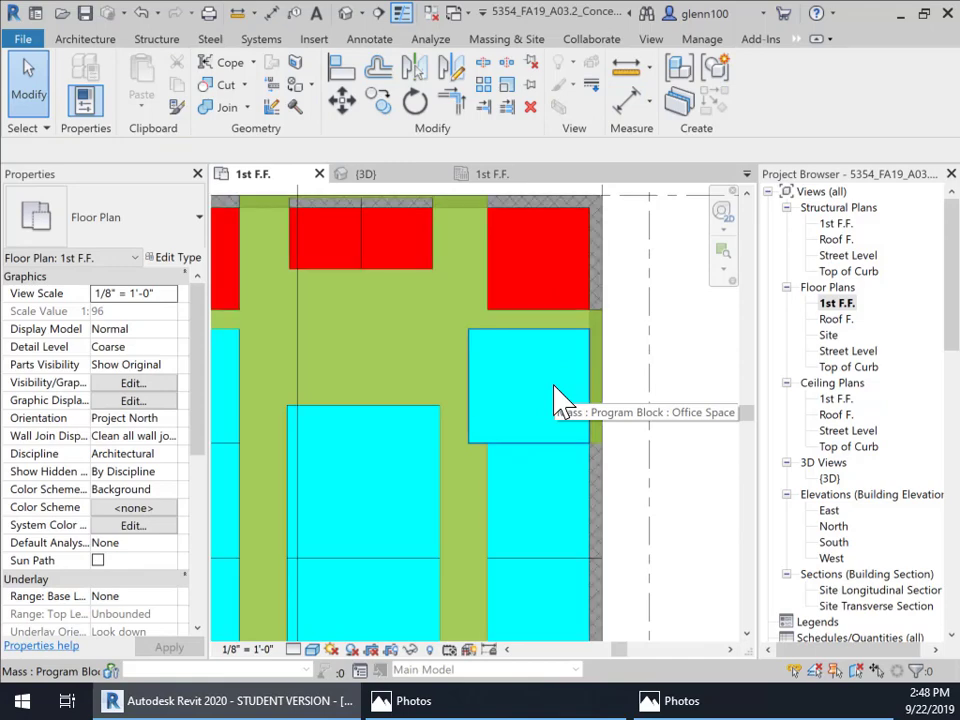
{"action": "middle_click_drag", "start_coordinate": [626, 422], "coordinate": [636, 332]}
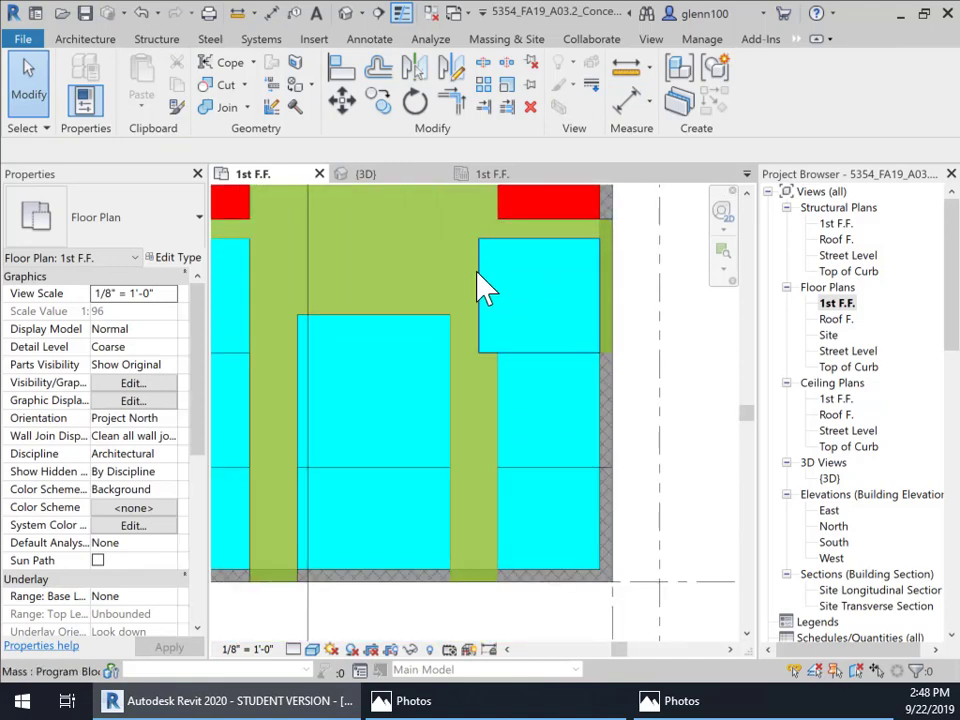
{"action": "scroll", "coordinate": [514, 386], "scroll_direction": "down", "scroll_amount": 5}
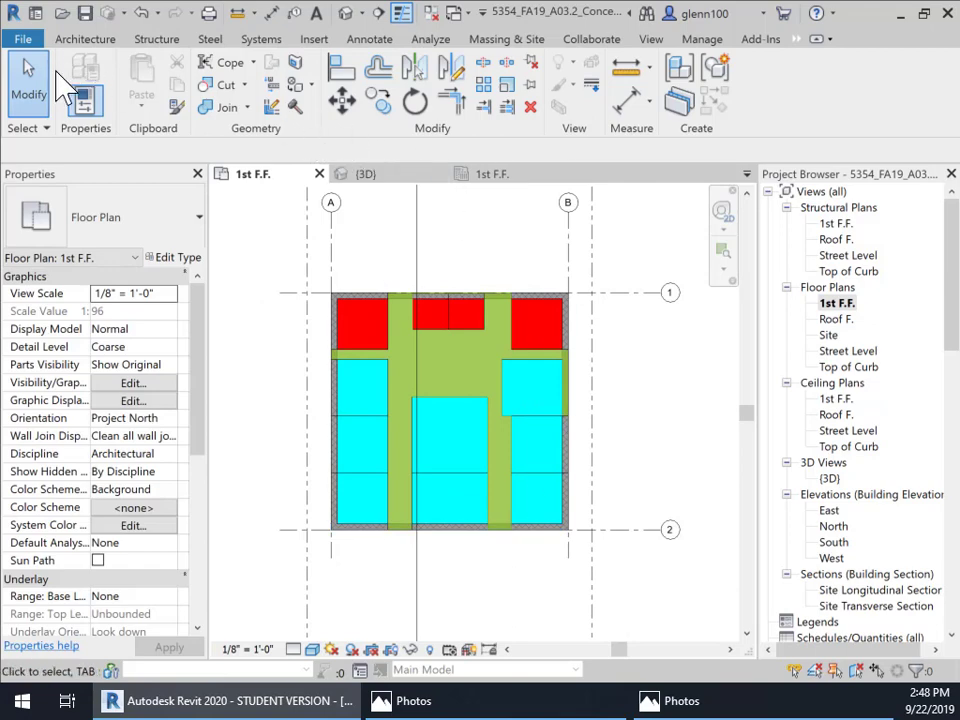
{"action": "left_click", "coordinate": [182, 266]}
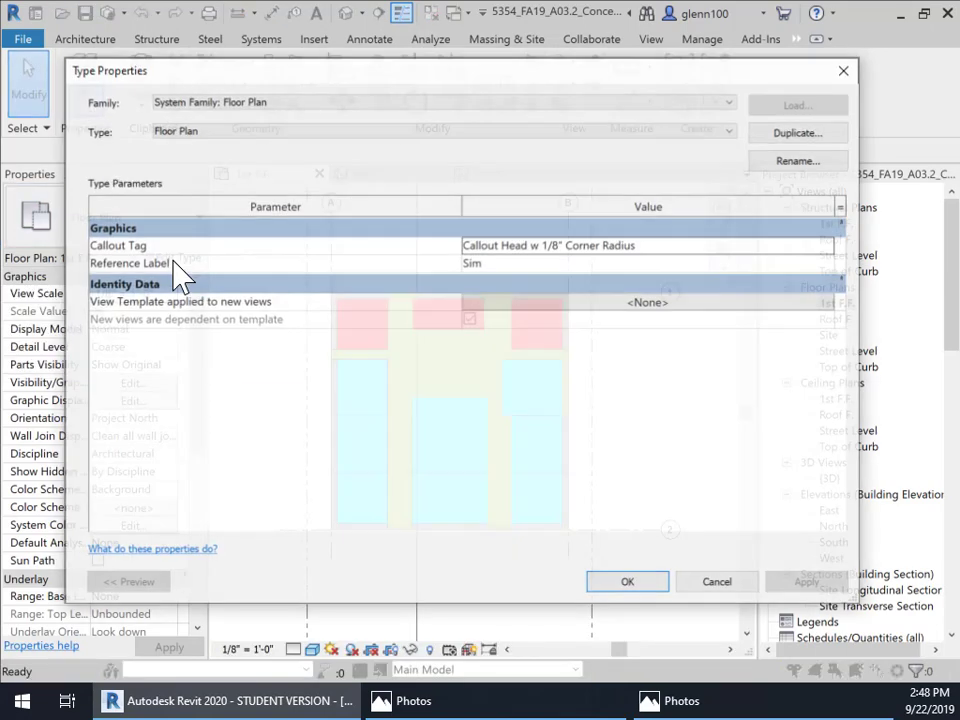
{"action": "left_click", "coordinate": [716, 582]}
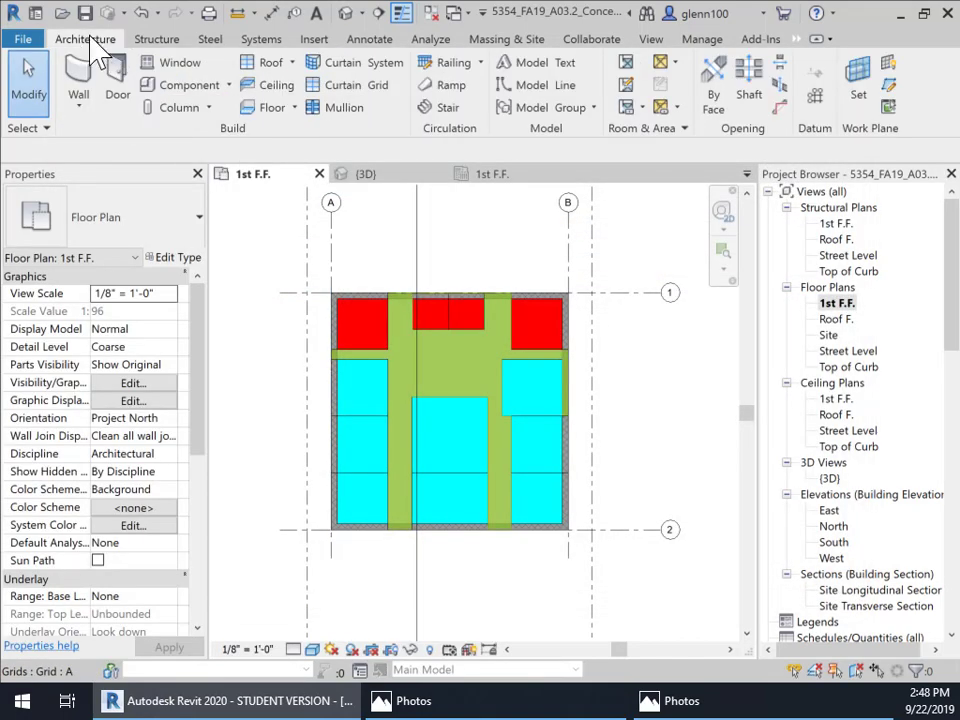
Start an architectural wall using the Interior - 4 7/8" Partition (1-hr) type
{"action": "left_click", "coordinate": [80, 104]}
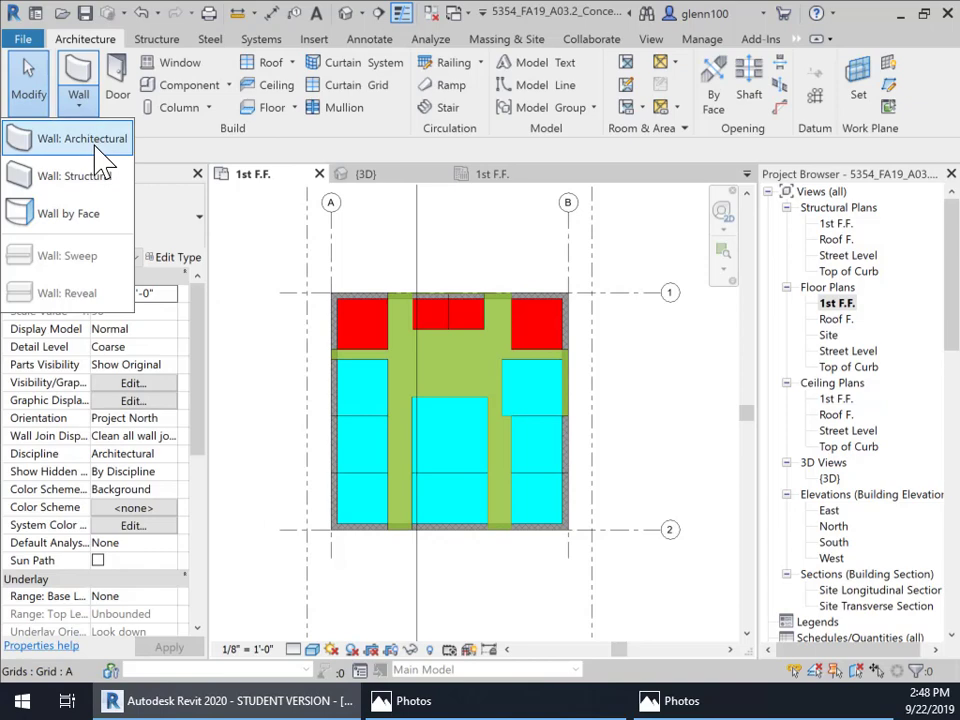
{"action": "left_click", "coordinate": [118, 139]}
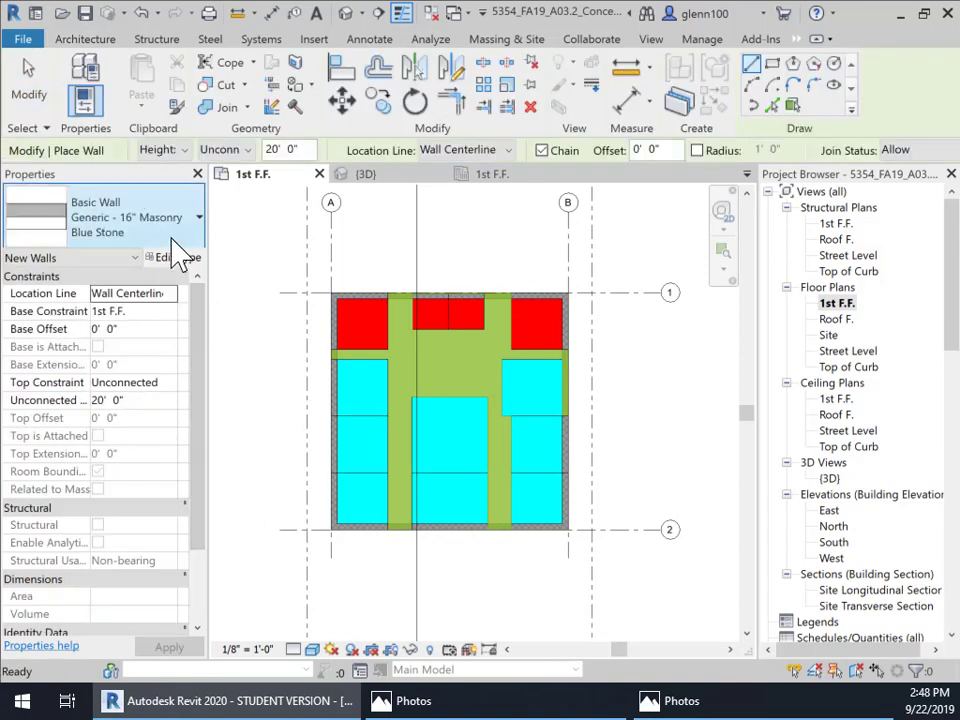
{"action": "left_click", "coordinate": [183, 243]}
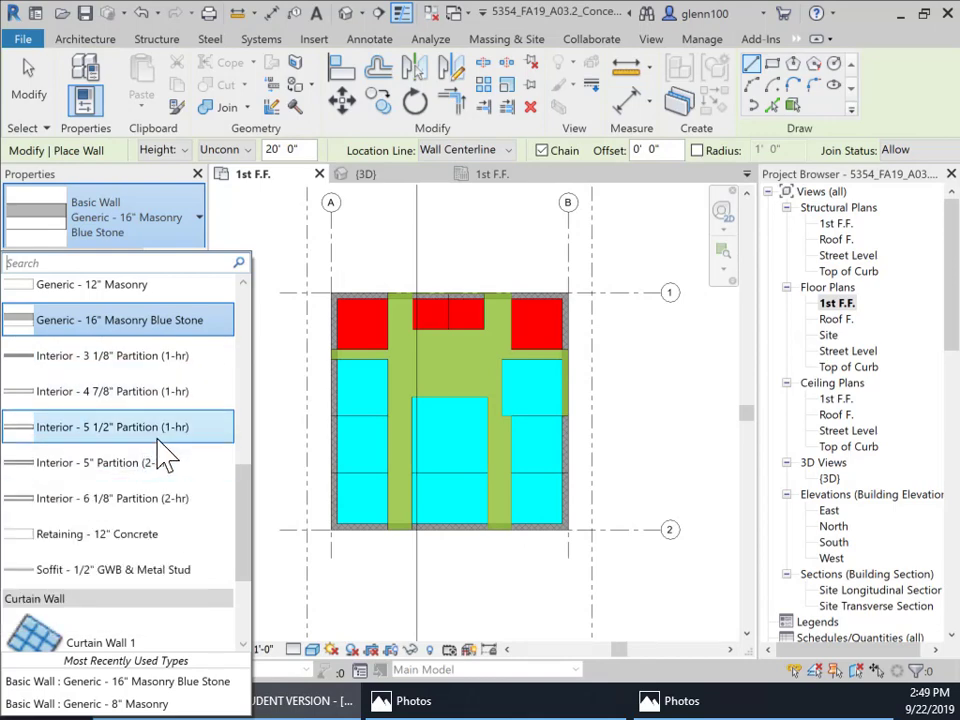
{"action": "left_click", "coordinate": [140, 394]}
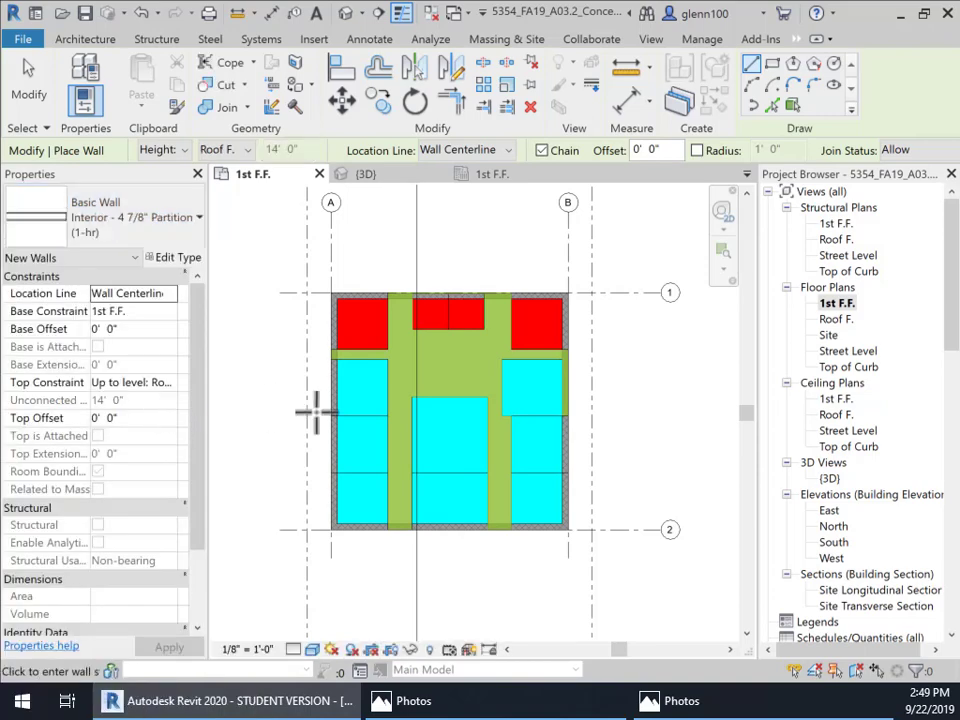
Review the layer assembly of the Interior - 4 7/8" Partition (1-hr) wall type and close its type properties
{"action": "left_click", "coordinate": [184, 242]}
{"action": "left_click", "coordinate": [180, 316]}
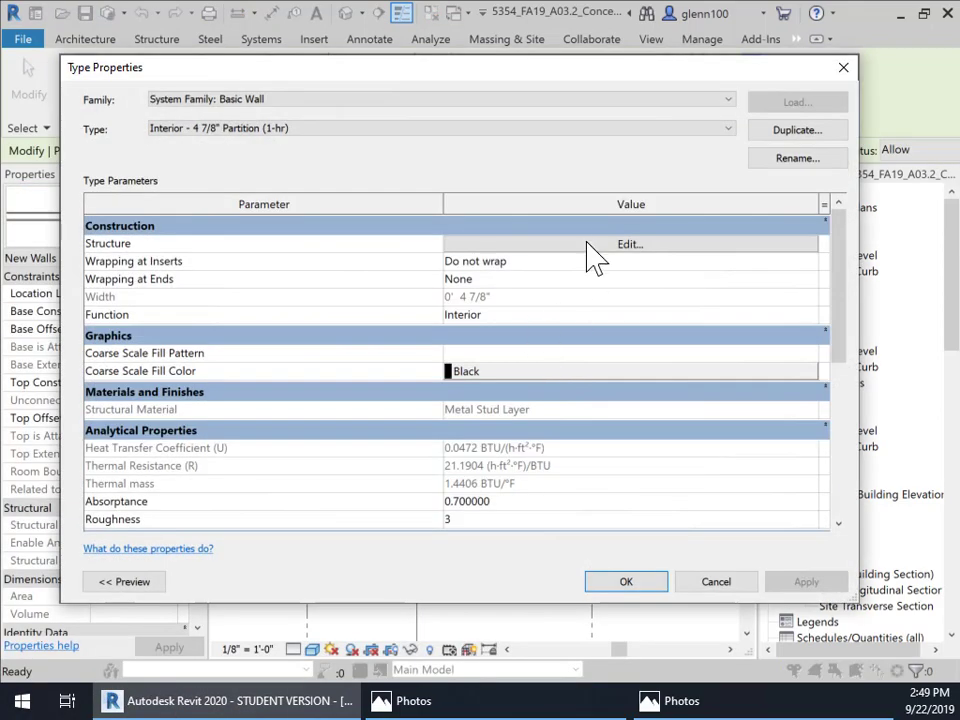
{"action": "left_click", "coordinate": [601, 247]}
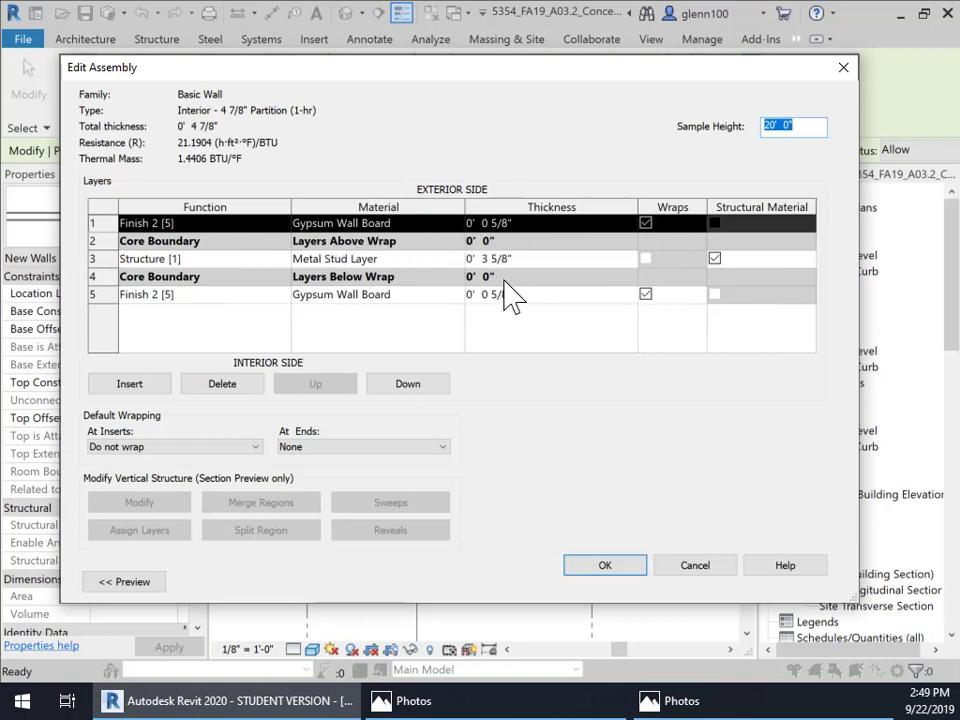
{"action": "left_click", "coordinate": [605, 566]}
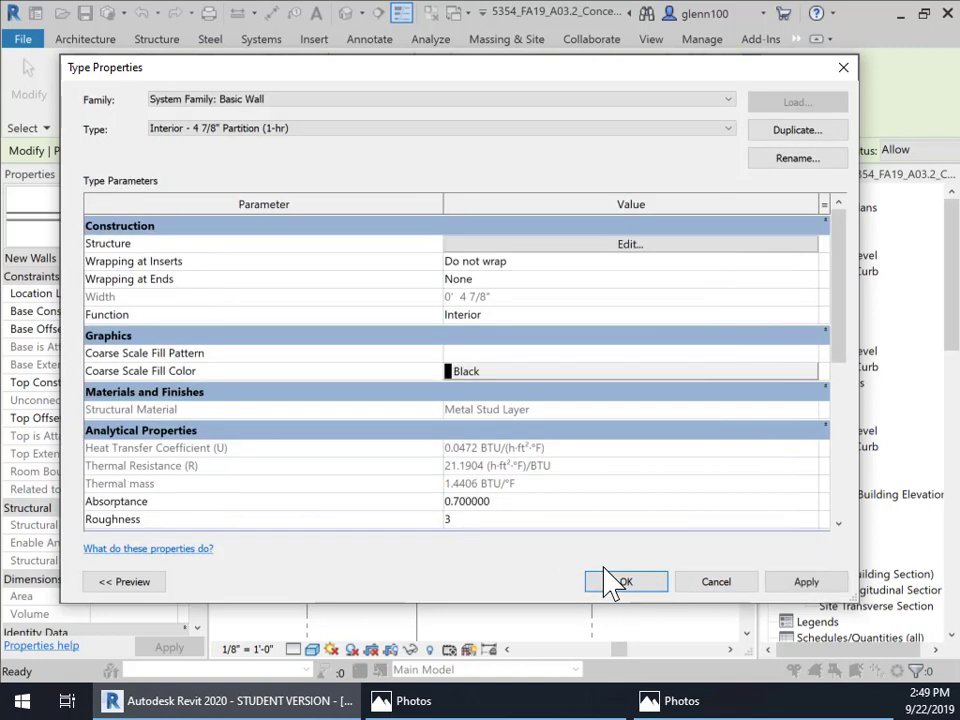
{"action": "left_click", "coordinate": [806, 582]}
{"action": "left_click", "coordinate": [626, 582]}
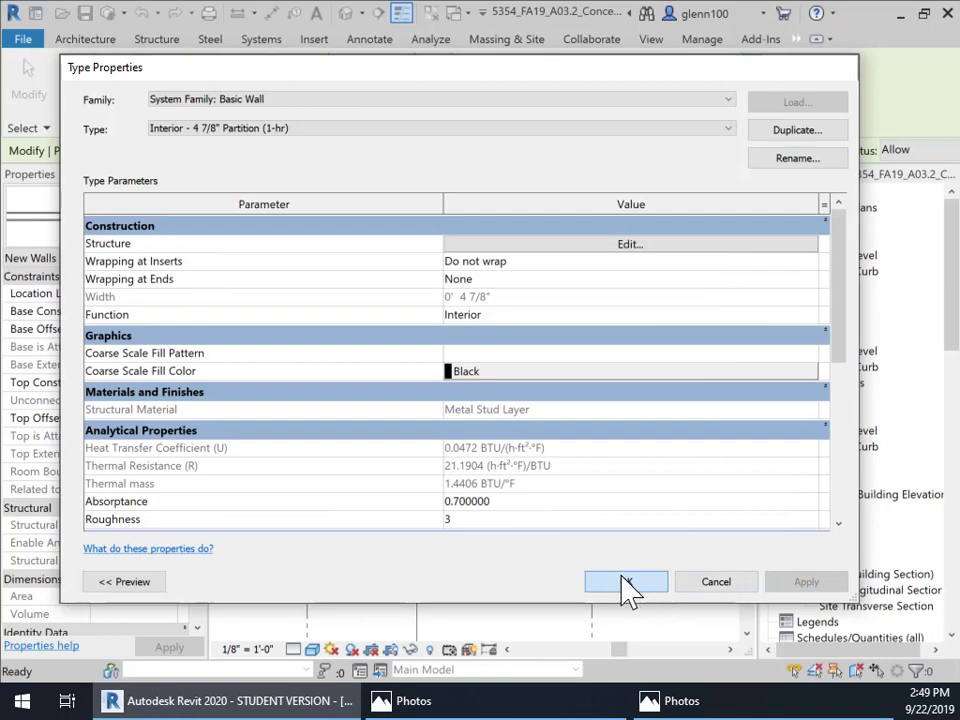
Draw a straight partition about 35' long from the protruding east Office Space block's northwest corner south to the grid 2 wall, and end the command
{"action": "scroll", "coordinate": [522, 337], "scroll_direction": "up", "scroll_amount": 2}
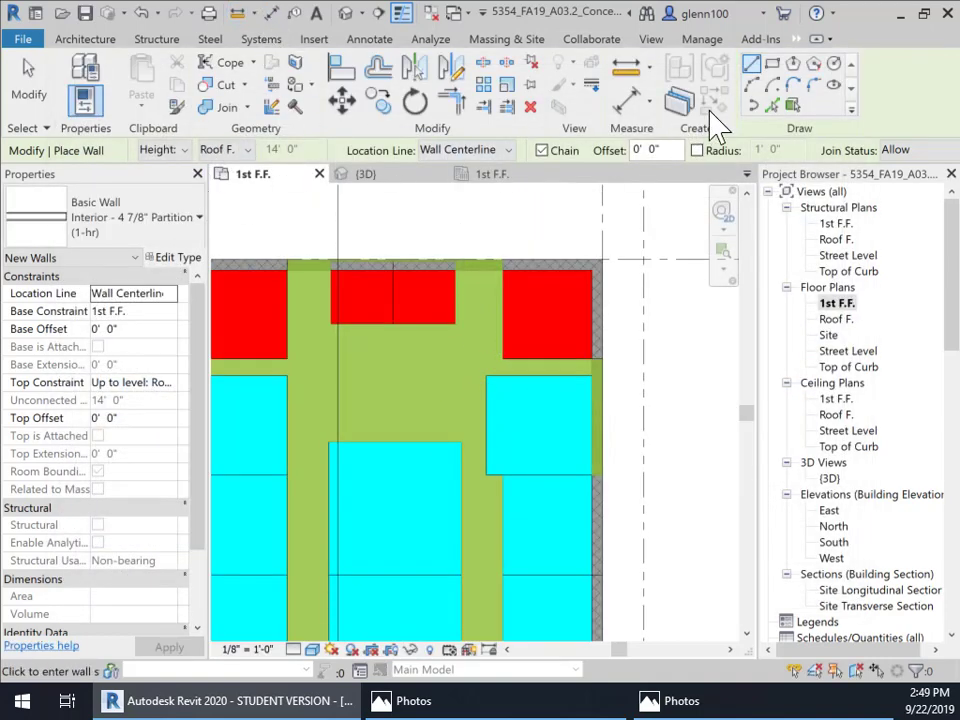
{"action": "left_click", "coordinate": [752, 67]}
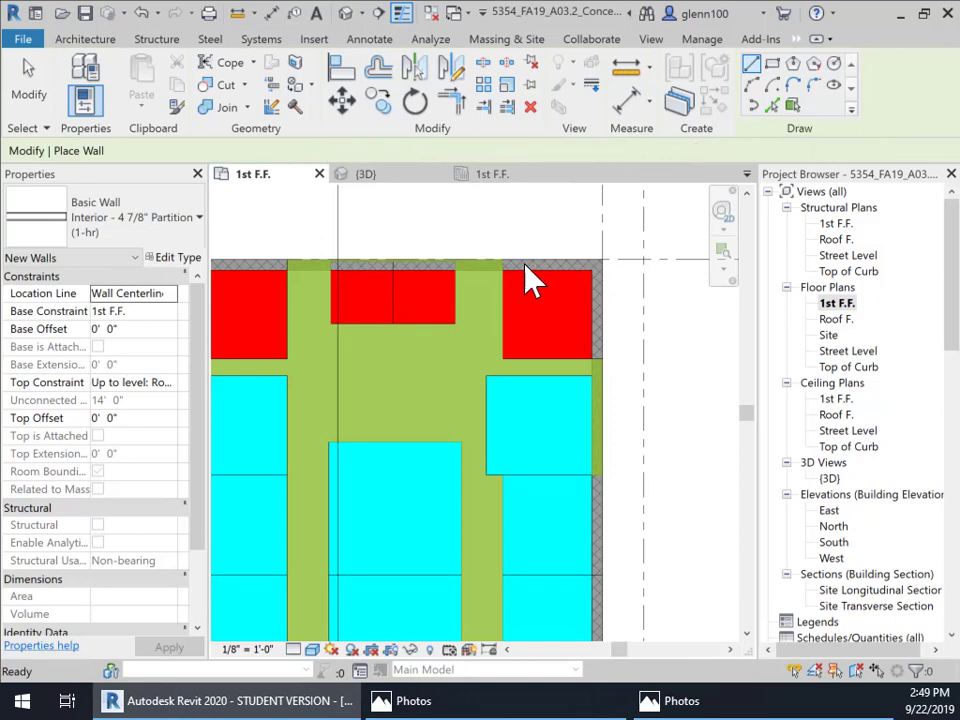
{"action": "left_click", "coordinate": [485, 373]}
{"action": "middle_click_drag", "start_coordinate": [489, 568], "coordinate": [495, 454]}
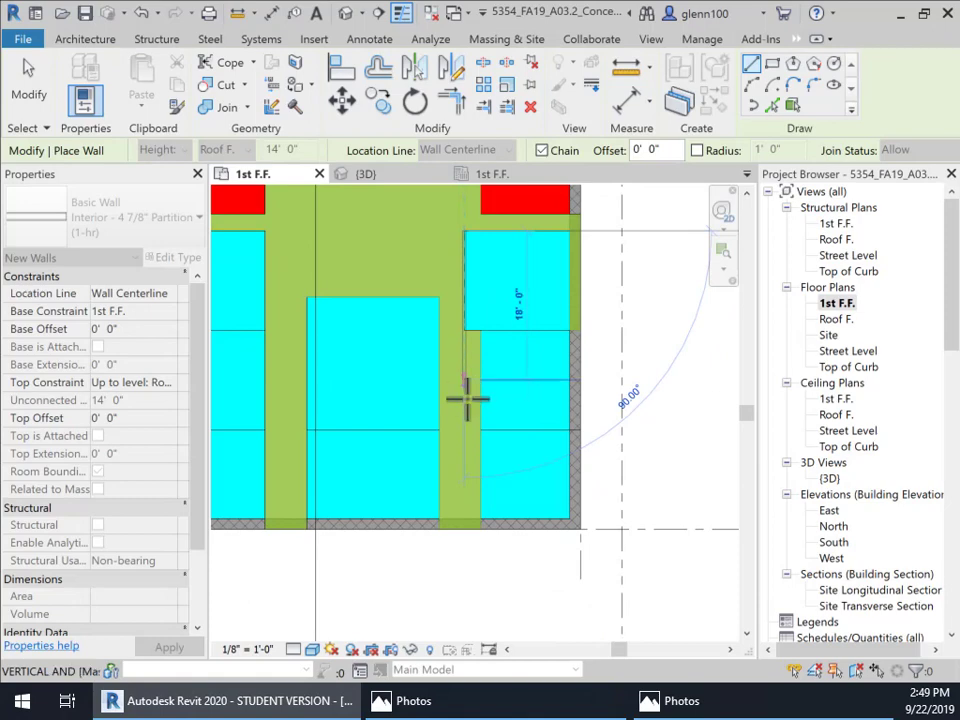
{"action": "left_click", "coordinate": [468, 513]}
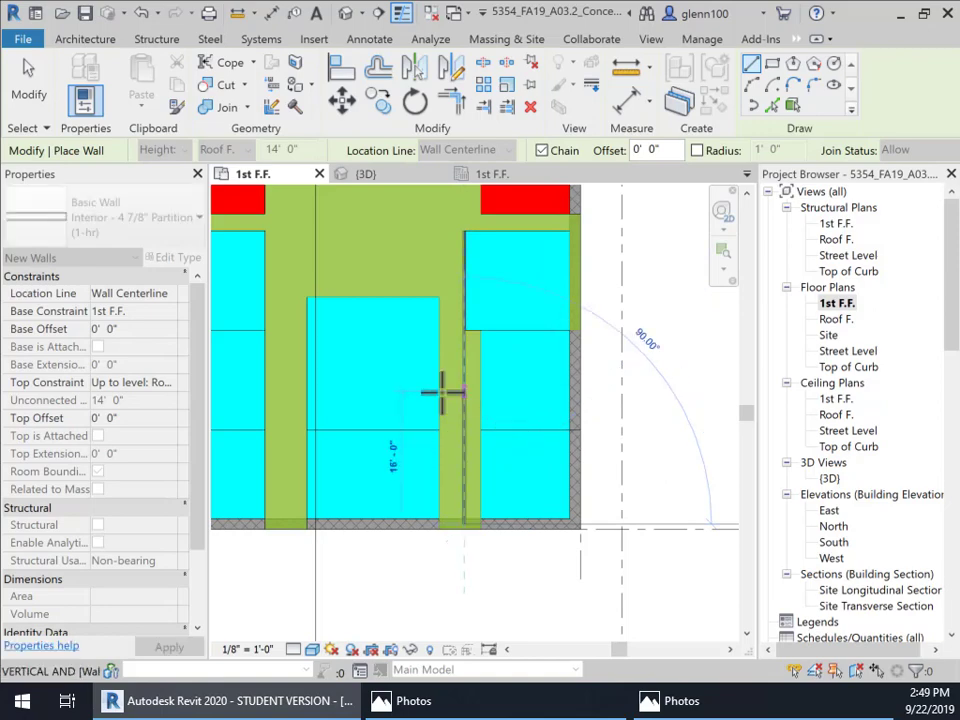
{"action": "key", "text": "Escape"}
{"action": "key", "text": "Escape"}
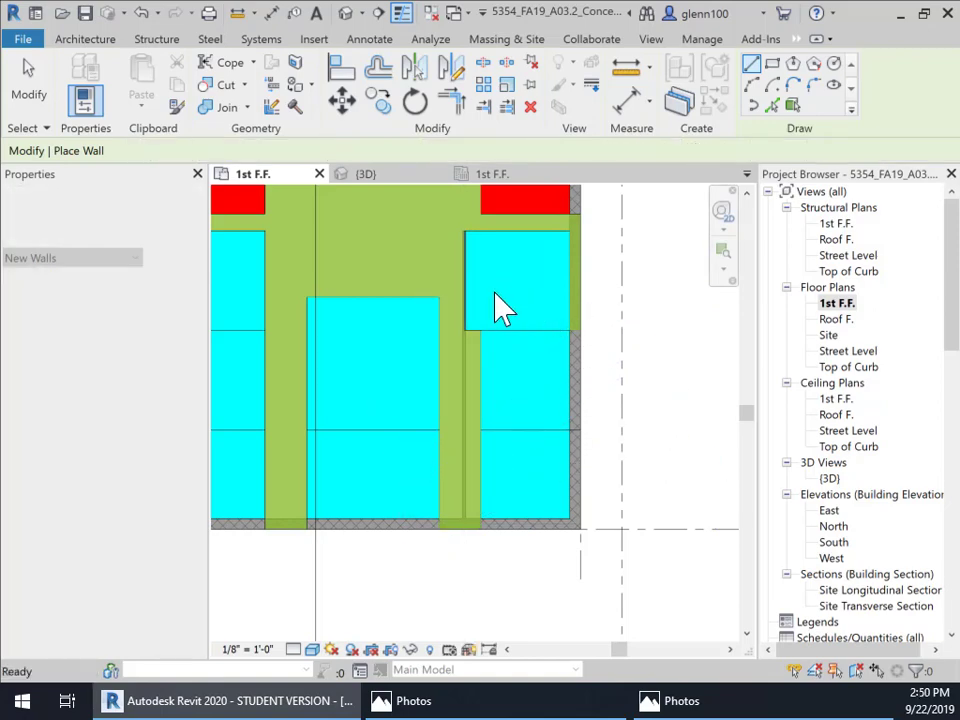
Extend the new partition's north end up to the masonry wall on grid 1 and deselect it
{"action": "middle_click_drag", "start_coordinate": [500, 310], "coordinate": [429, 525]}
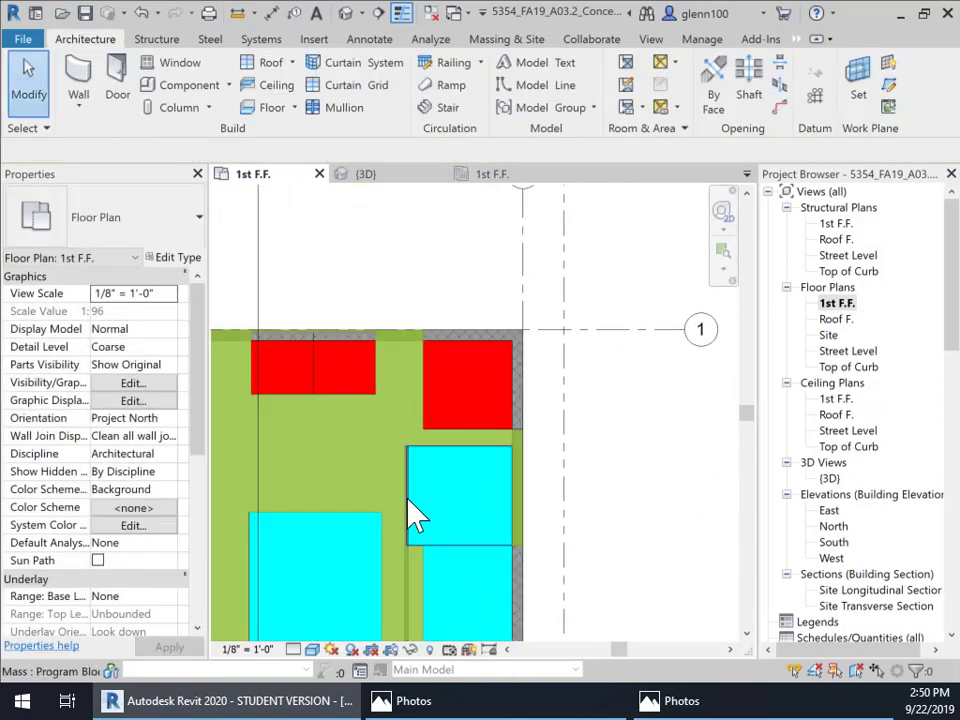
{"action": "scroll", "coordinate": [398, 480], "scroll_direction": "up", "scroll_amount": 3}
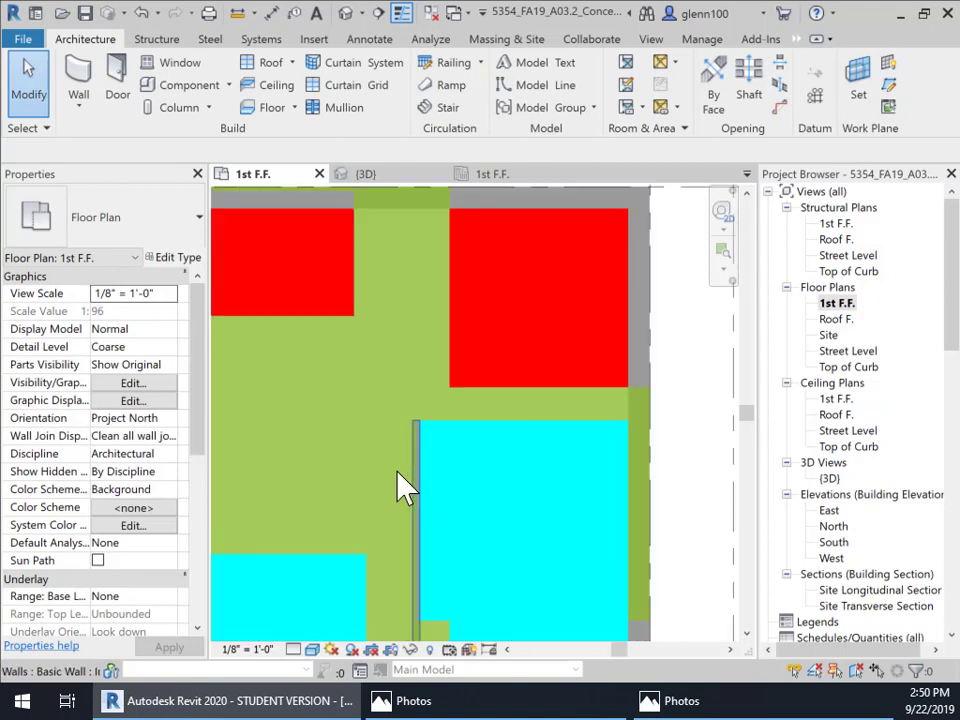
{"action": "left_click", "coordinate": [416, 465]}
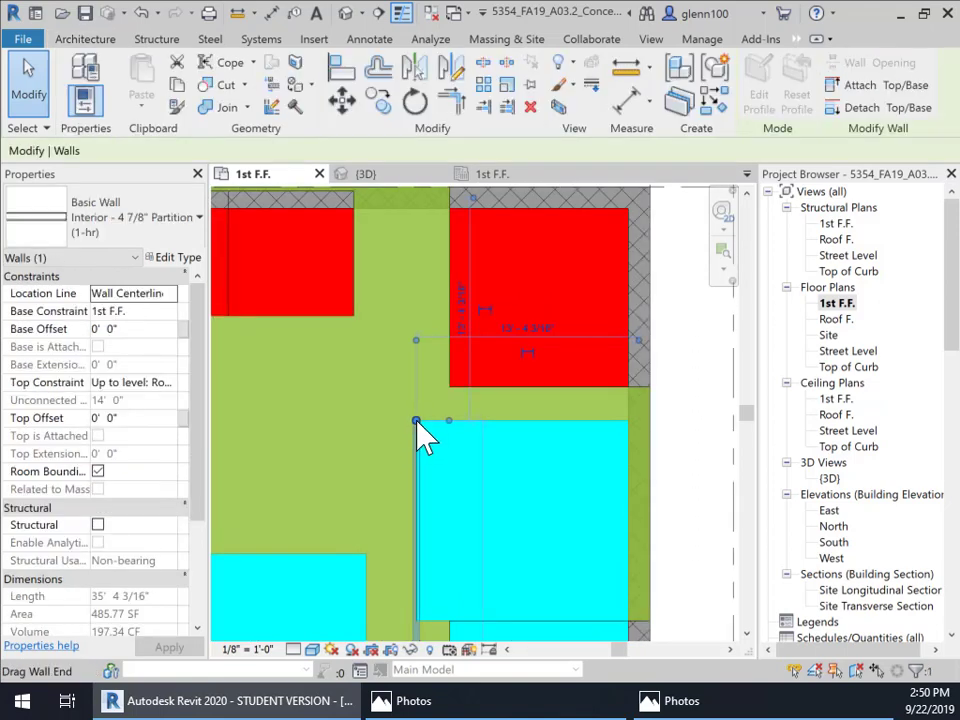
{"action": "left_click_drag", "start_coordinate": [417, 422], "coordinate": [425, 204]}
{"action": "key", "text": "Escape"}
{"action": "scroll", "coordinate": [514, 467], "scroll_direction": "down", "scroll_amount": 2}
{"action": "middle_click_drag", "start_coordinate": [514, 467], "coordinate": [572, 309]}
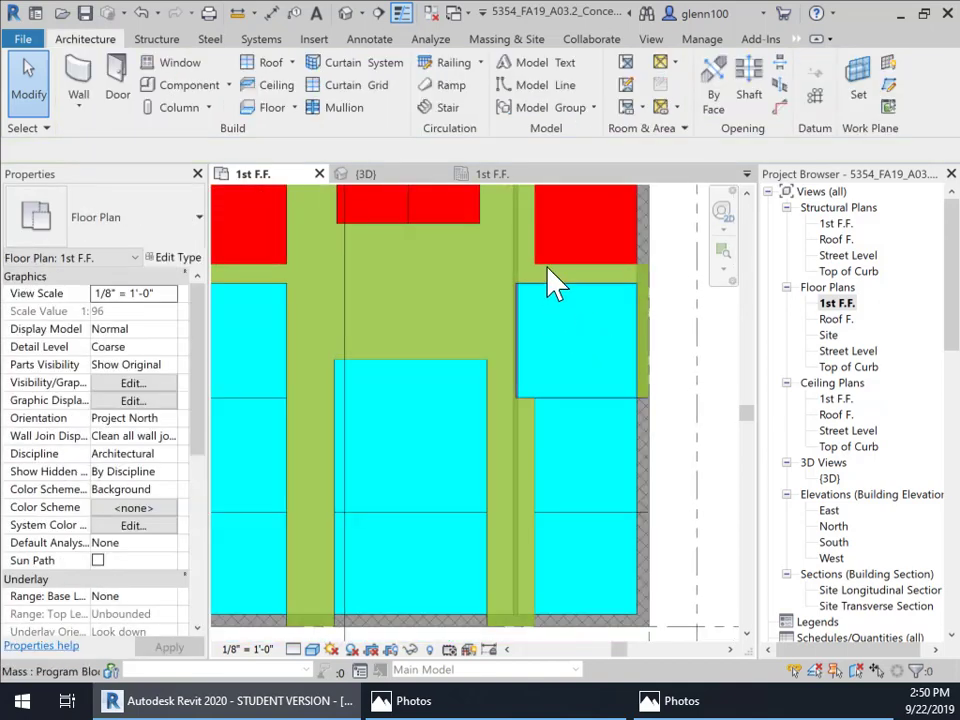
{"action": "scroll", "coordinate": [459, 369], "scroll_direction": "down", "scroll_amount": 1}
{"action": "middle_click_drag", "start_coordinate": [487, 402], "coordinate": [556, 427]}
{"action": "scroll", "coordinate": [547, 438], "scroll_direction": "down", "scroll_amount": 1}
{"action": "middle_click_drag", "start_coordinate": [609, 491], "coordinate": [563, 513]}
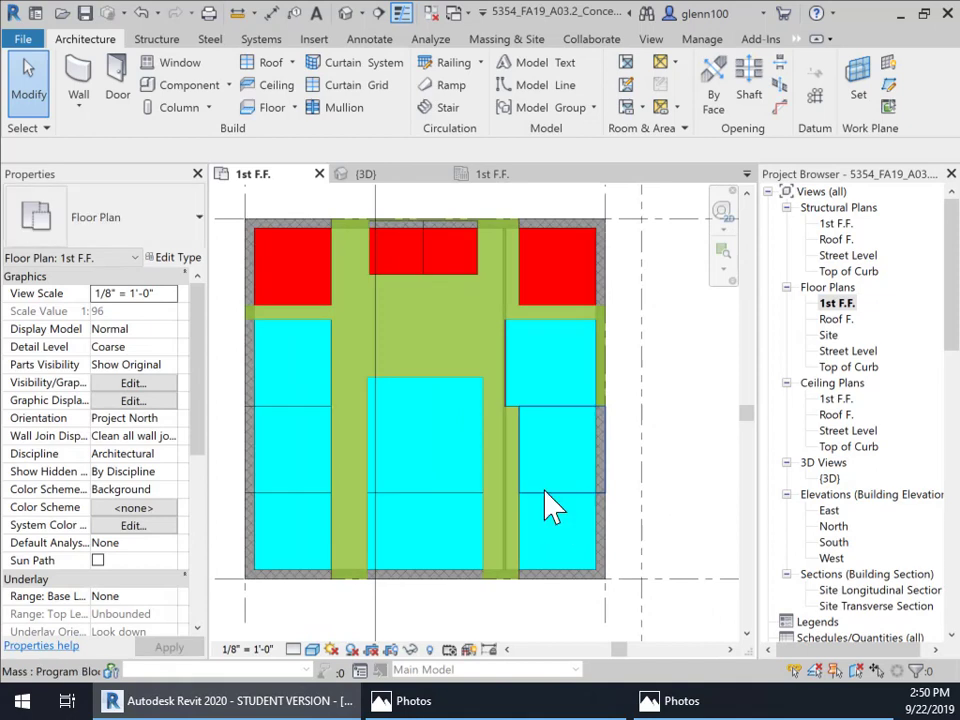